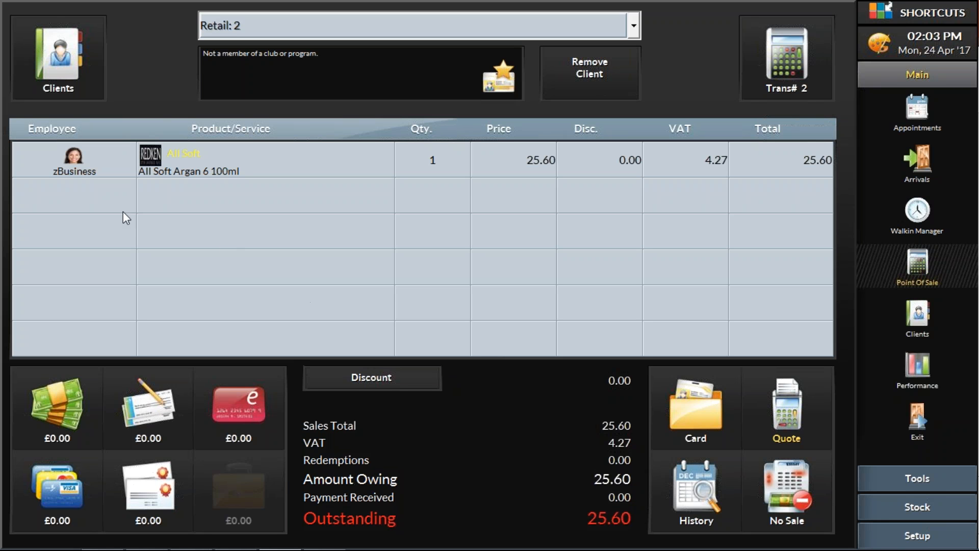
Step: Add the Redken All Soft Conditioner 250ml and All Soft Shampoo 300ml to the current retail sale
click(105, 197)
click(82, 127)
click(521, 57)
click(516, 90)
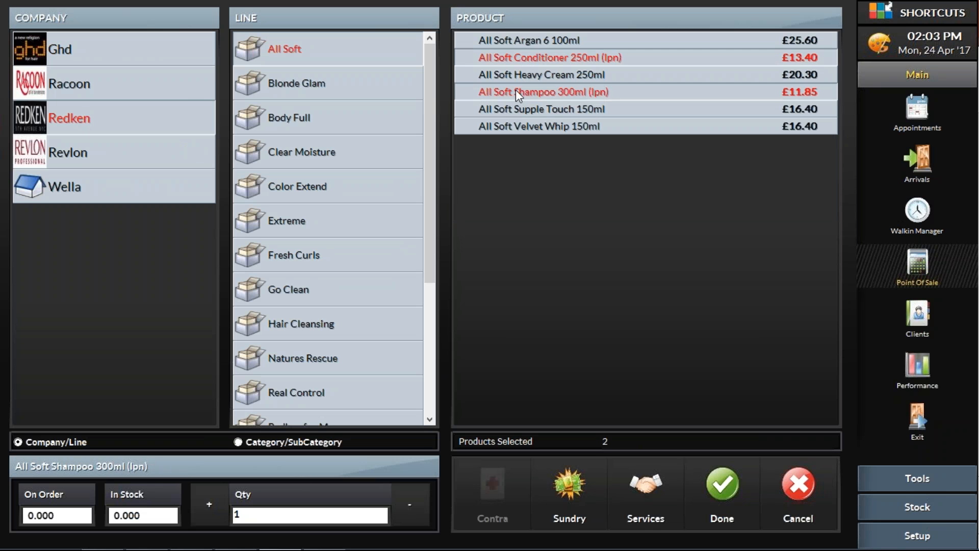
click(736, 498)
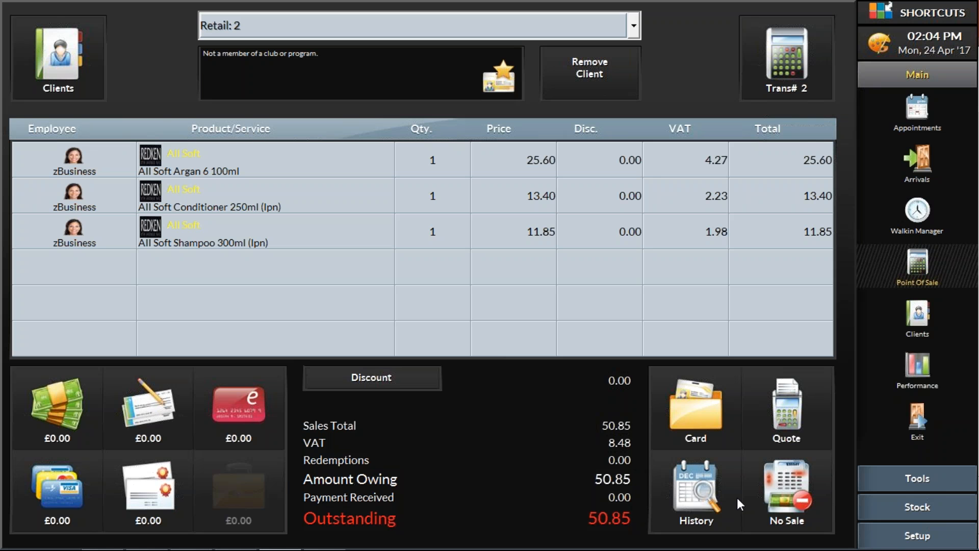
Step: Bring up the product search from the sale and close it without searching
key(ctrl+f)
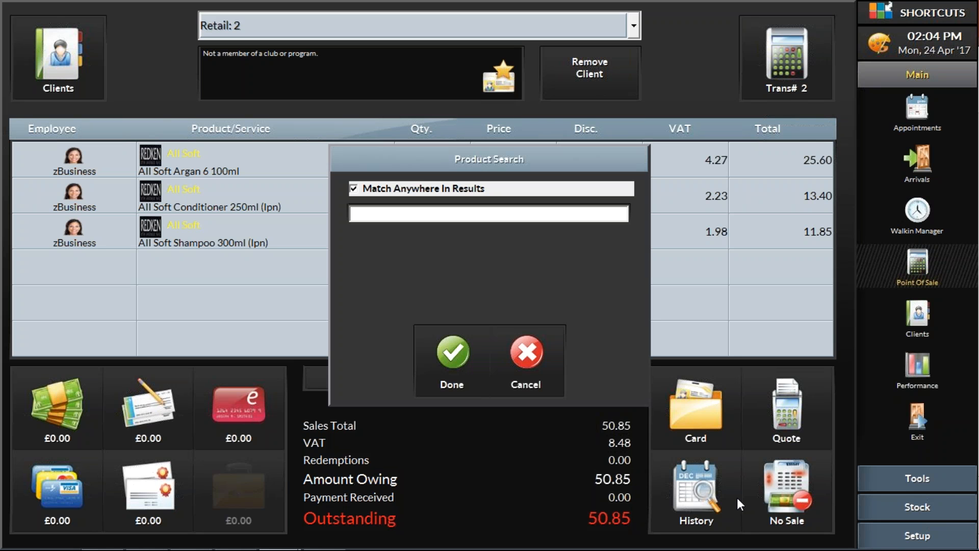
click(526, 357)
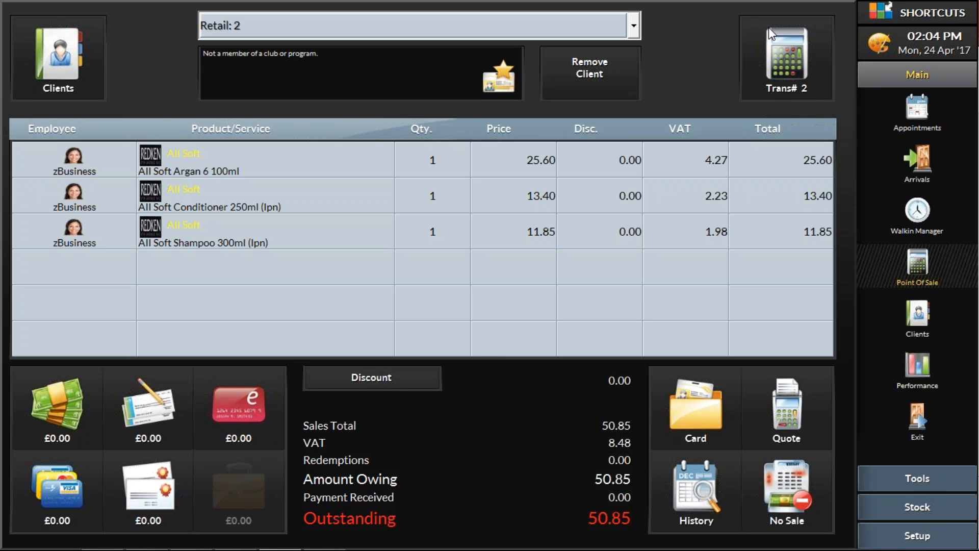
Step: Open the Appointment Book settings in the general configuration to examine its display options
click(899, 537)
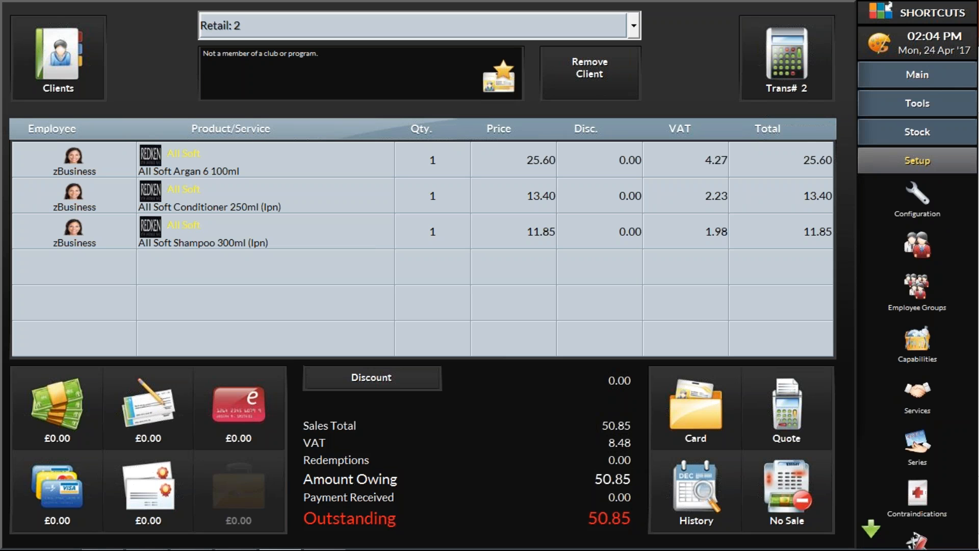
click(927, 202)
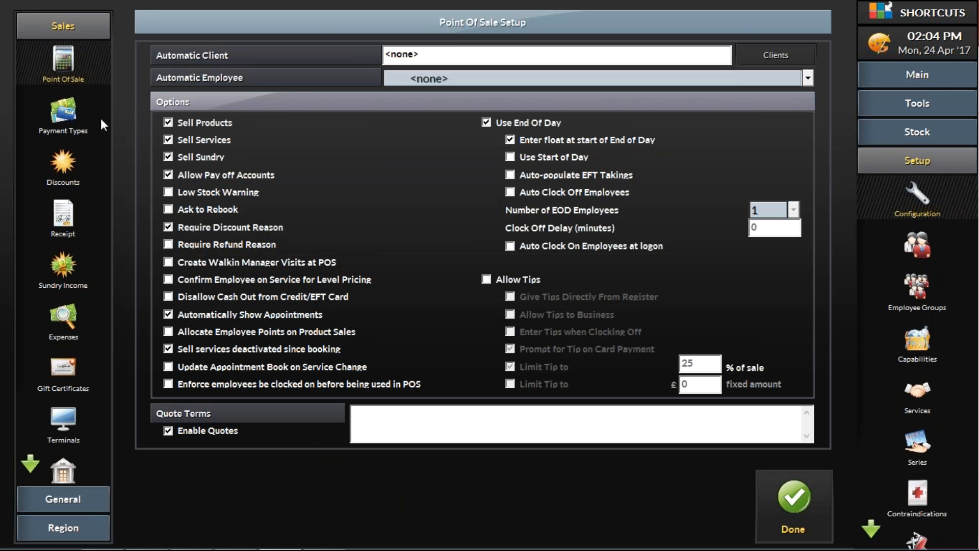
click(69, 501)
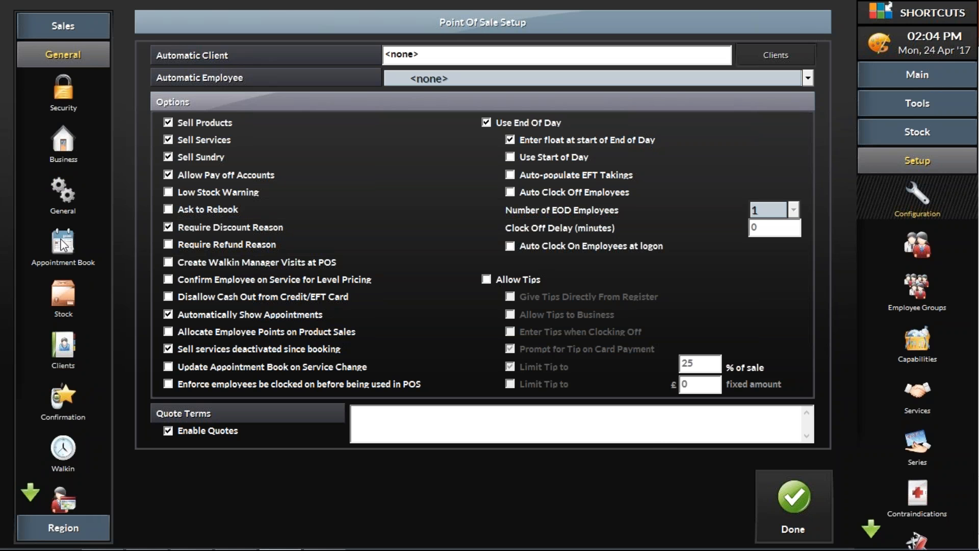
click(64, 245)
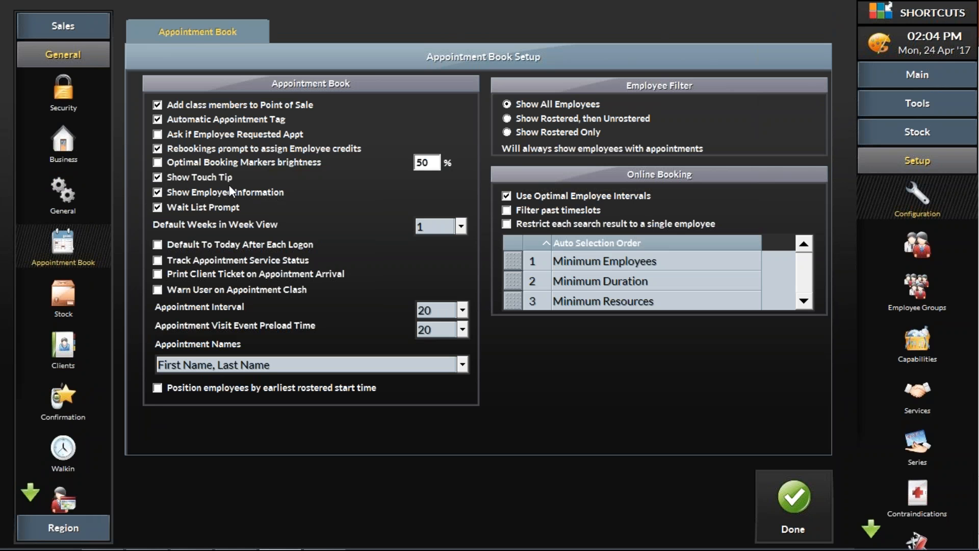
Step: Enable Display Client Dashboard in the General Setup options and save the configuration
click(66, 194)
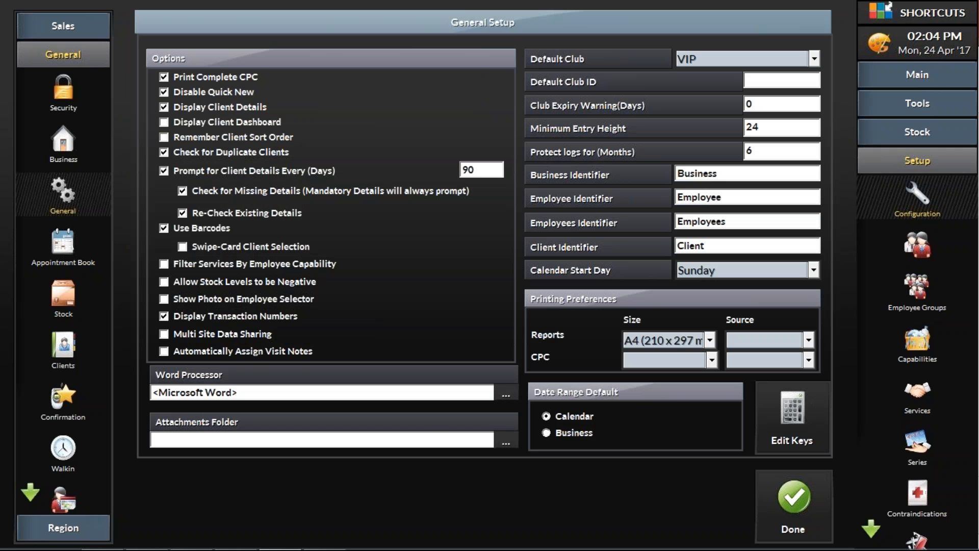
click(164, 124)
click(805, 513)
click(687, 295)
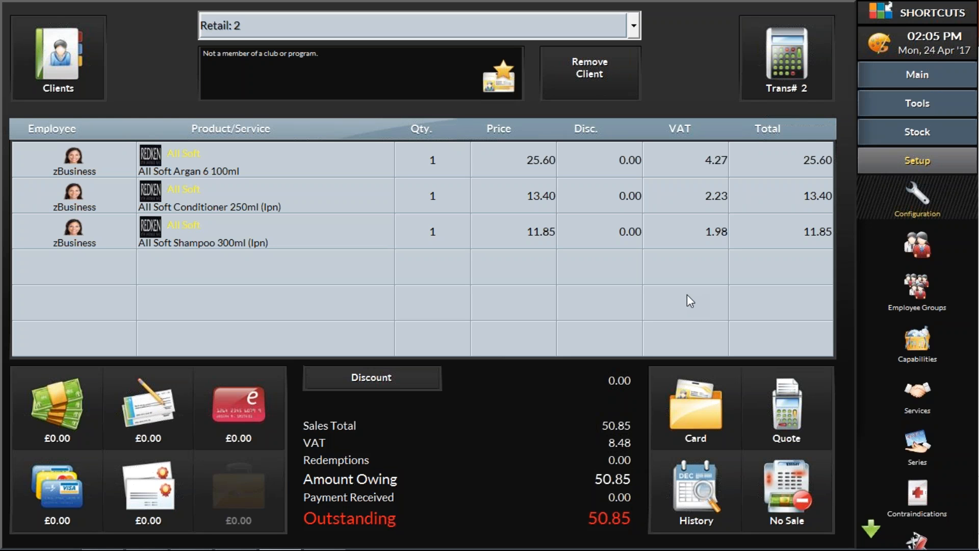
Step: Open the appointment book and show today's appointments
click(914, 76)
click(925, 118)
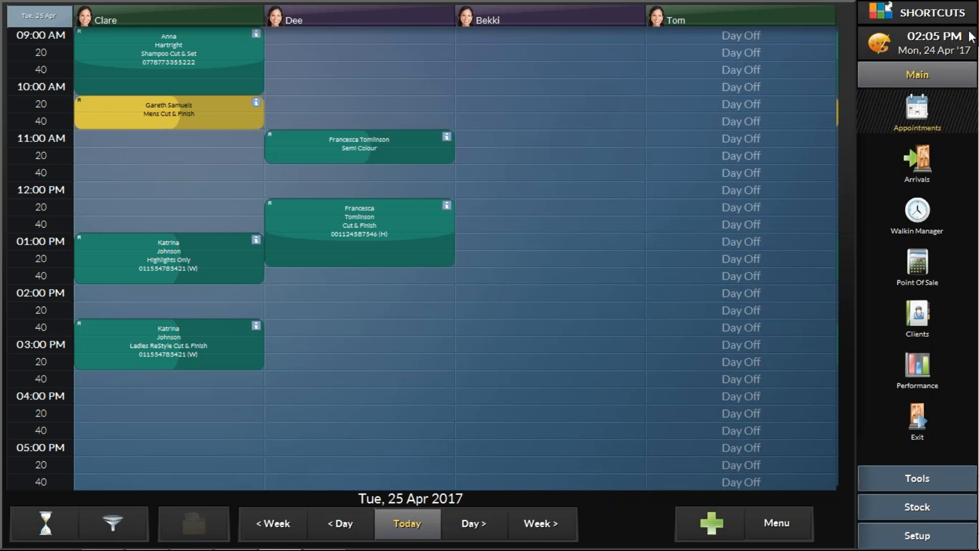
click(418, 532)
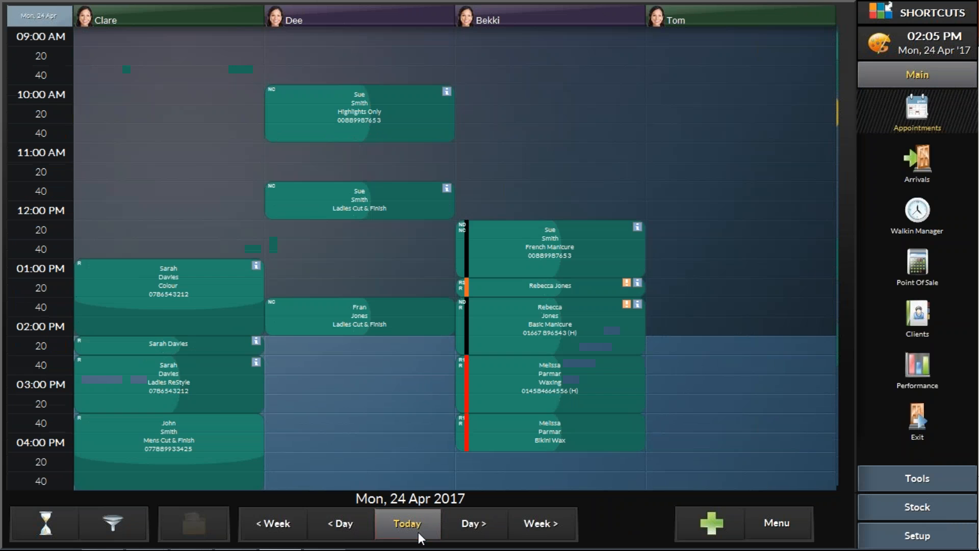
Step: View the appointment info for the 1:00 PM Colour, 10:00 AM Highlights Only and 12:20 PM French Manicure bookings, then close it
click(174, 299)
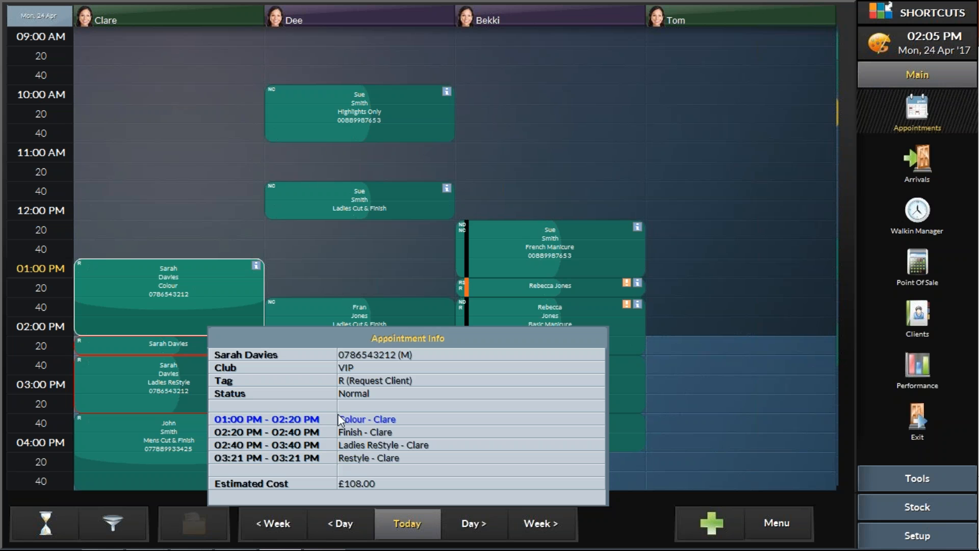
click(369, 119)
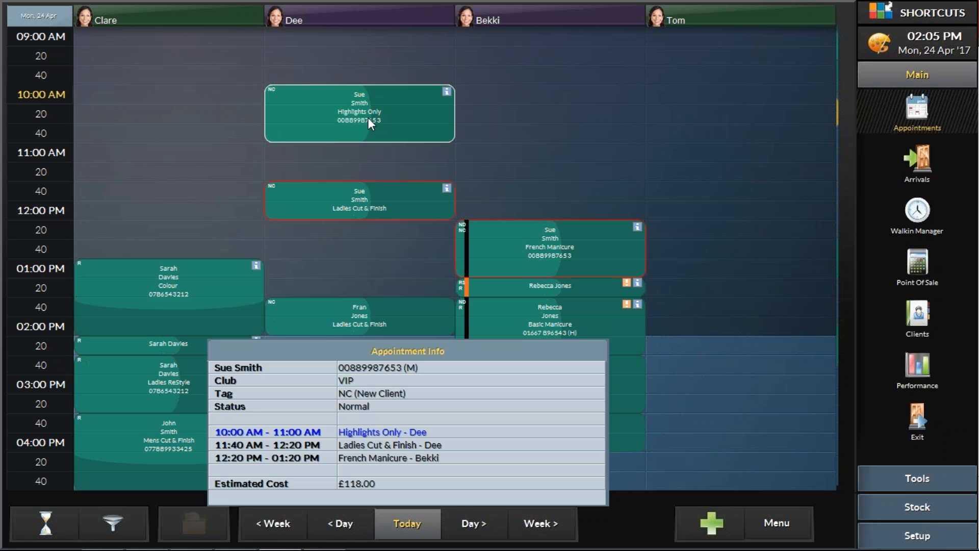
click(522, 268)
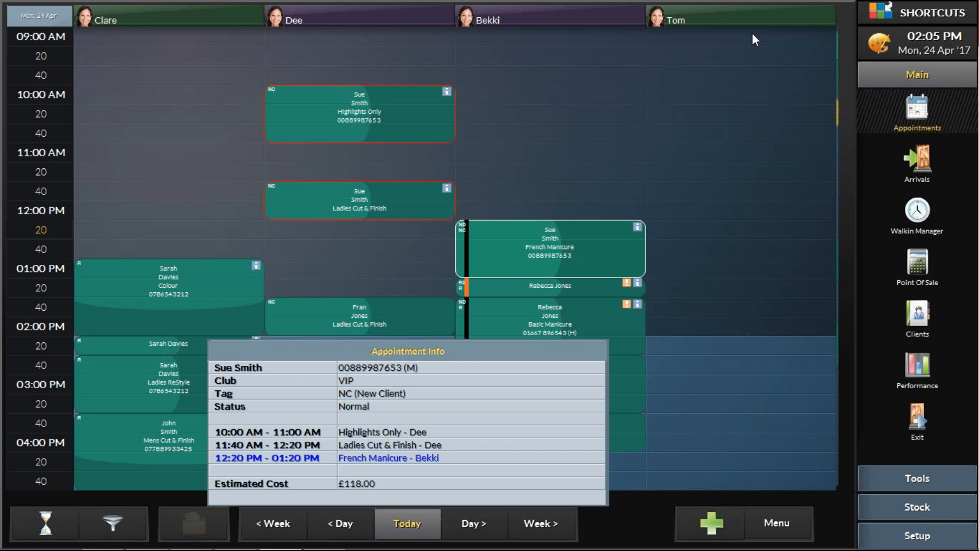
click(765, 29)
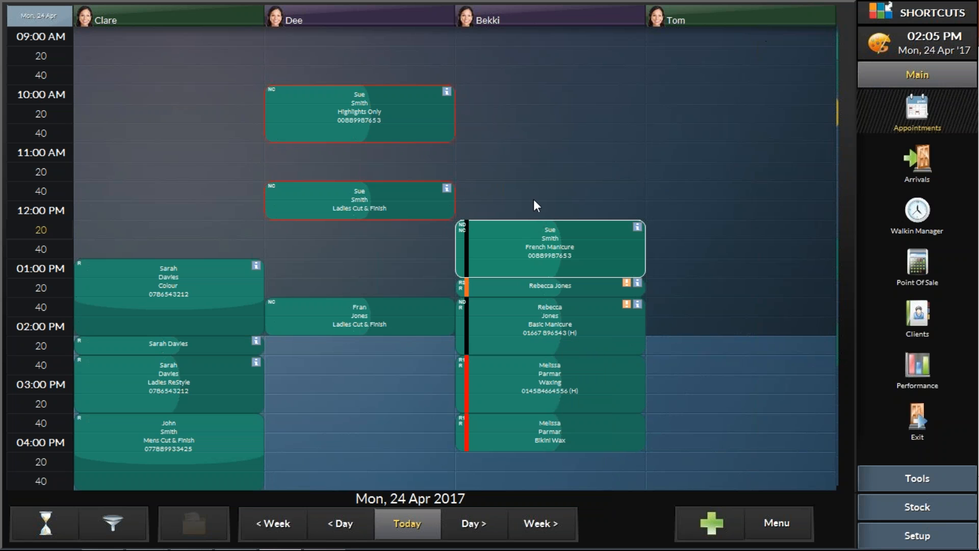
Step: Start a booking in the free 2:20 PM slot, find the client by surname to view their dashboard, and cancel the selection
click(347, 345)
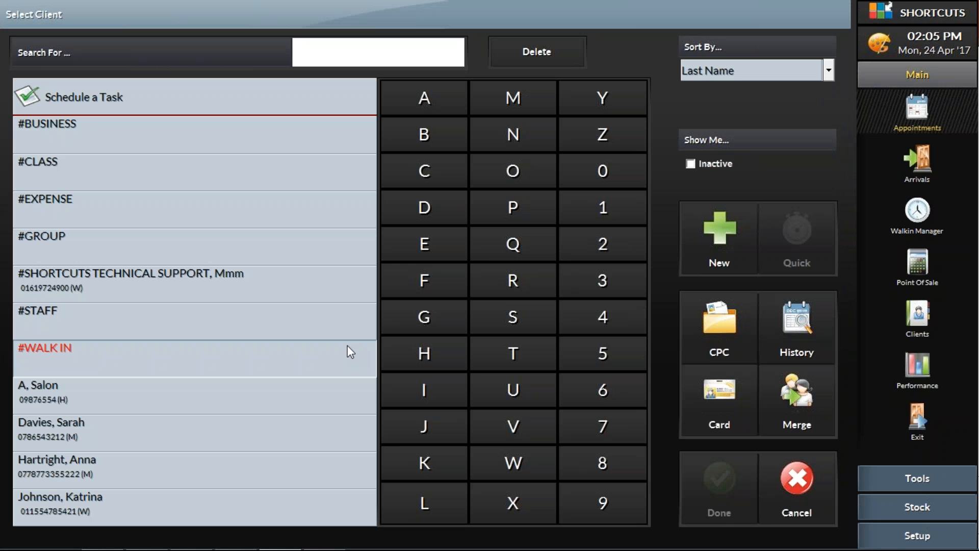
text(TET)
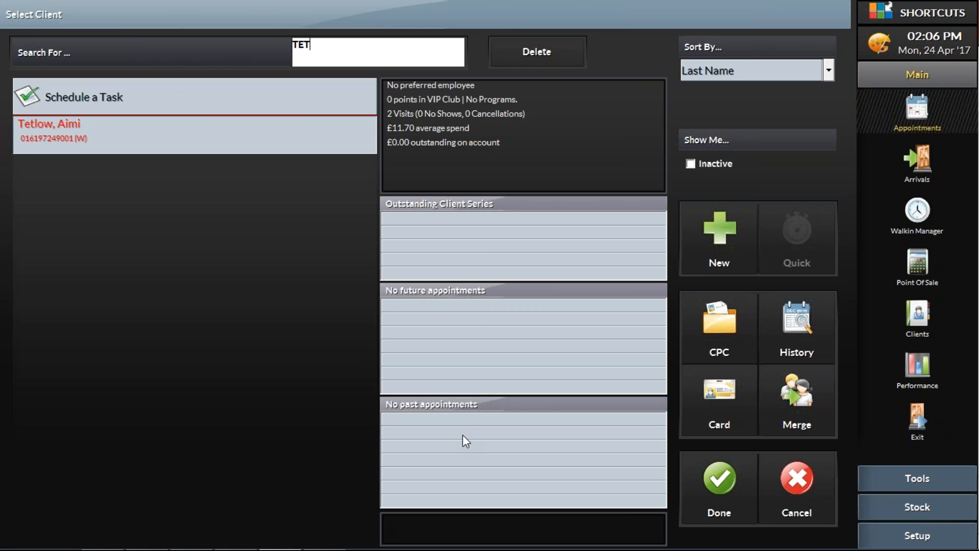
click(806, 480)
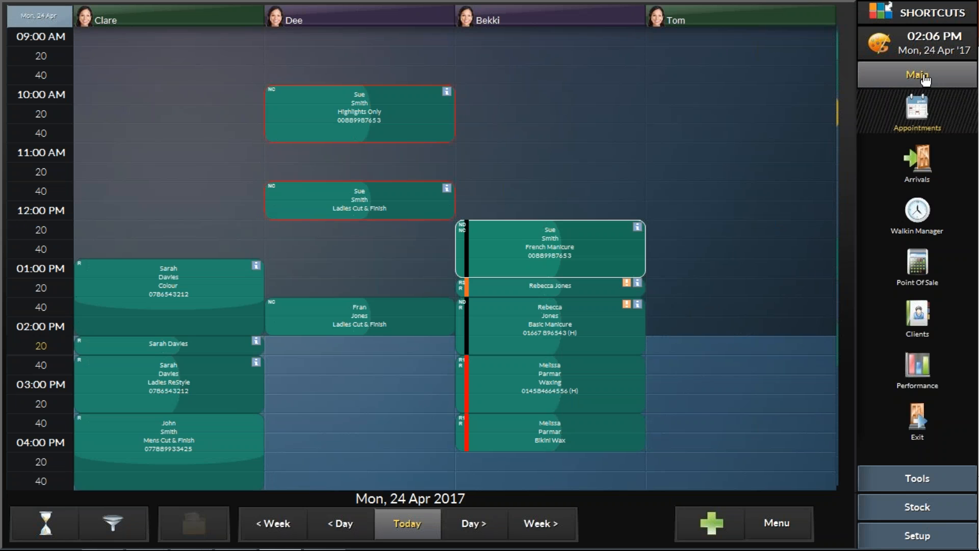
Step: Find the client by surname in the client list, check their schedule of future appointments, and bring up their client options again
click(929, 324)
text(TET)
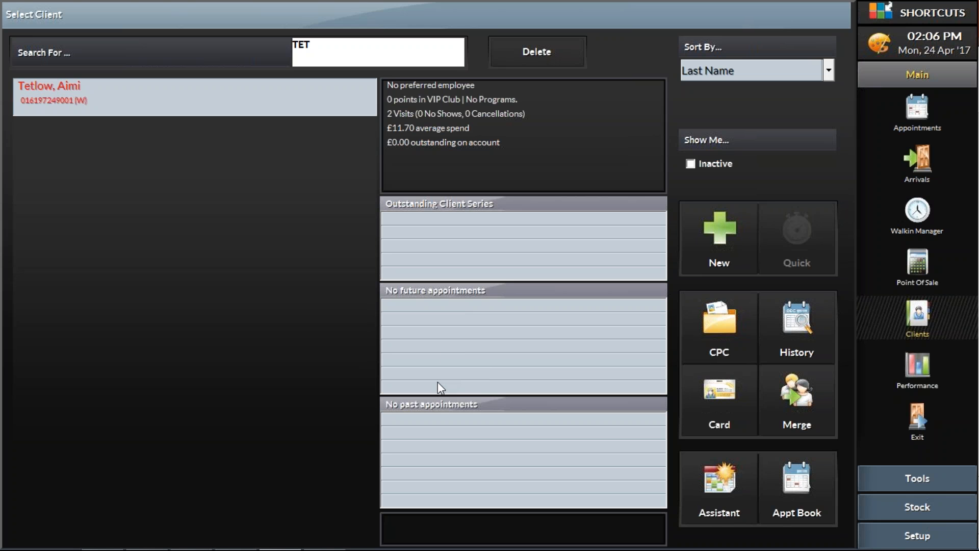
right_click(97, 101)
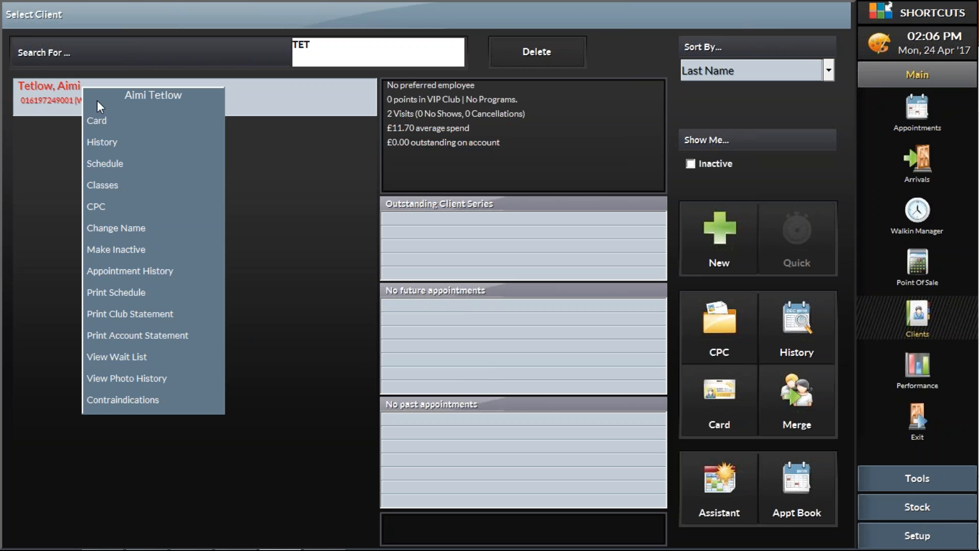
click(95, 164)
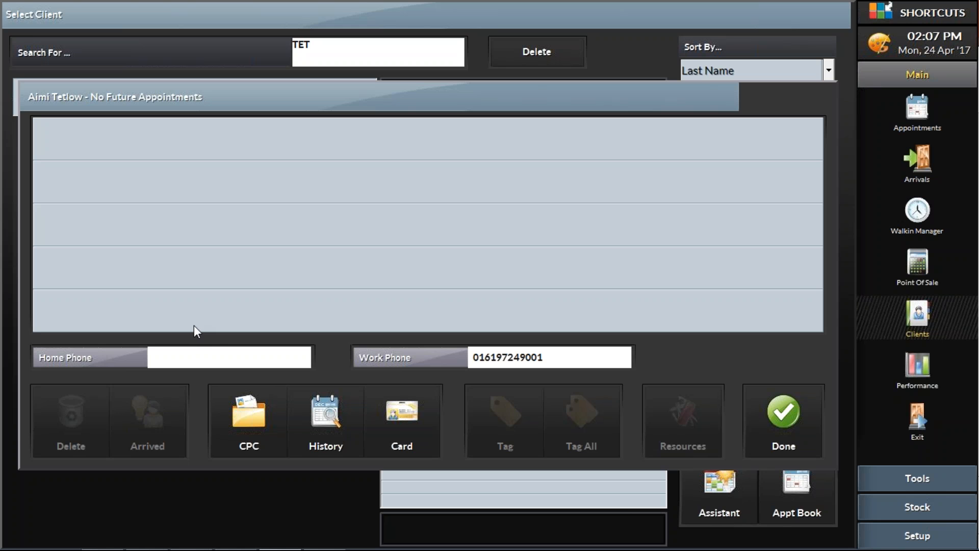
click(794, 427)
right_click(91, 95)
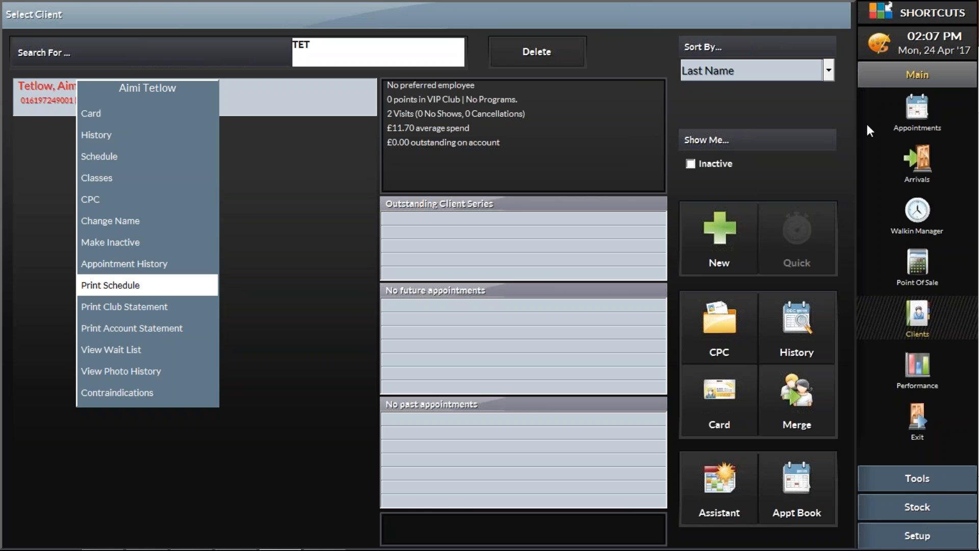
Step: Return to the appointment book and filter the employees by Rostered On
click(921, 116)
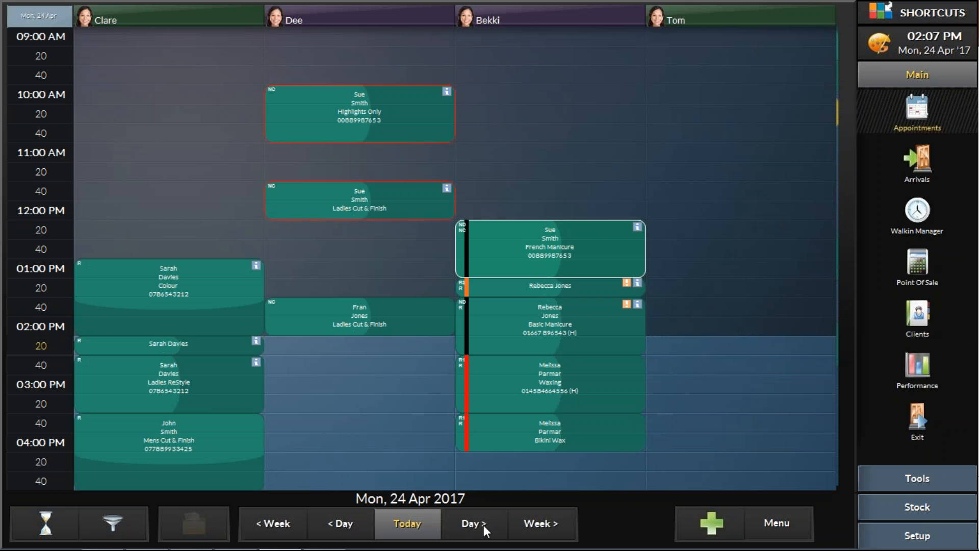
click(113, 522)
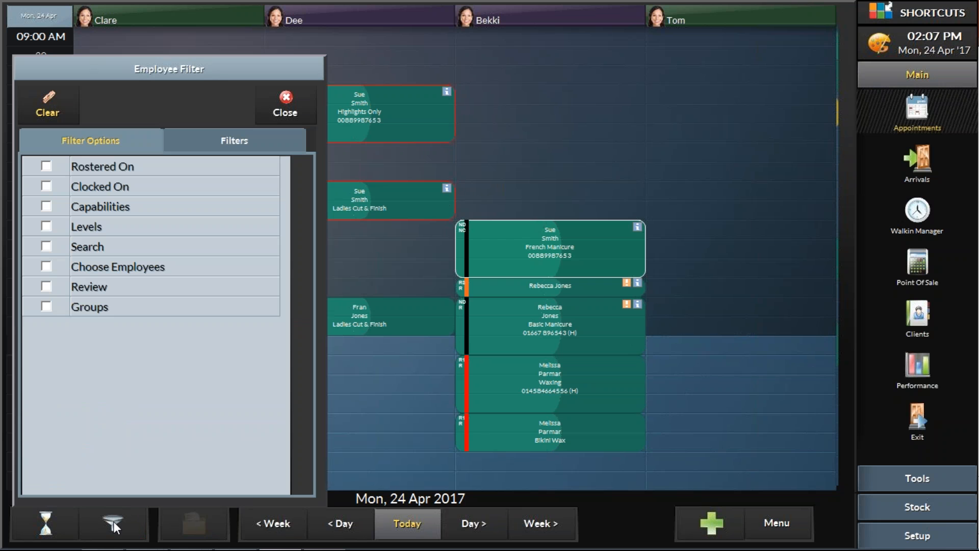
click(45, 166)
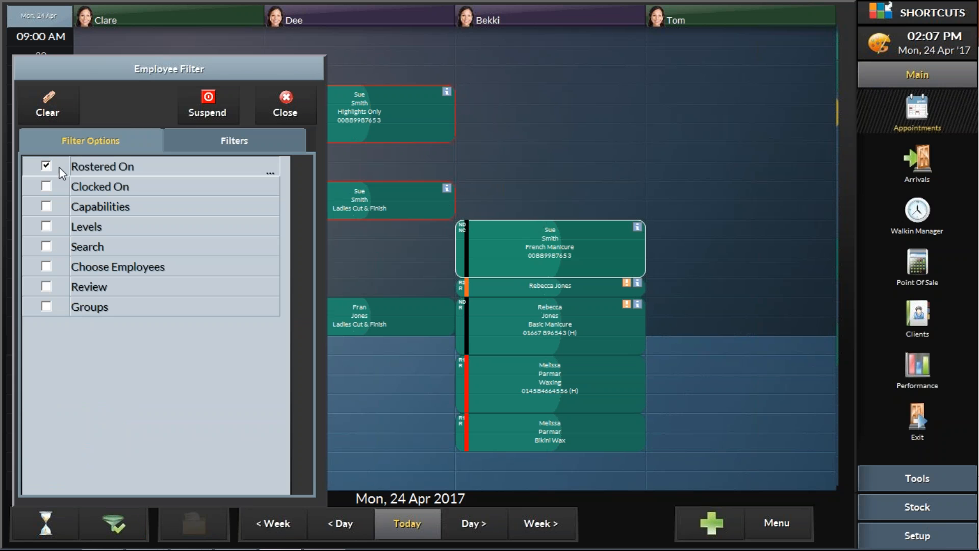
Step: Browse the filtered appointment book forward to Thu, 27 Apr 2017 and back to Tue, 25 Apr 2017
click(482, 530)
click(483, 530)
click(483, 531)
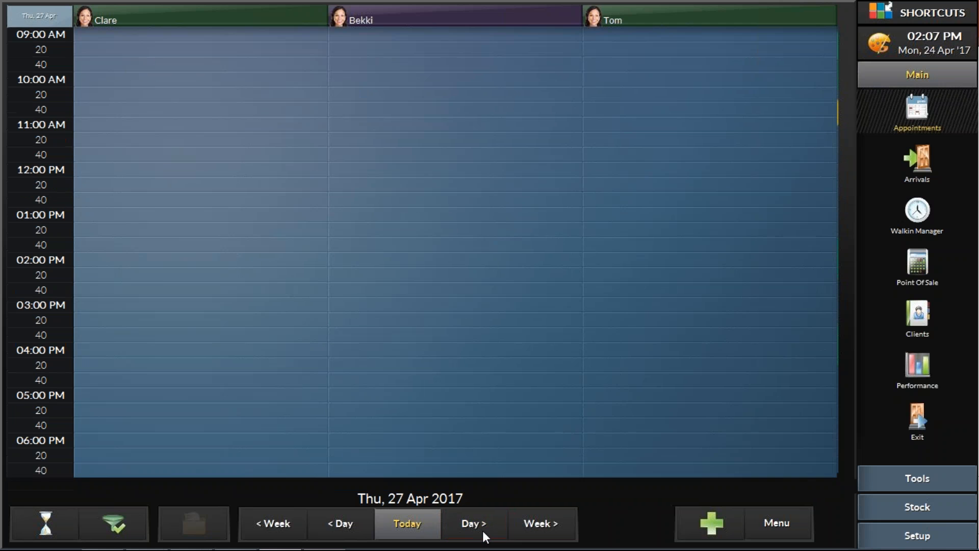
click(341, 529)
click(341, 528)
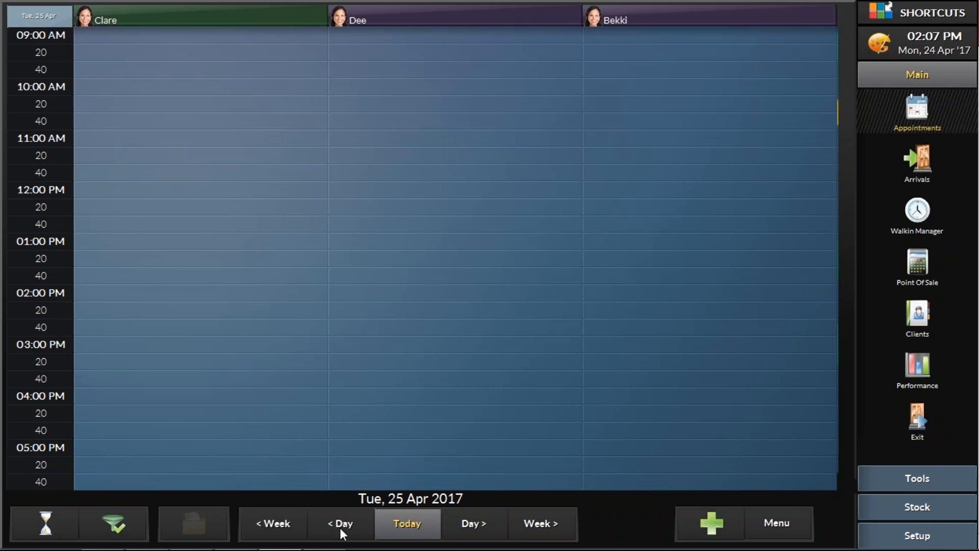
Step: Suspend the employee filter, reapply Rostered On for Tue, 25 Apr, and clear that option again
click(123, 524)
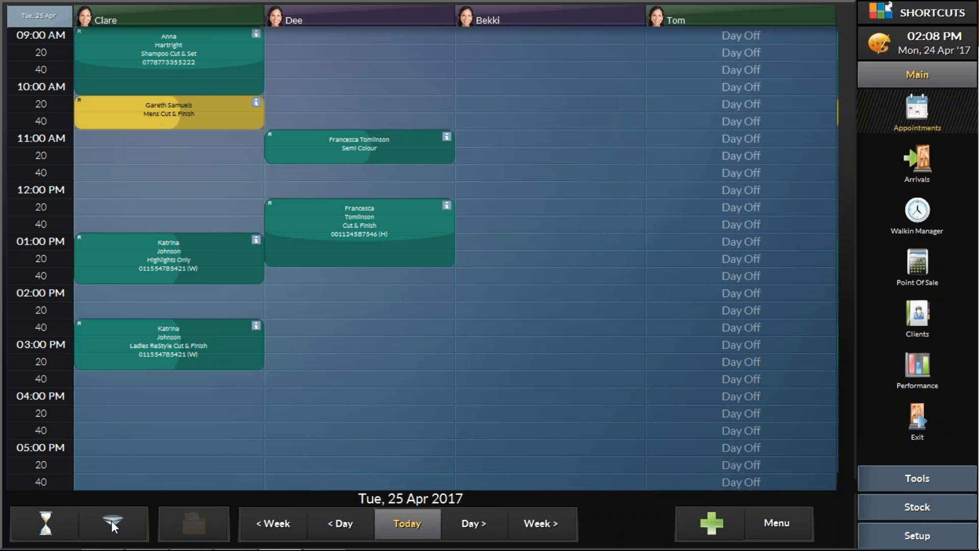
click(112, 529)
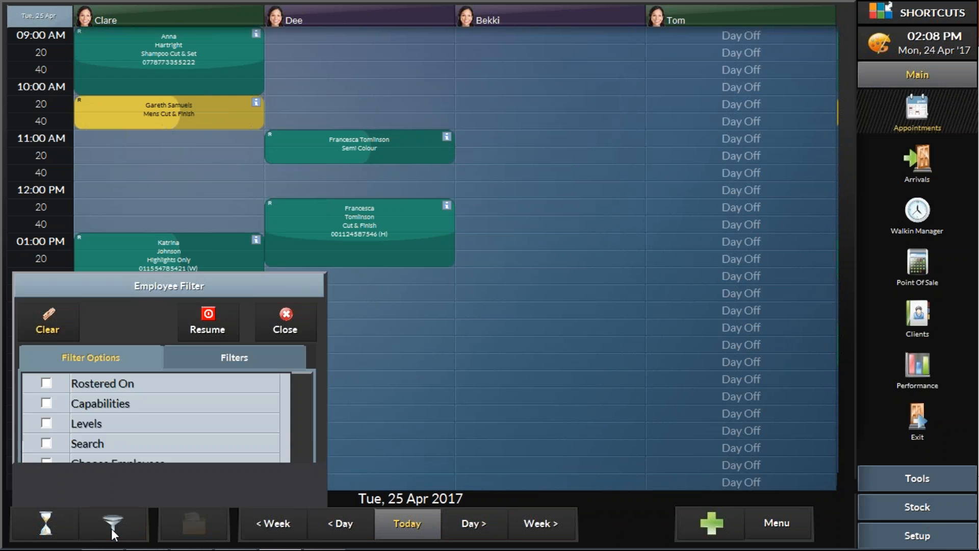
click(45, 166)
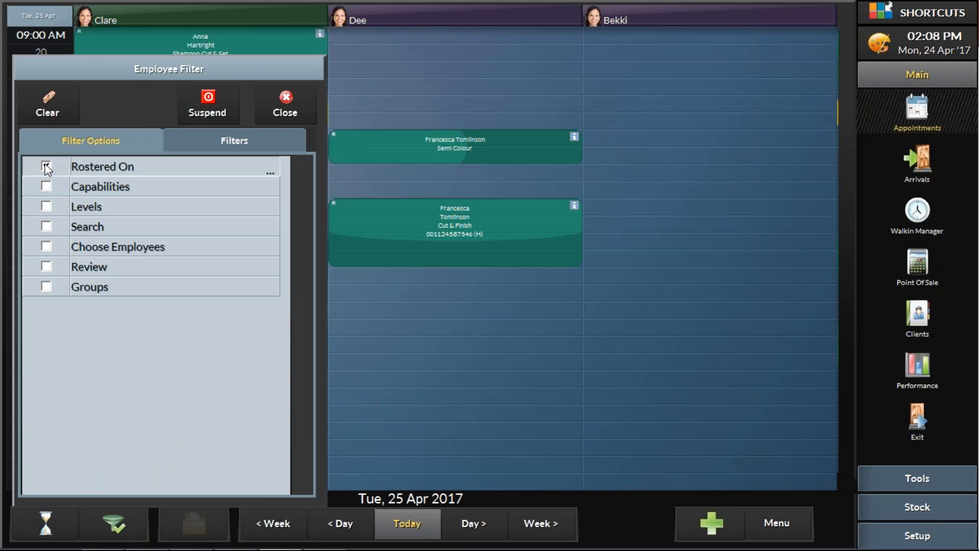
click(46, 167)
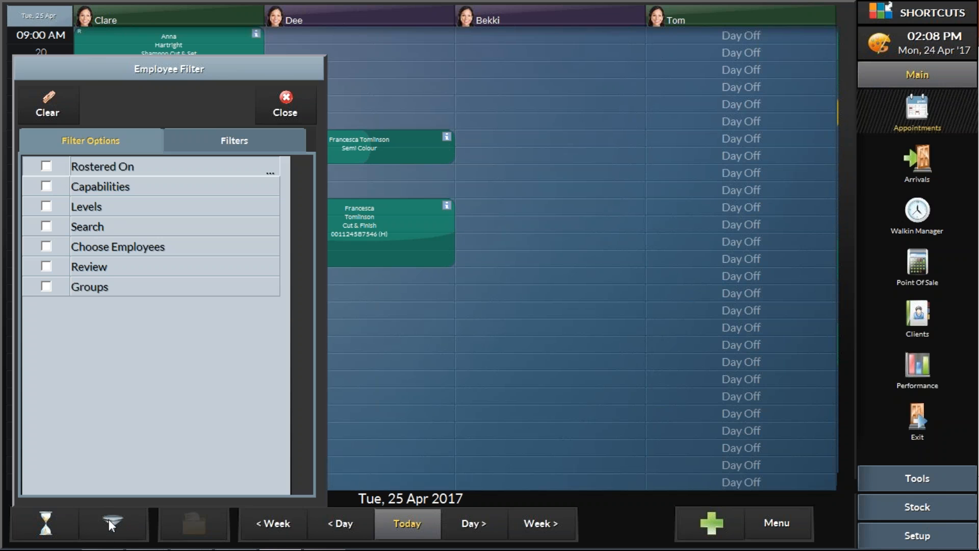
Step: Filter the appointment book to employees with the Beauty capability and close the filter options
click(47, 186)
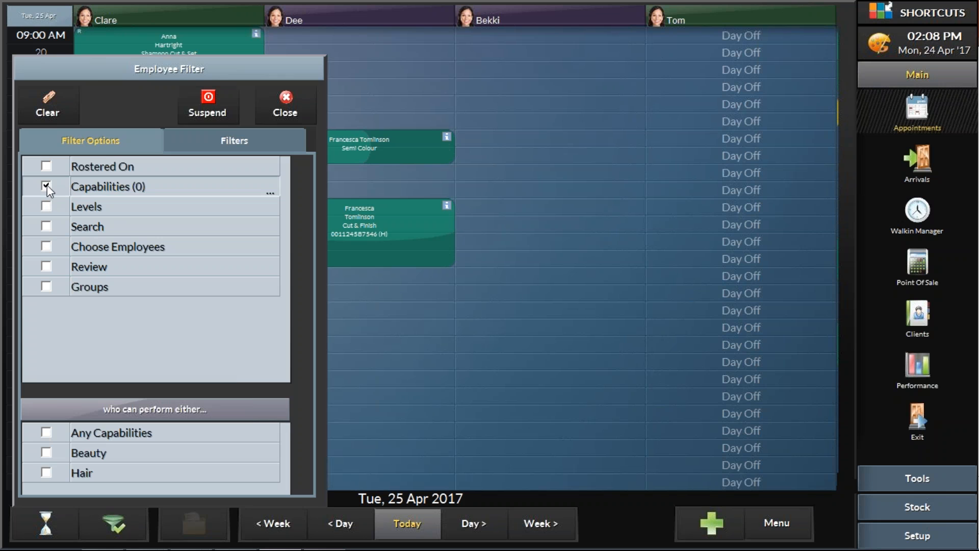
click(45, 453)
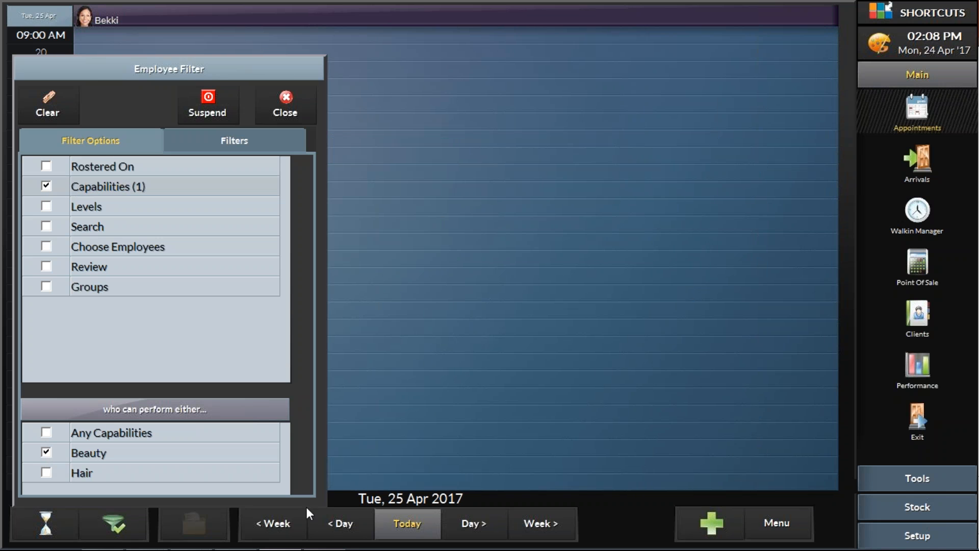
click(358, 500)
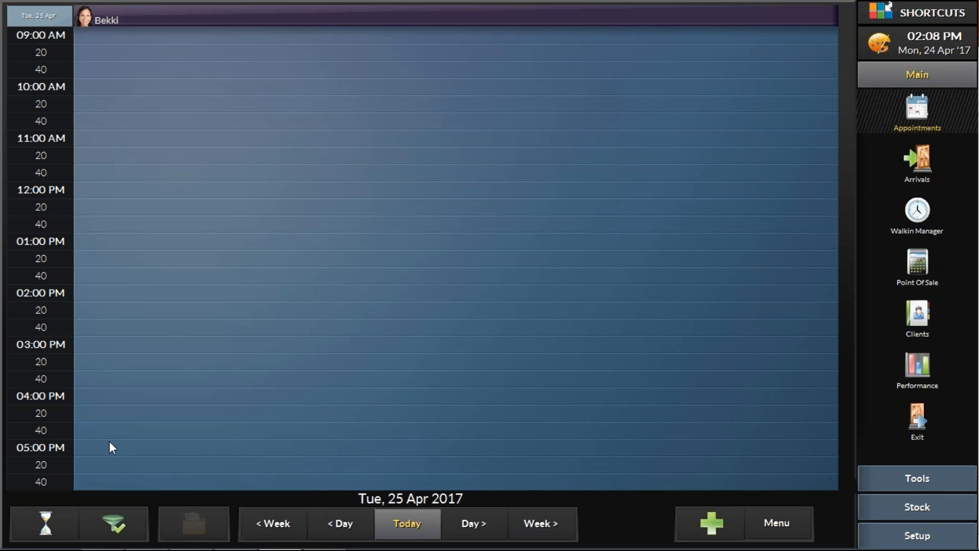
Step: Suspend the Beauty capability filter and return the appointment book to today, Mon, 24 Apr 2017
click(115, 523)
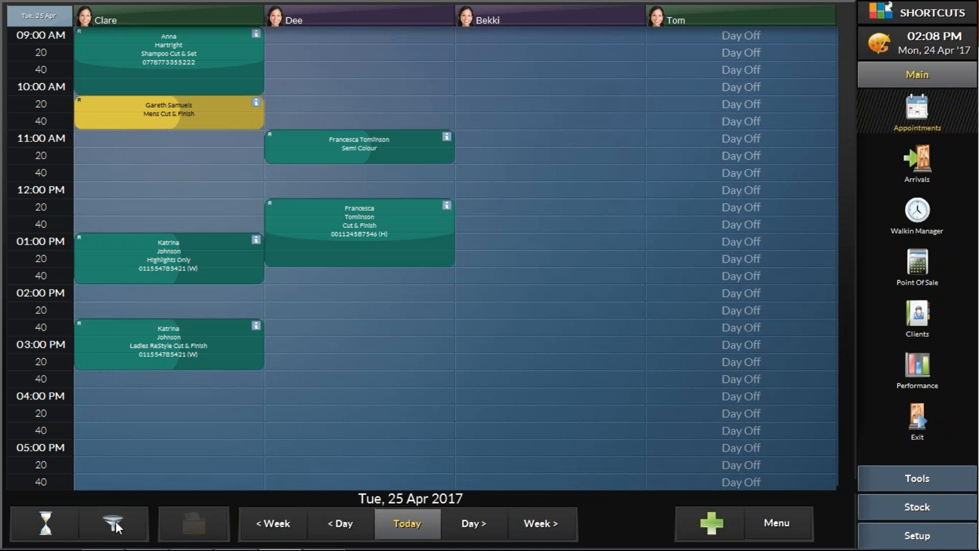
click(411, 528)
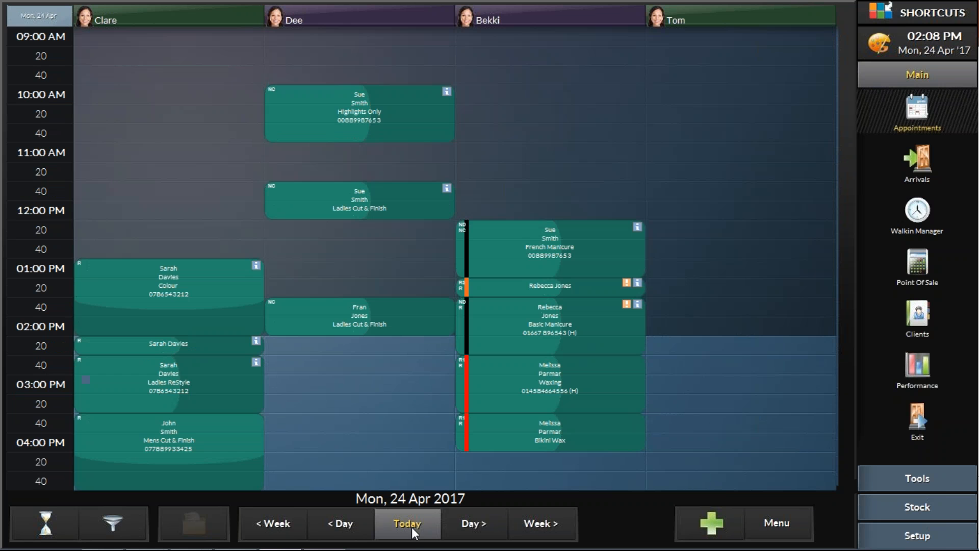
Step: Show the employee filter's Levels restrictions and clear the Levels option again
click(112, 522)
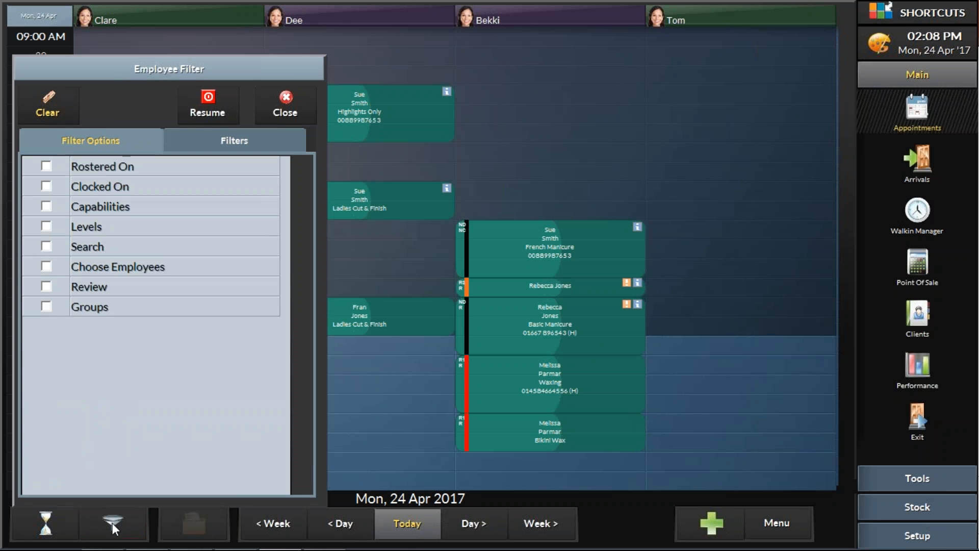
click(47, 226)
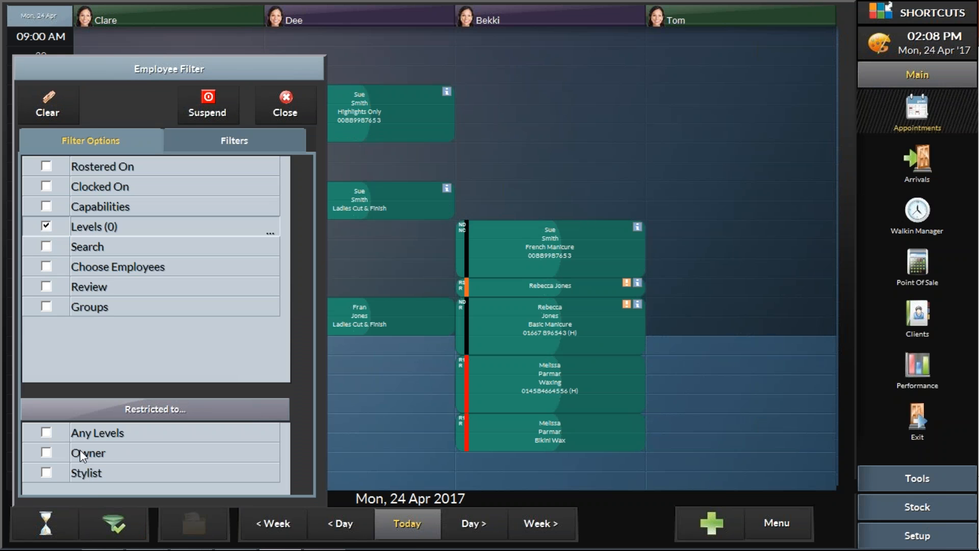
click(47, 226)
Step: Filter the appointment book by searching for an employee's alias, and clear the Search option again
click(46, 248)
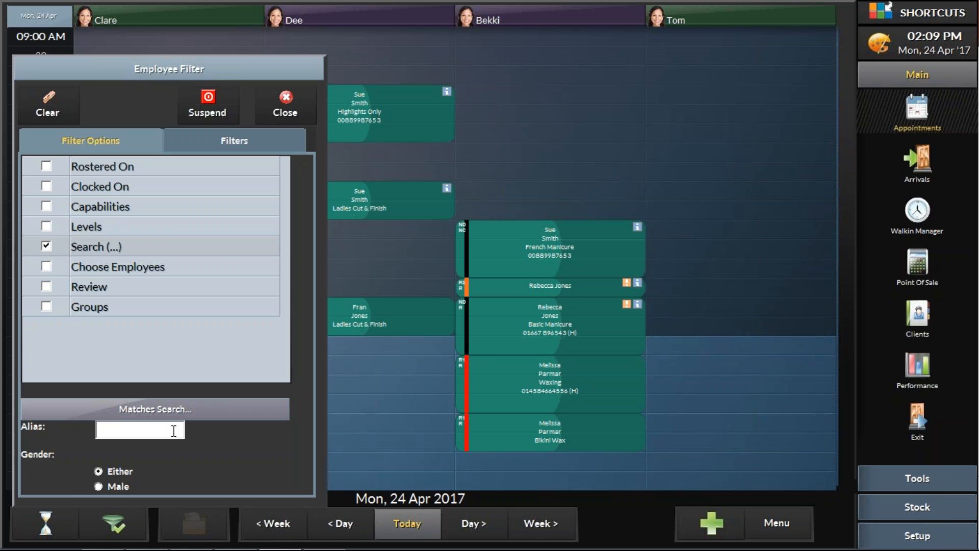
text(Tom)
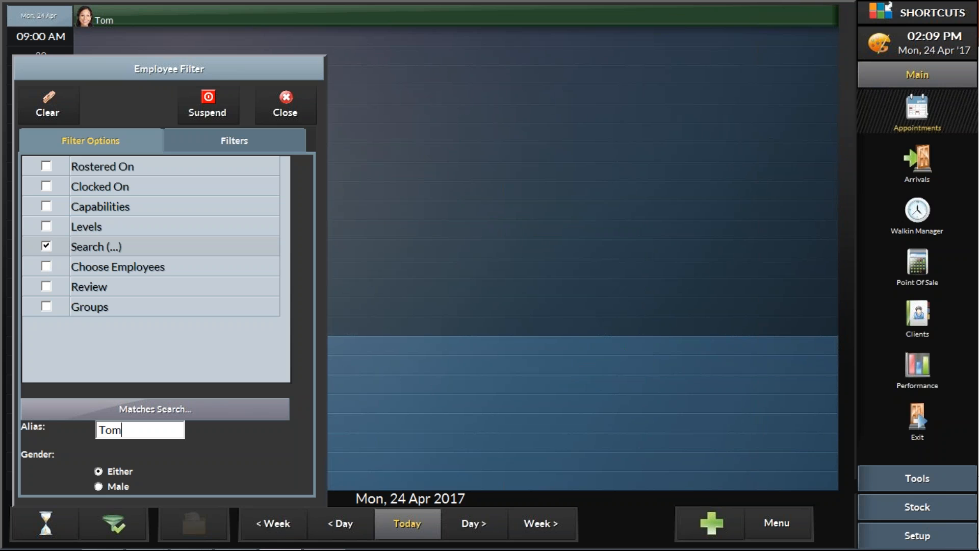
key(BackSpace)
key(BackSpace)
key(BackSpace)
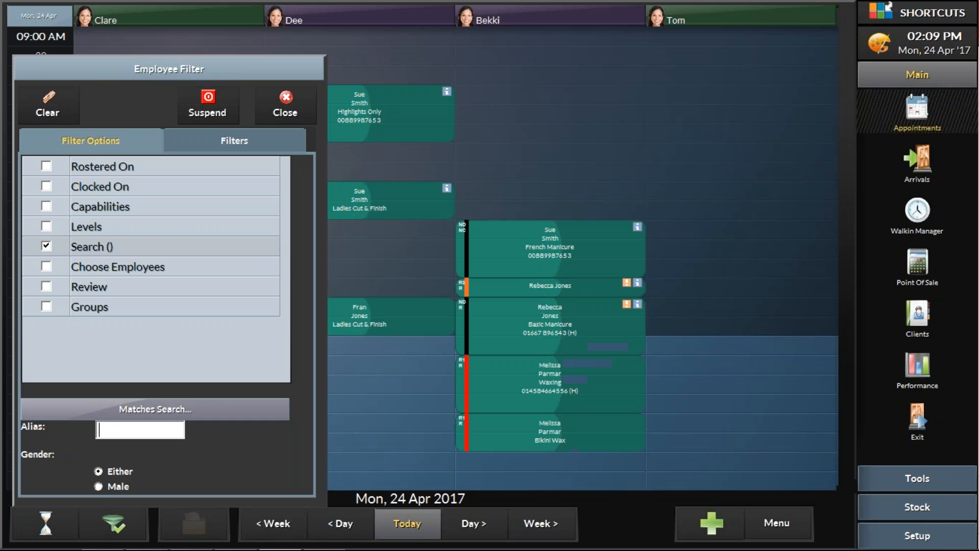
click(49, 248)
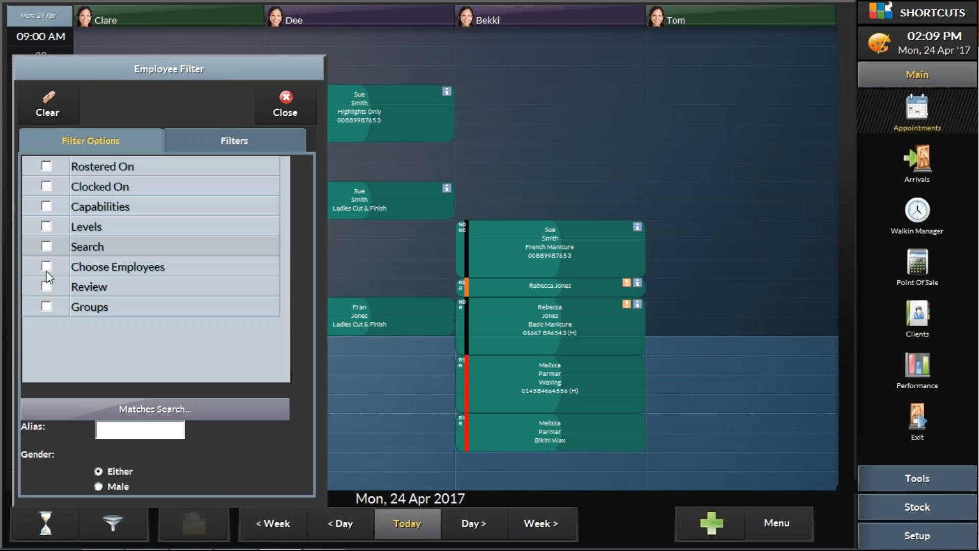
Step: Filter the appointment book with Choose Employees to the first stylist and the first owner listed
click(46, 269)
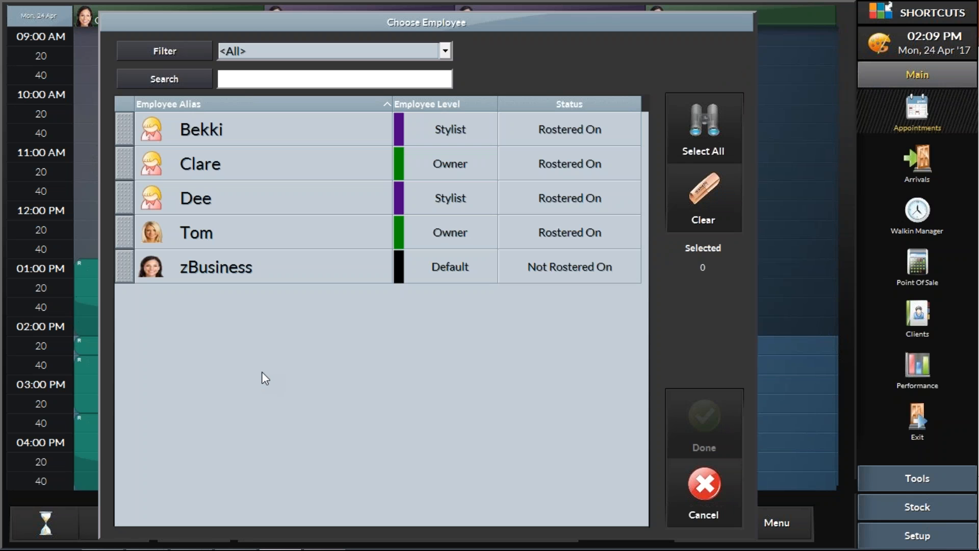
click(121, 128)
click(128, 163)
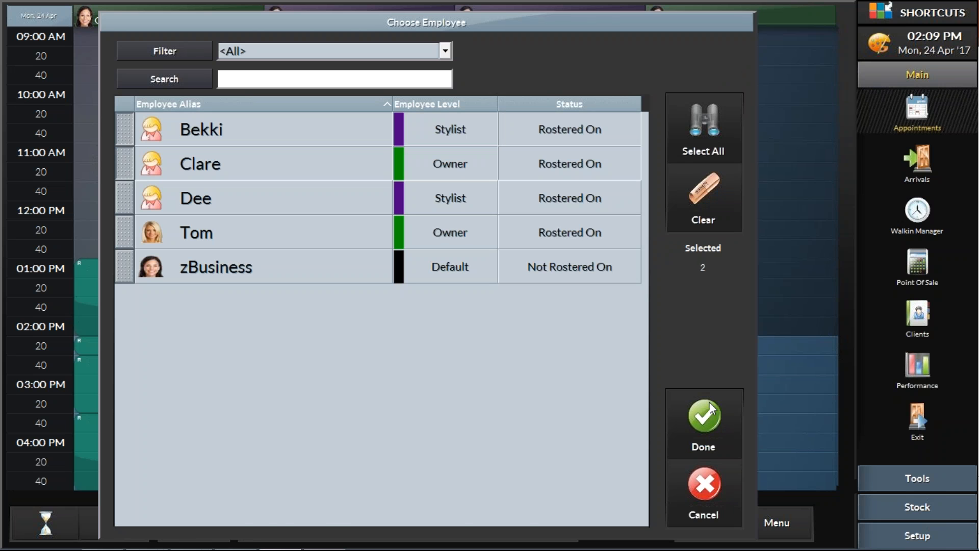
click(716, 428)
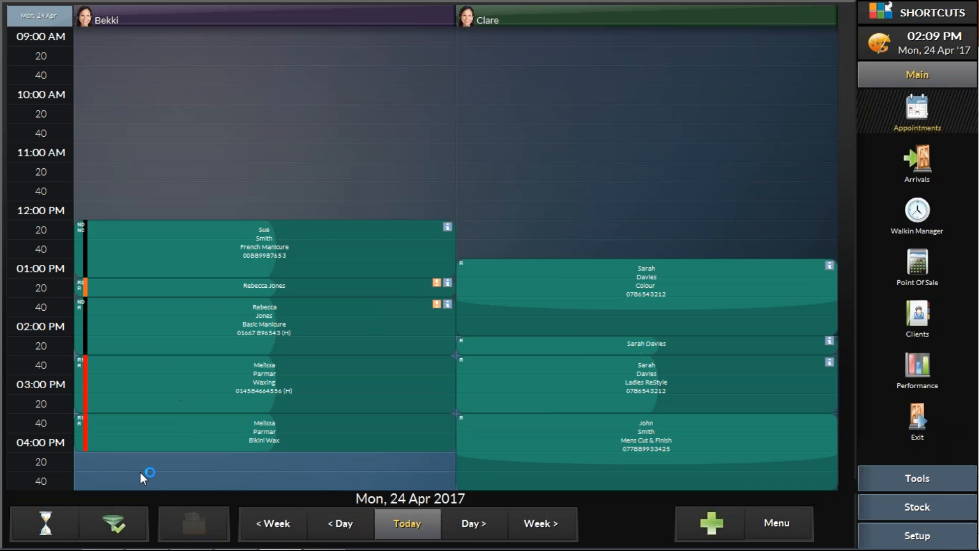
Step: Replace the chosen-employees filter with Review restricted to Needs Review and show the awaiting-review date Tue 25 Apr 2017
click(121, 525)
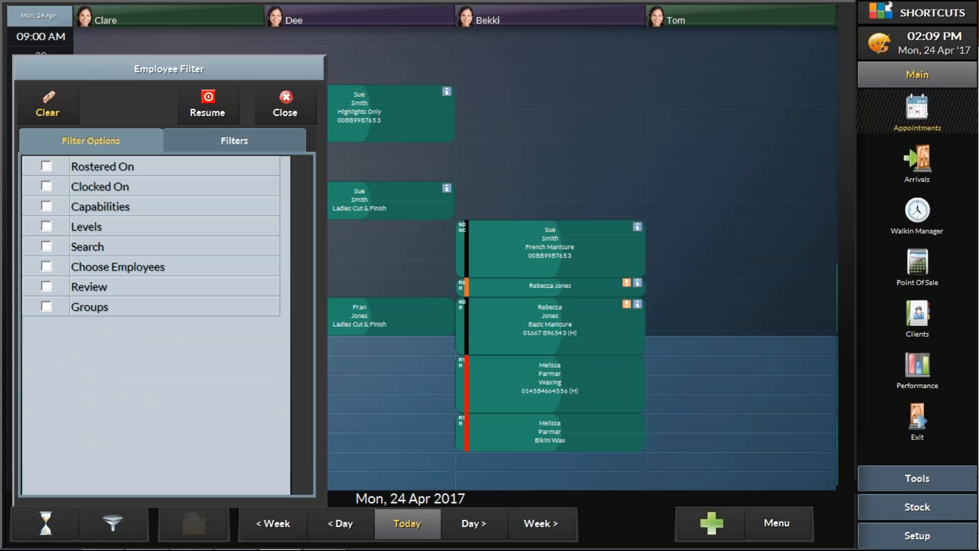
click(46, 288)
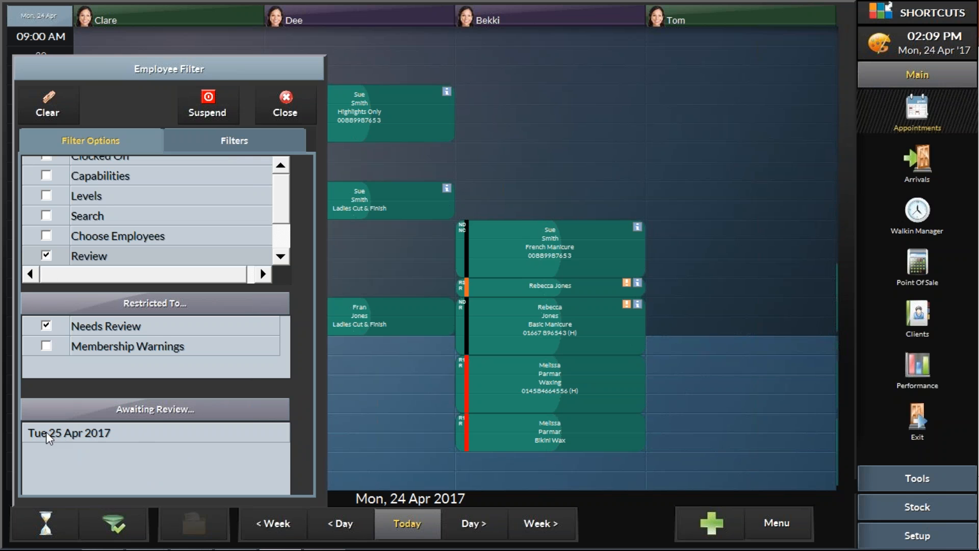
click(83, 436)
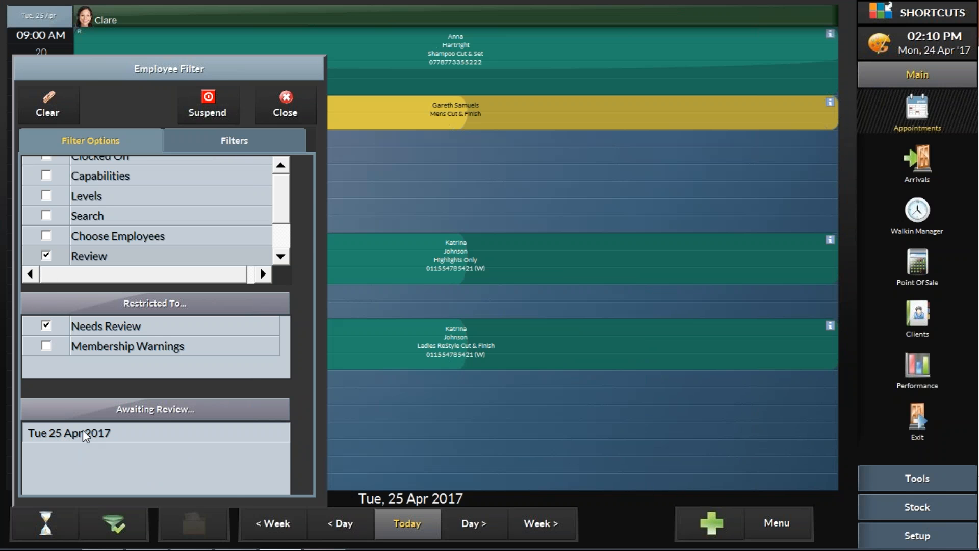
click(380, 498)
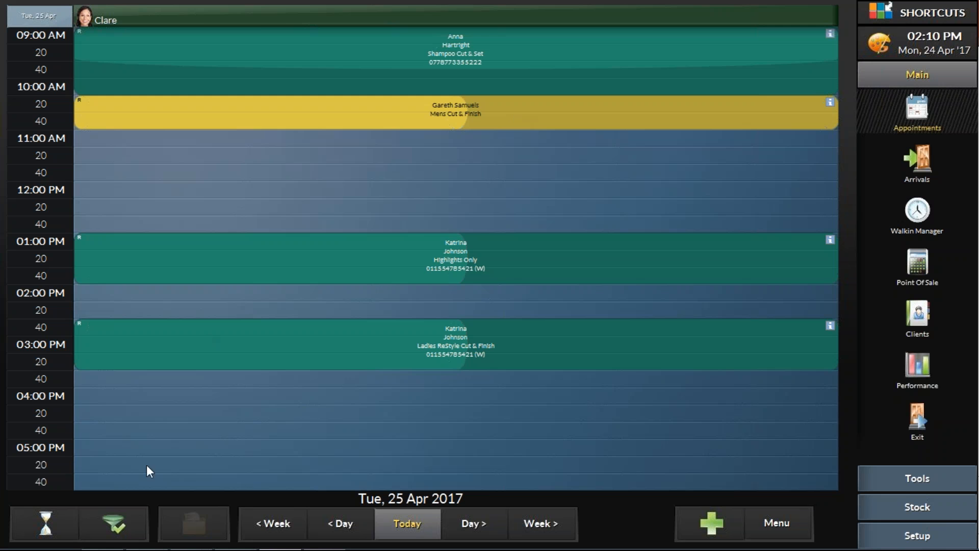
Step: Suspend the Review filter, close its options and return the appointment book to today's date
click(120, 530)
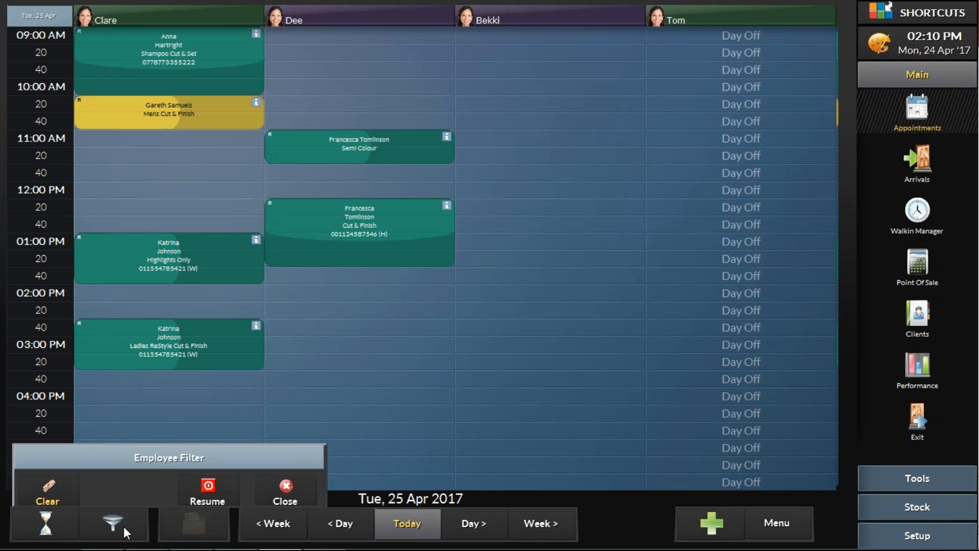
click(377, 498)
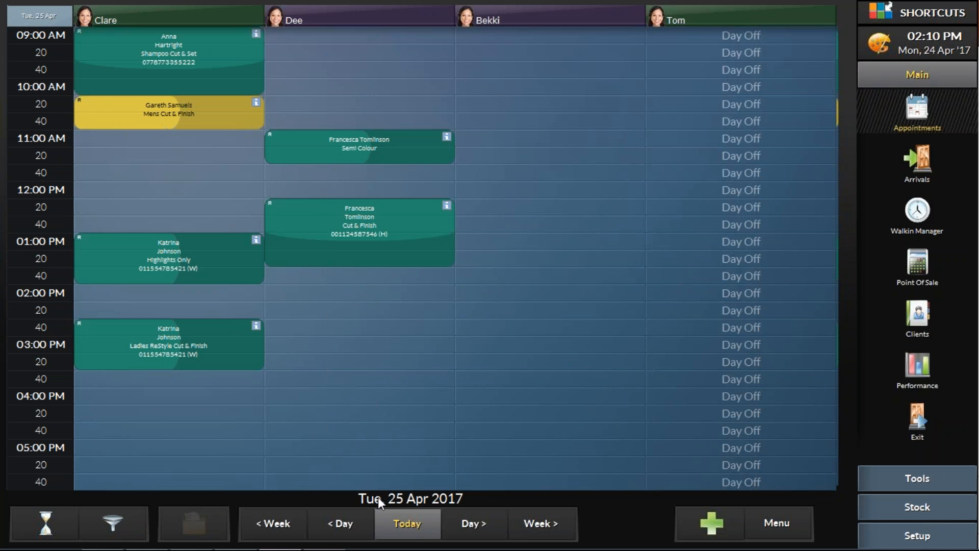
click(413, 525)
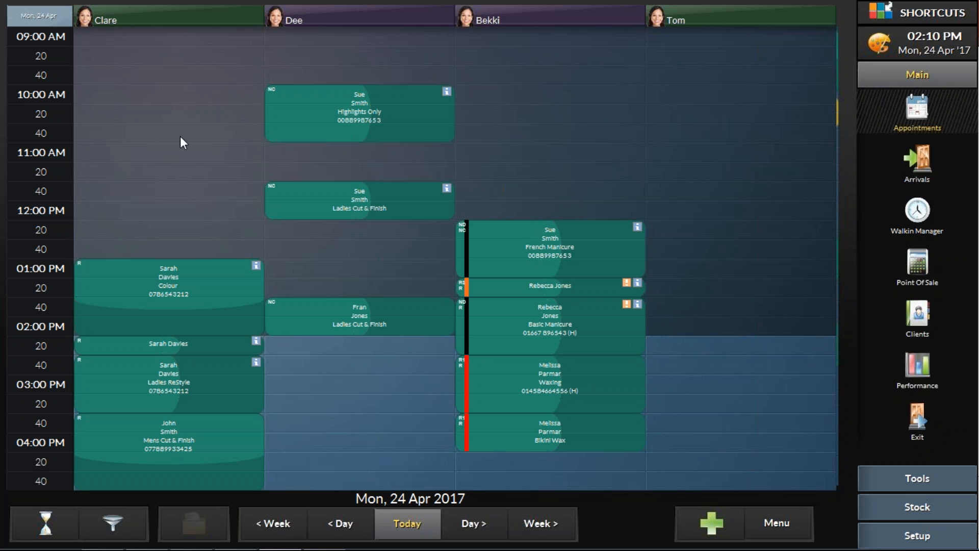
Step: In the first employee's week view, move the yellow appointment from Tue, 25 Apr to Wed, 26 Apr and return to today's book
click(187, 12)
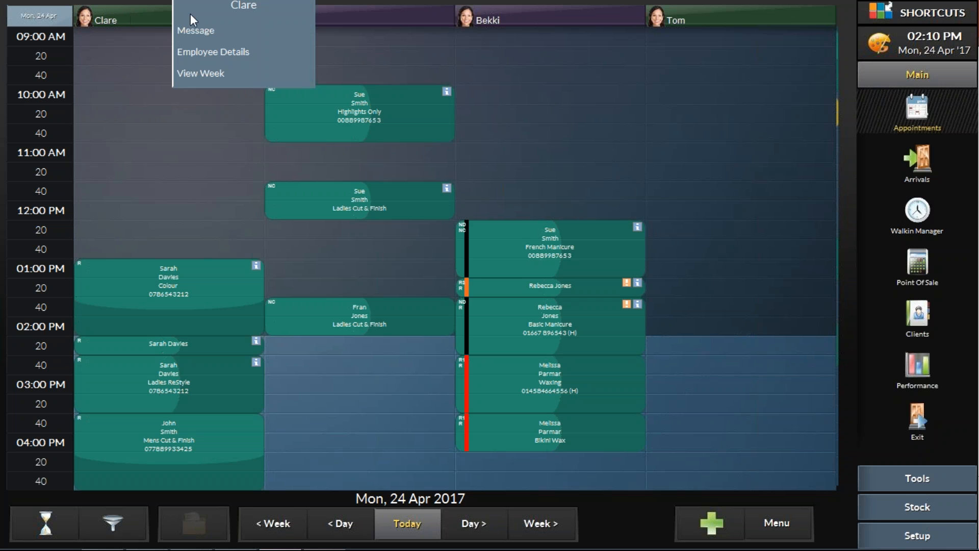
click(189, 73)
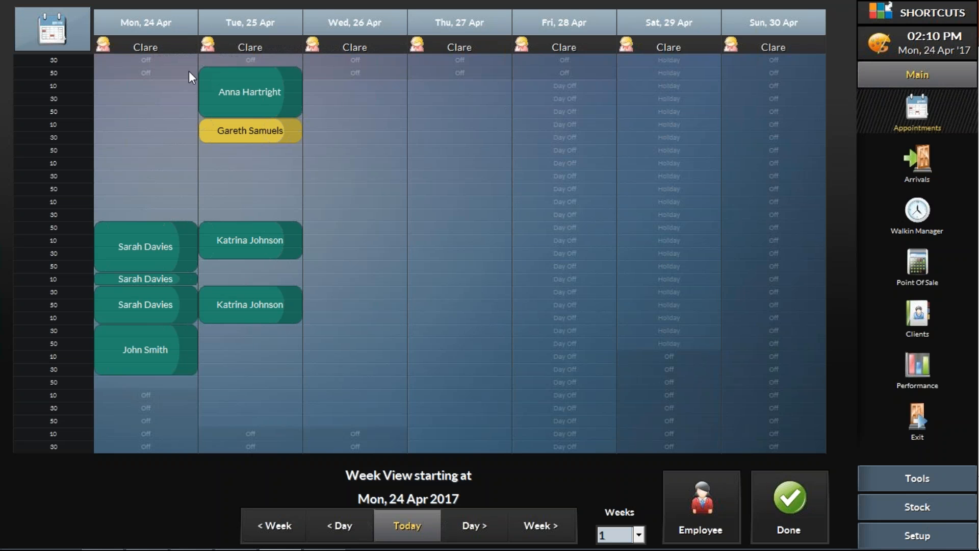
drag(224, 136, 333, 136)
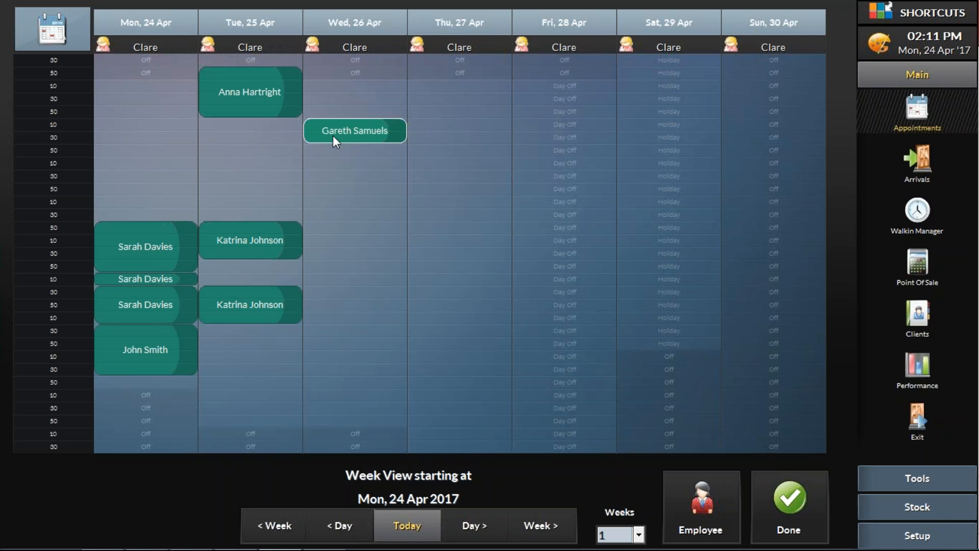
click(790, 501)
click(397, 525)
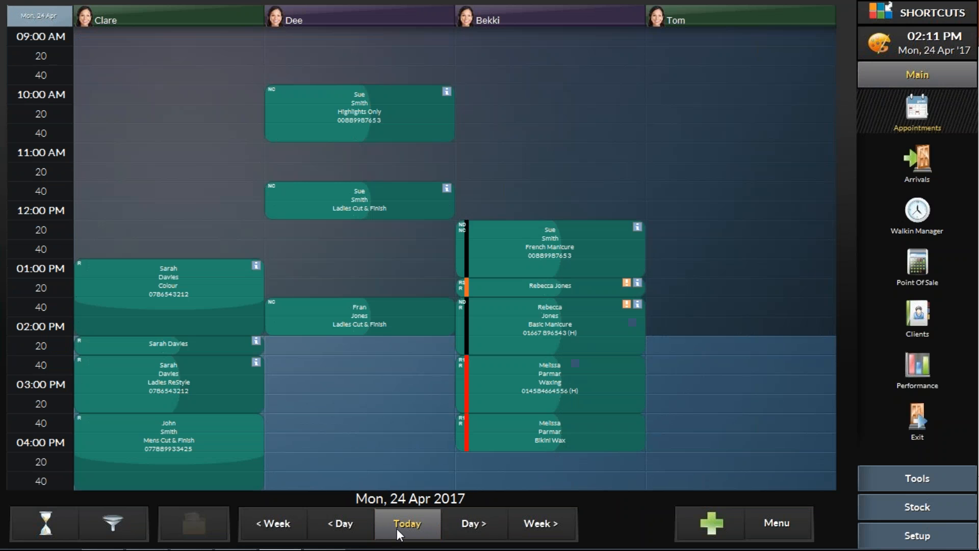
Step: Reopen the first employee's week view and move the Wed, 26 Apr appointment back to Tue, 25 Apr, in a later slot
click(135, 19)
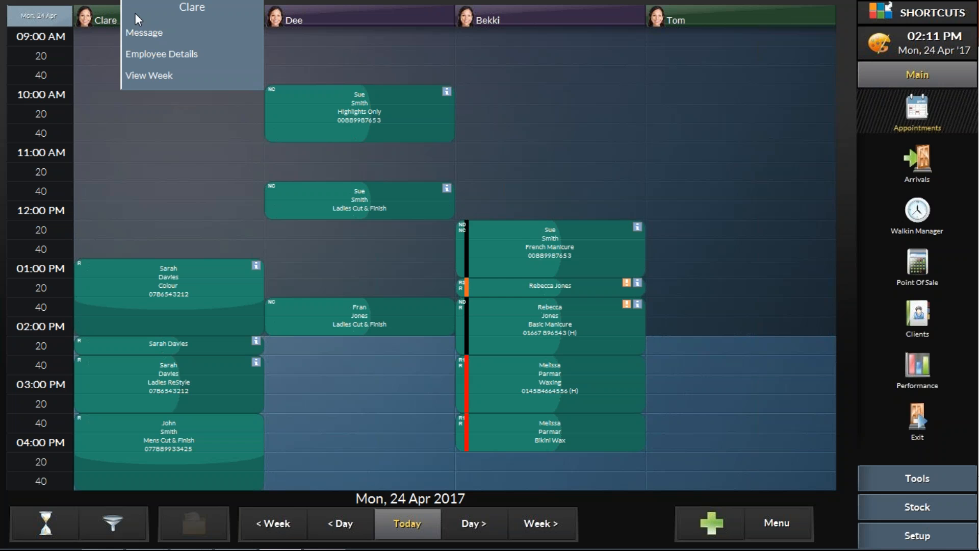
click(148, 74)
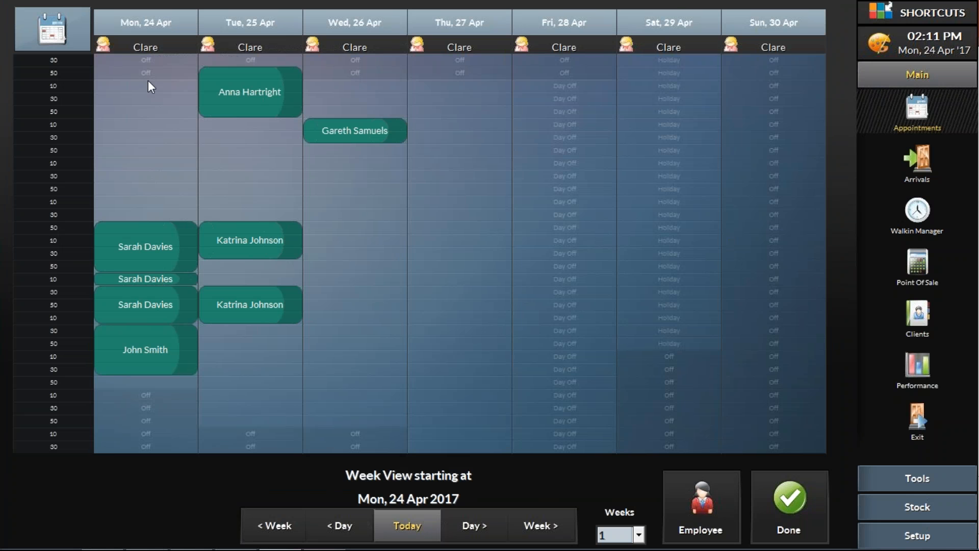
drag(339, 131, 235, 134)
click(669, 307)
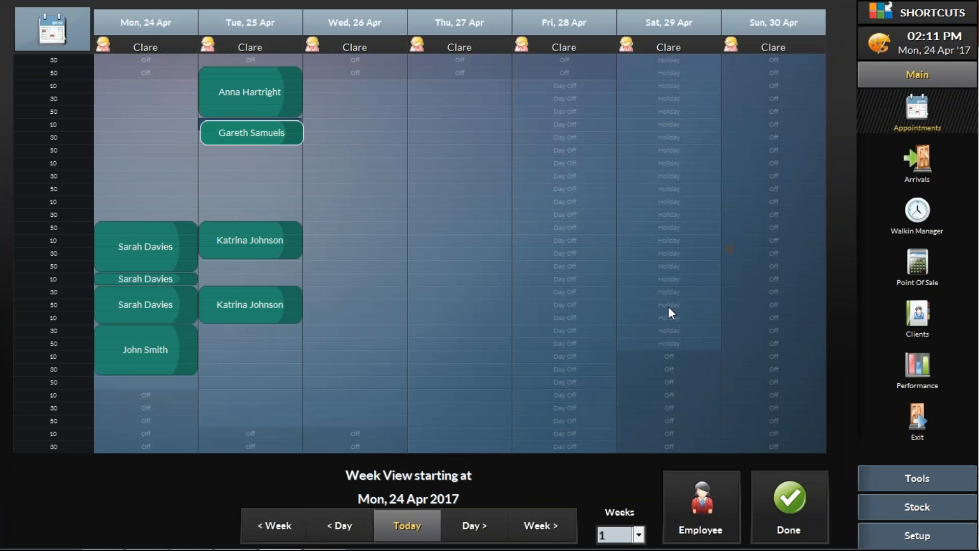
drag(336, 133, 249, 161)
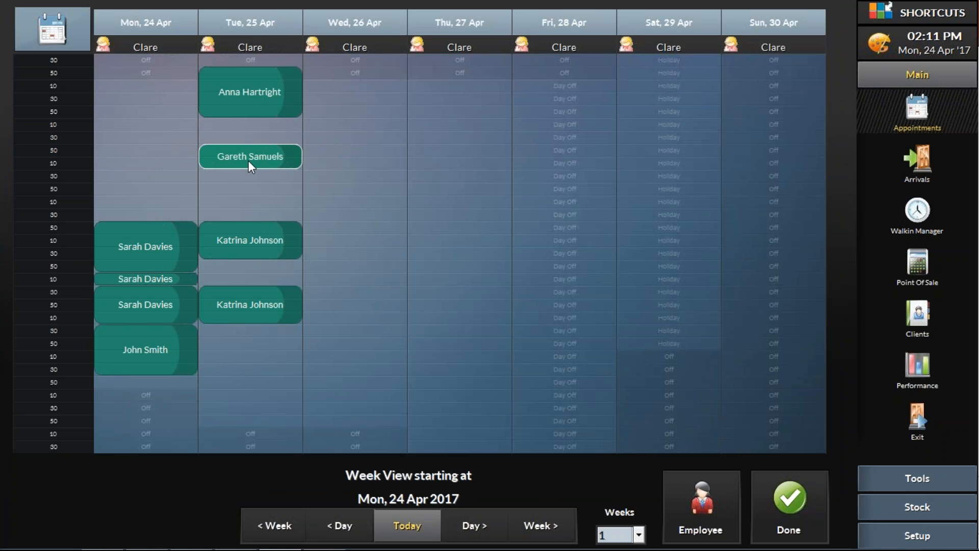
Step: Cancel the client selection and place the Mens Cut & Finish appointment at 11:00 AM in the first employee's column
click(238, 121)
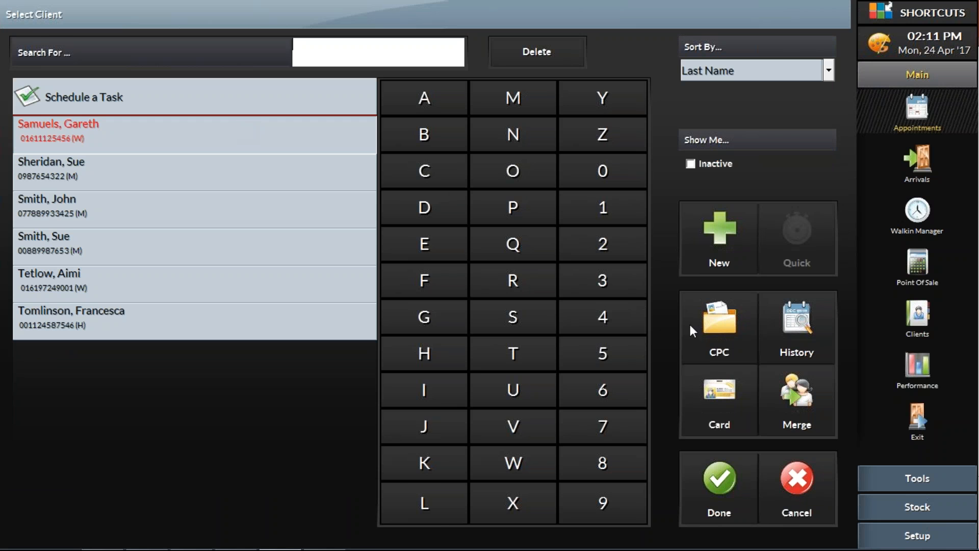
click(804, 503)
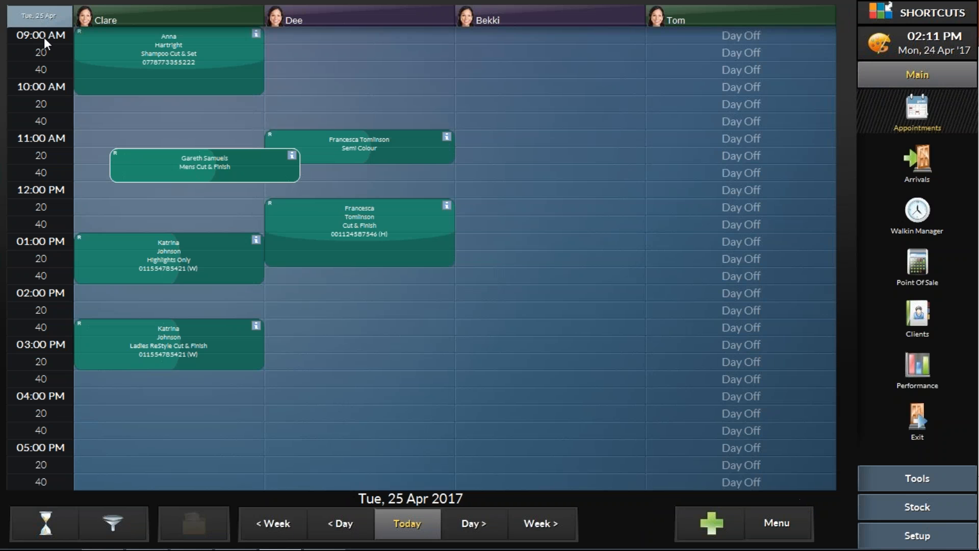
drag(128, 151, 97, 151)
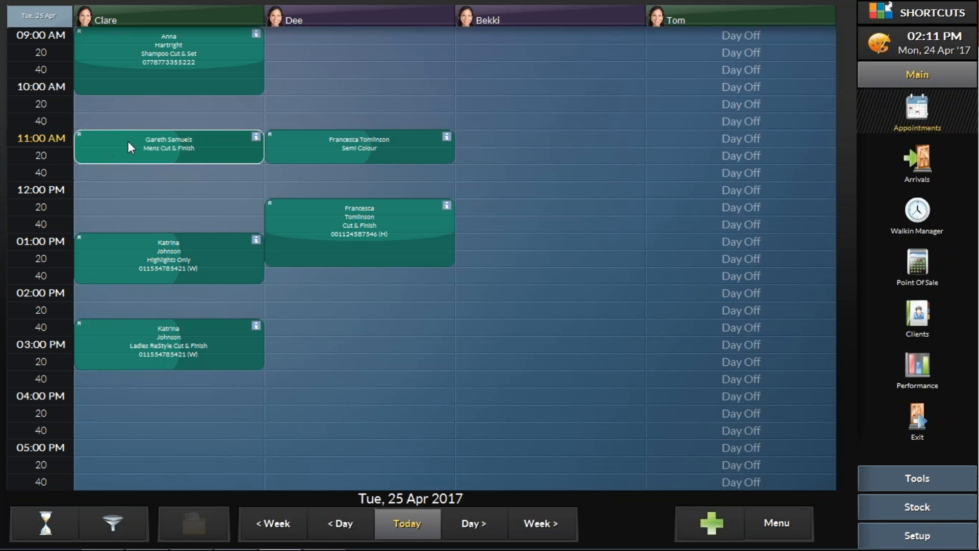
Step: Open the first employee's week view from Tue, 25 Apr and browse one week forward and back
click(158, 14)
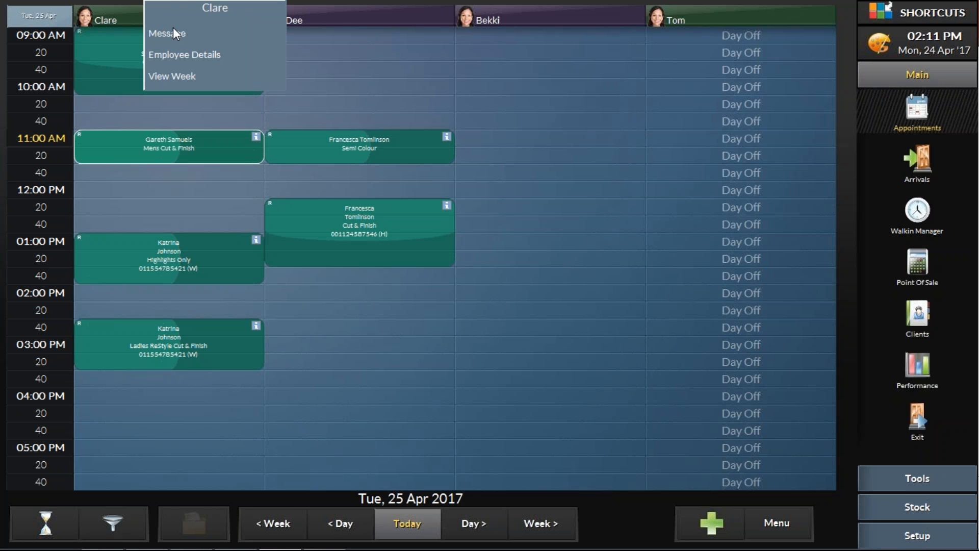
click(186, 74)
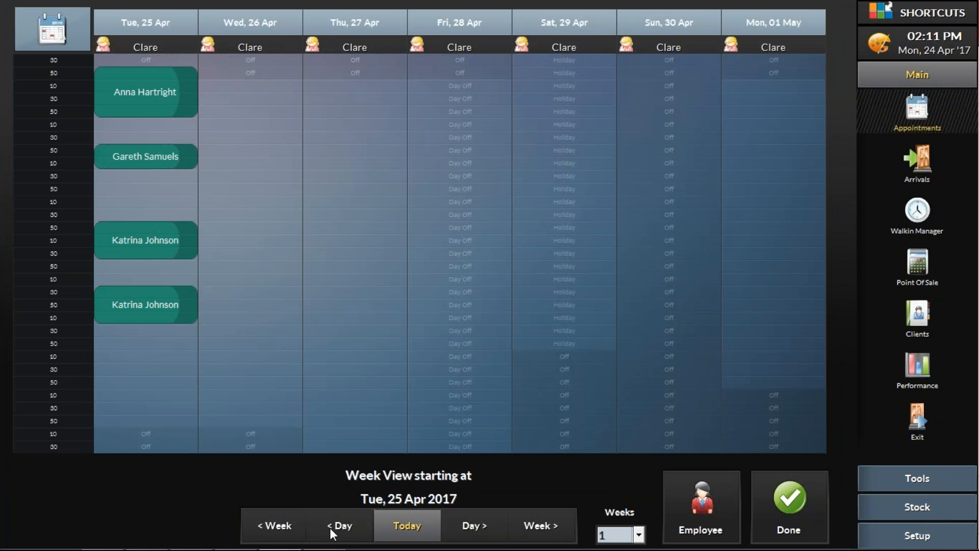
click(548, 525)
click(286, 524)
Step: Extend the week view to 3 weeks and return it to 1 week
click(638, 534)
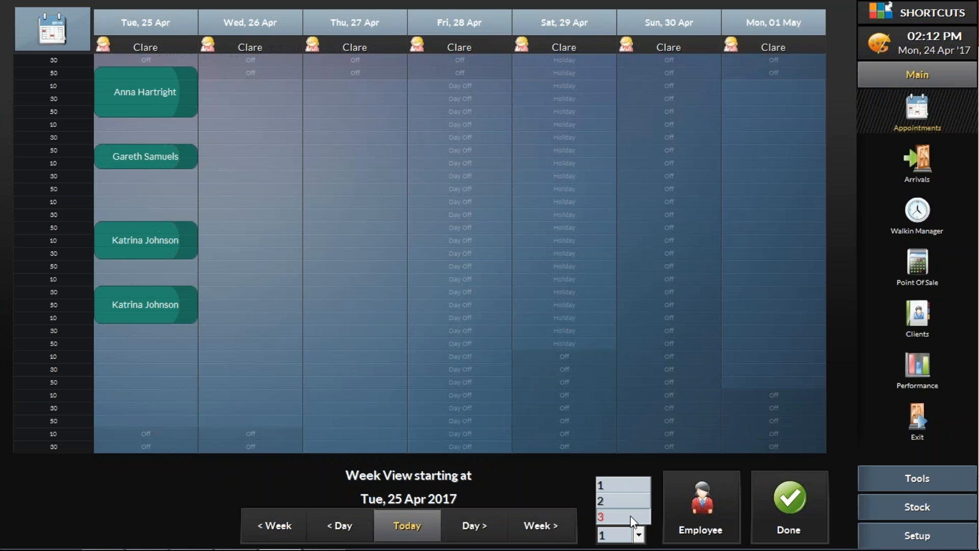
click(630, 516)
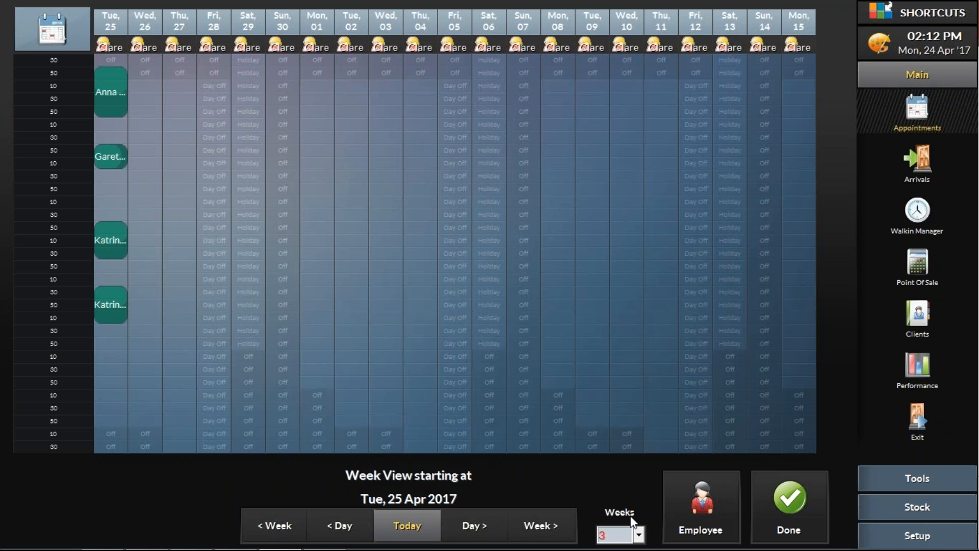
click(638, 535)
click(619, 485)
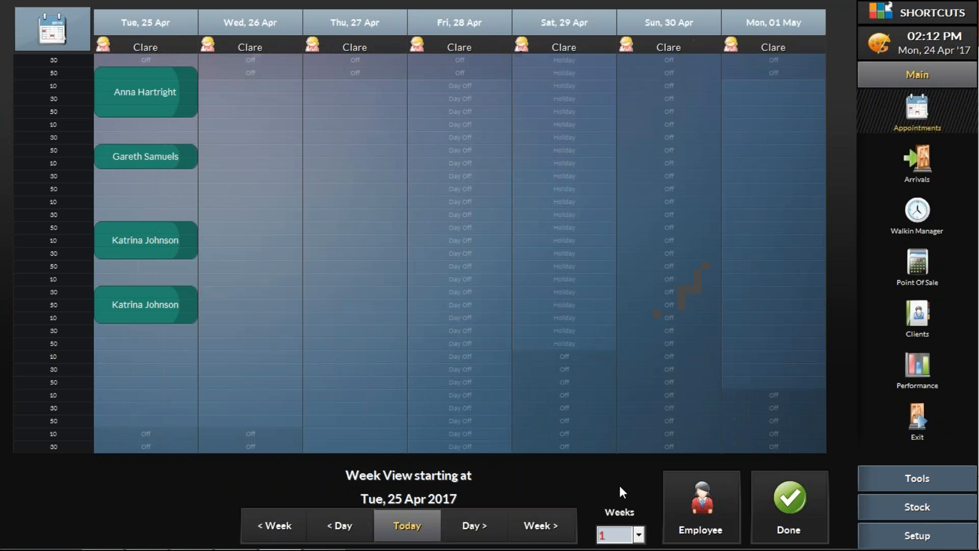
Step: Add the fourth-column employee to the week view starting Tue, 25 Apr, and return to the day view
click(705, 503)
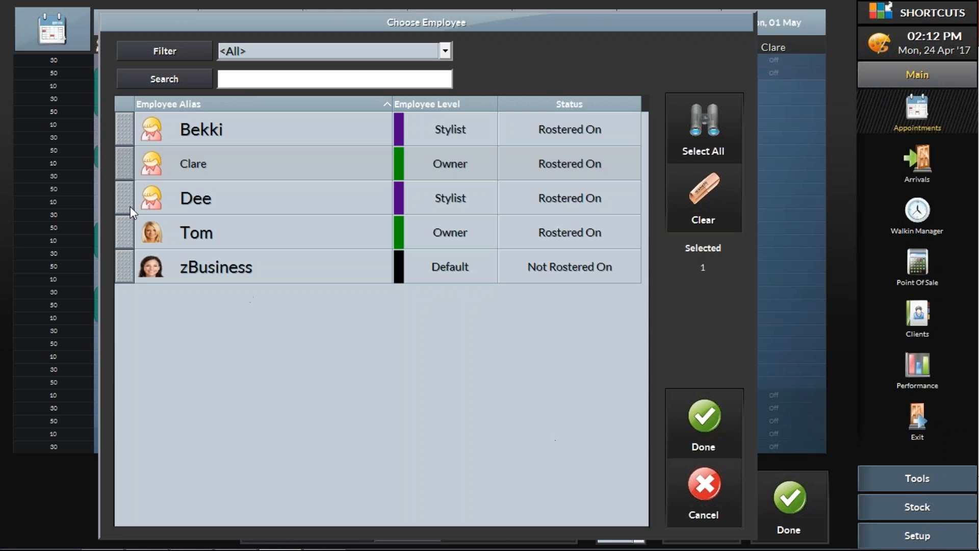
click(125, 230)
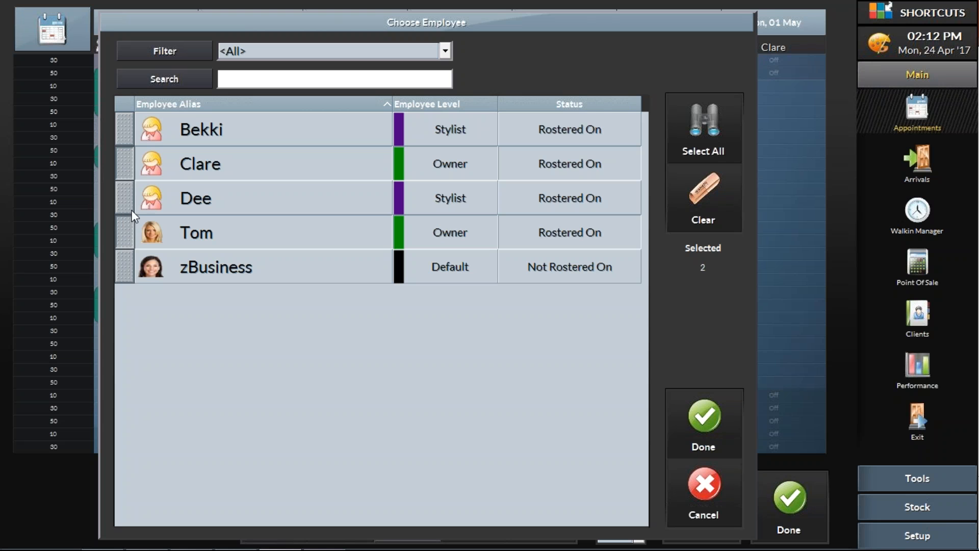
click(705, 421)
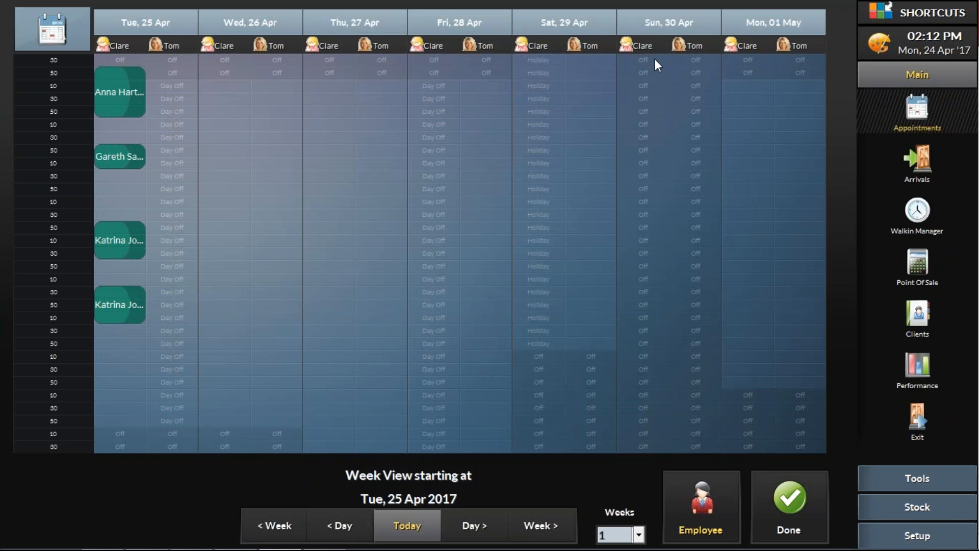
click(799, 512)
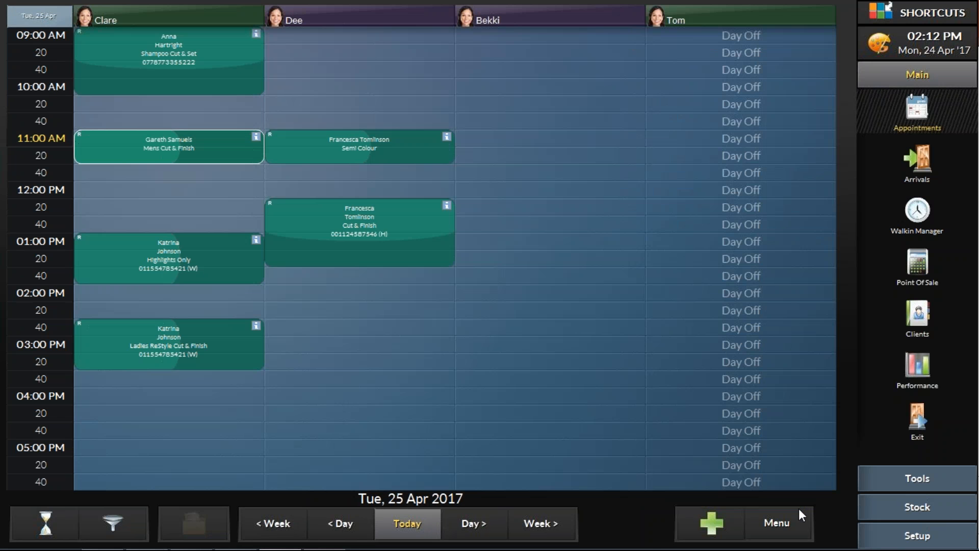
Step: Select today's 01:40 PM Ladies Cut & Finish appointment and move it to 11:00 AM on Wed, 26 Apr with the first employee
click(431, 521)
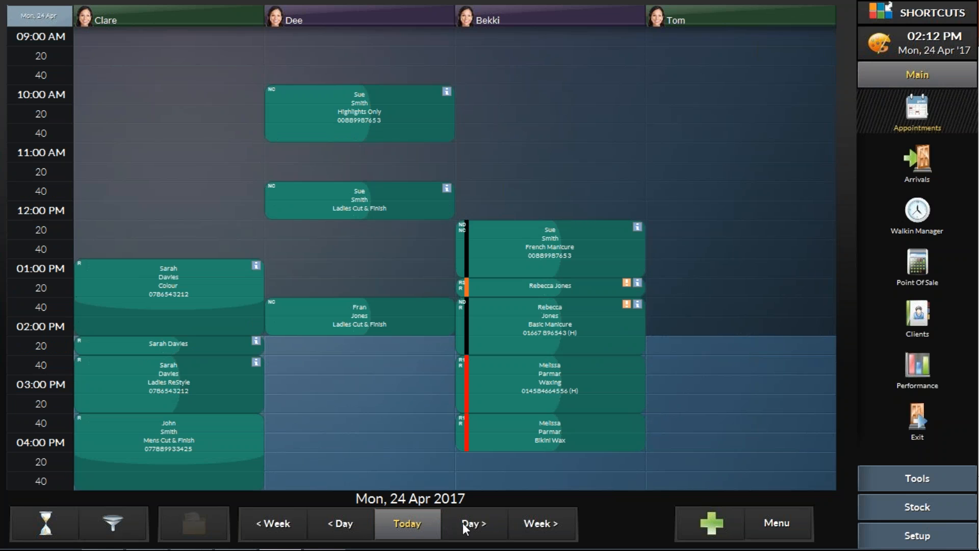
right_click(347, 322)
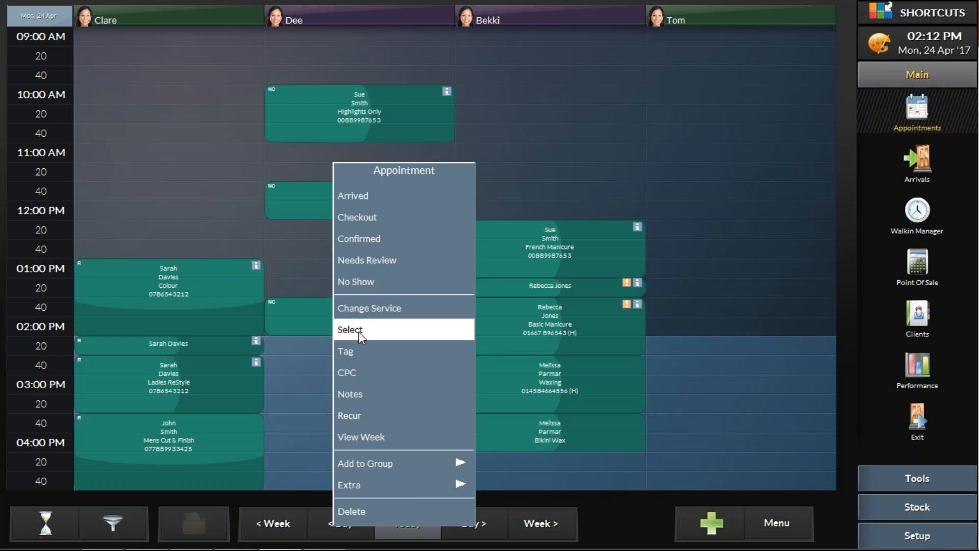
click(359, 331)
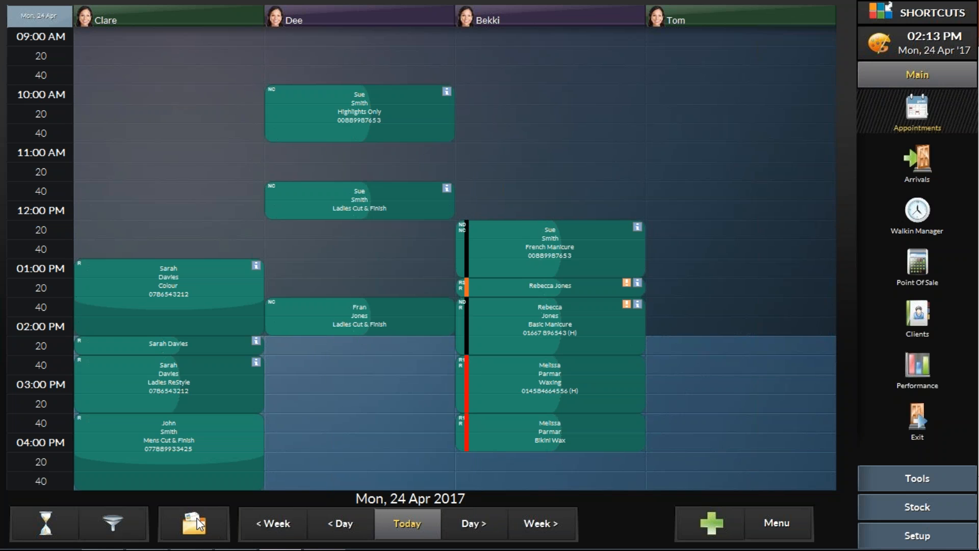
click(466, 519)
click(475, 524)
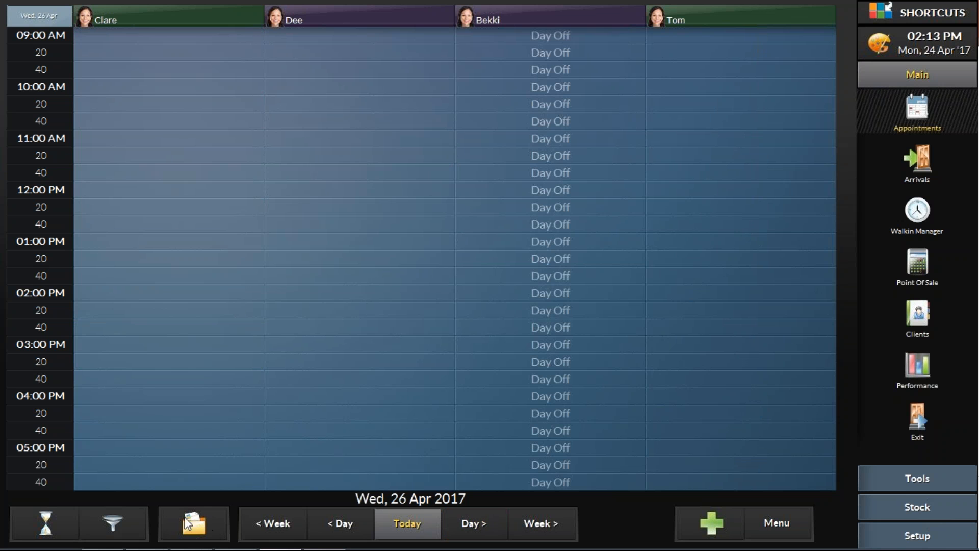
click(196, 529)
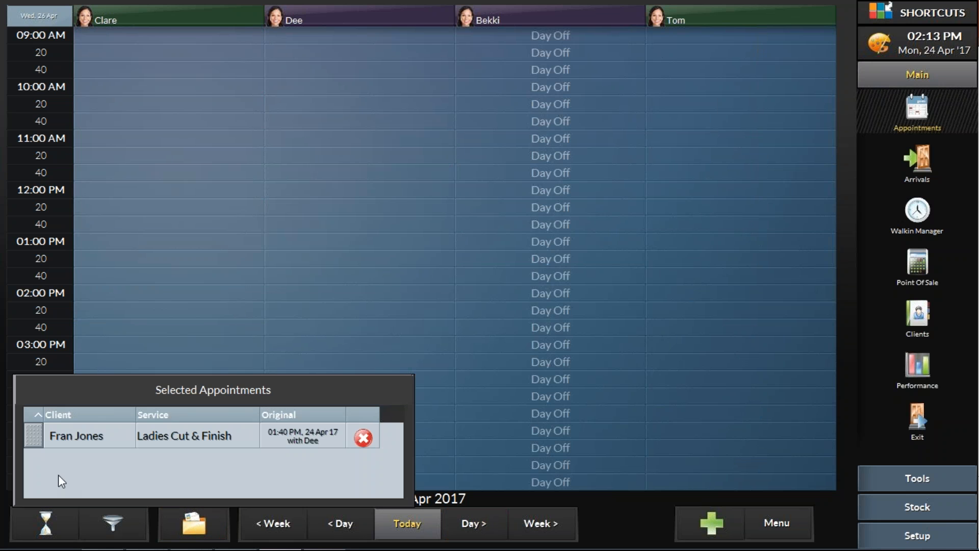
drag(31, 438, 116, 138)
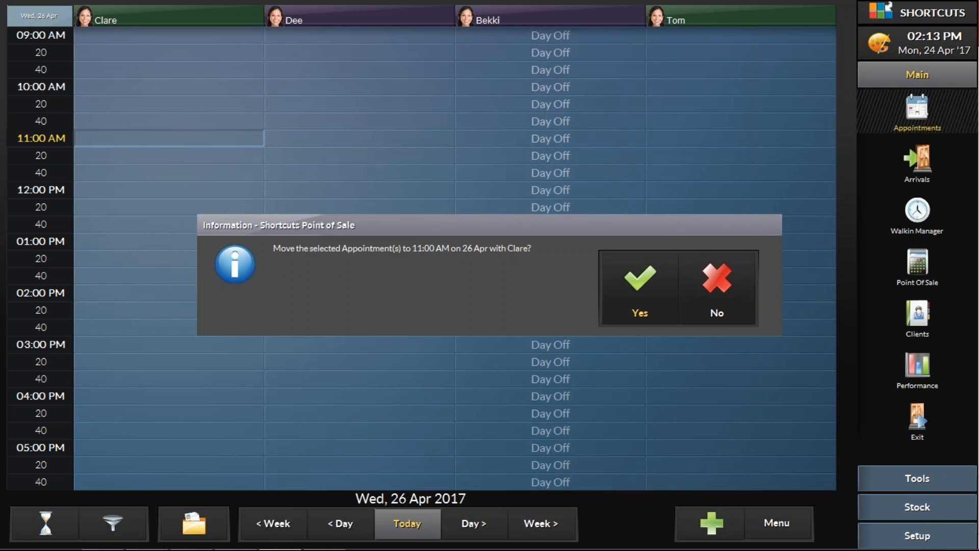
click(645, 300)
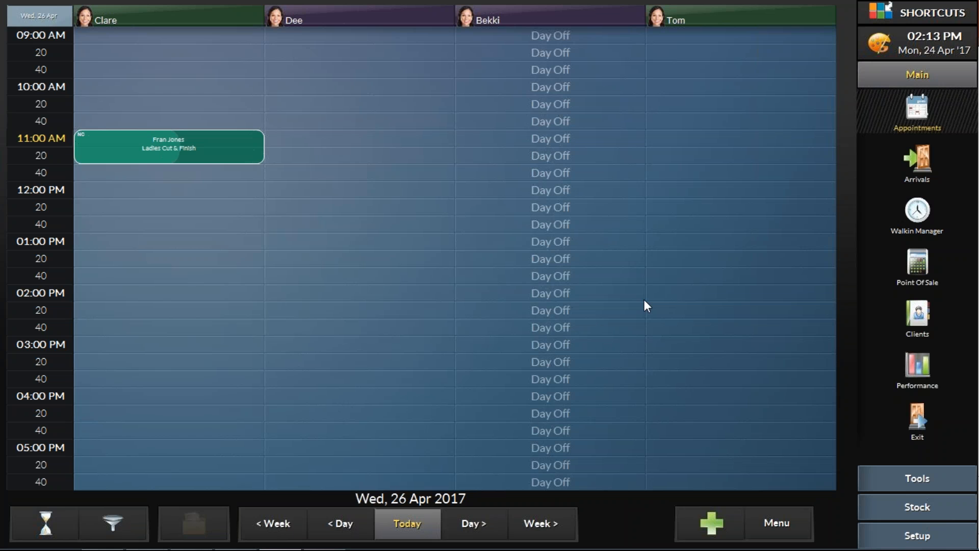
Step: Select the Ladies Cut & Finish appointment on 26 Apr and move it to 03:00 PM on Mon, 24 Apr with the second employee
right_click(199, 151)
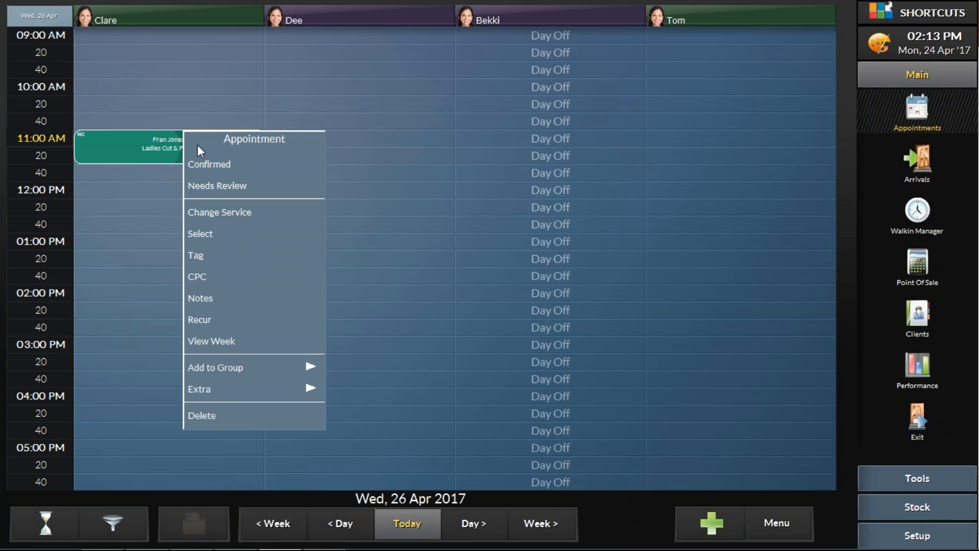
click(215, 240)
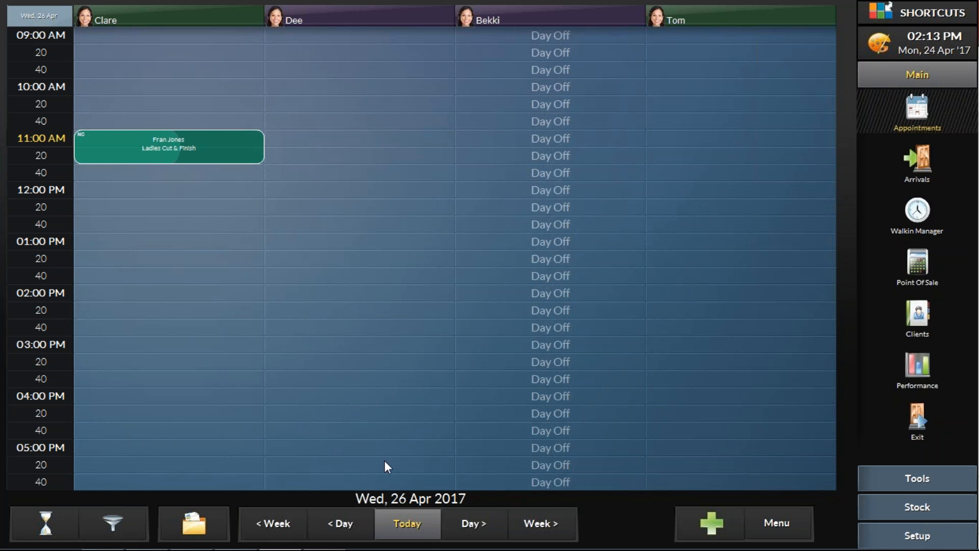
click(409, 528)
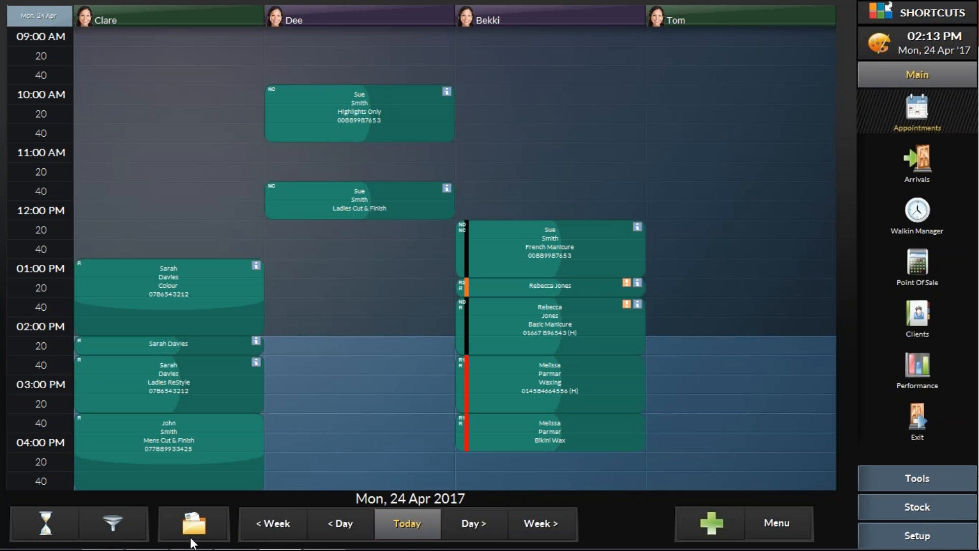
click(201, 522)
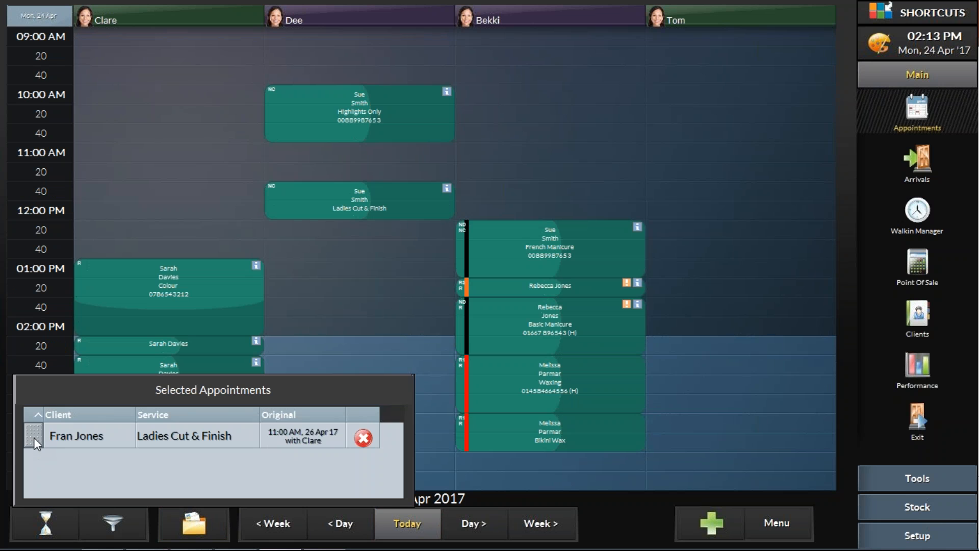
drag(32, 430, 313, 387)
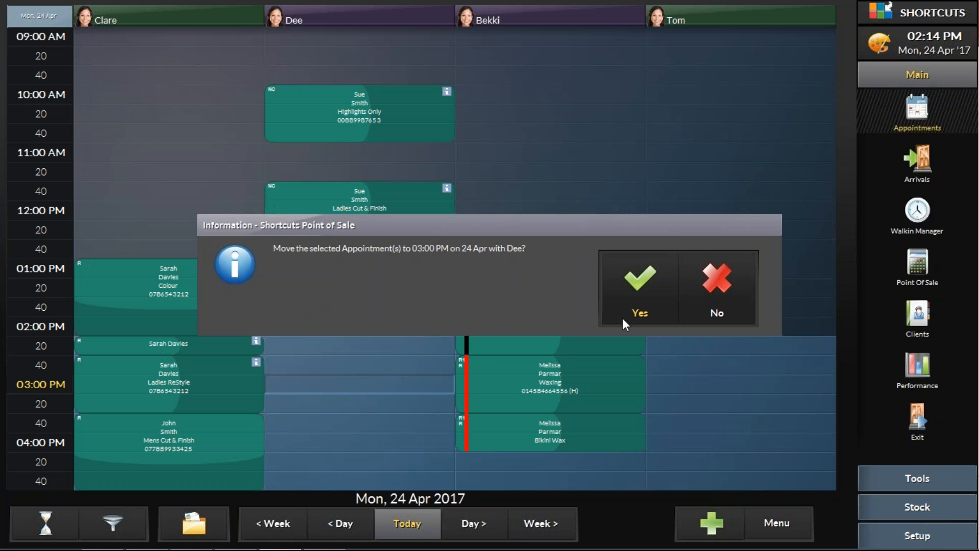
click(656, 289)
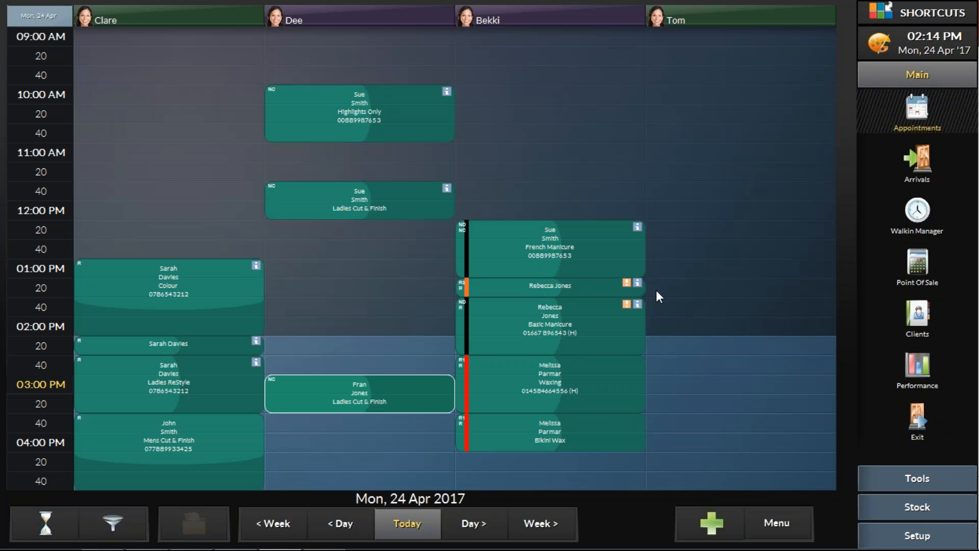
click(498, 523)
click(498, 523)
click(385, 526)
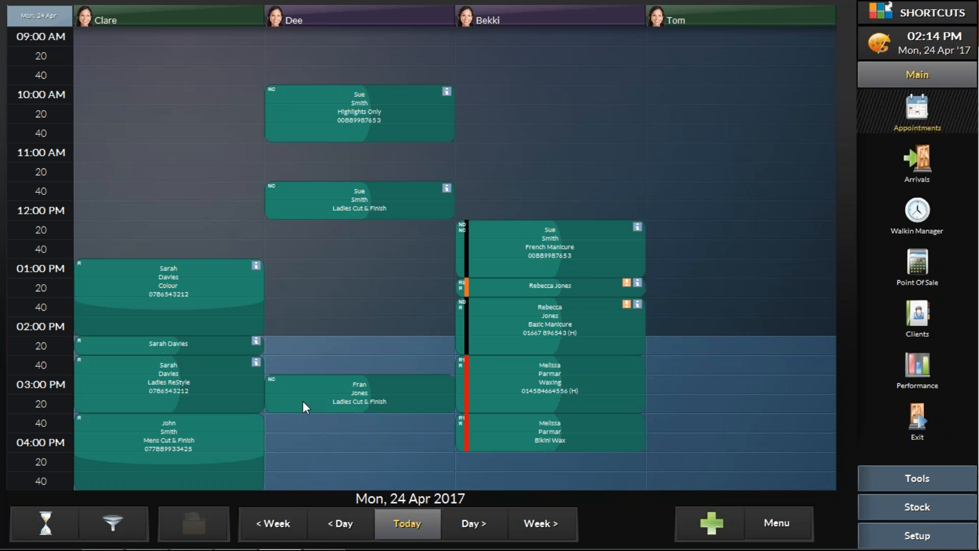
Step: Move the second employee's 03:00 PM Ladies Cut & Finish appointment to 02:20 PM and undo that move
drag(302, 401, 314, 357)
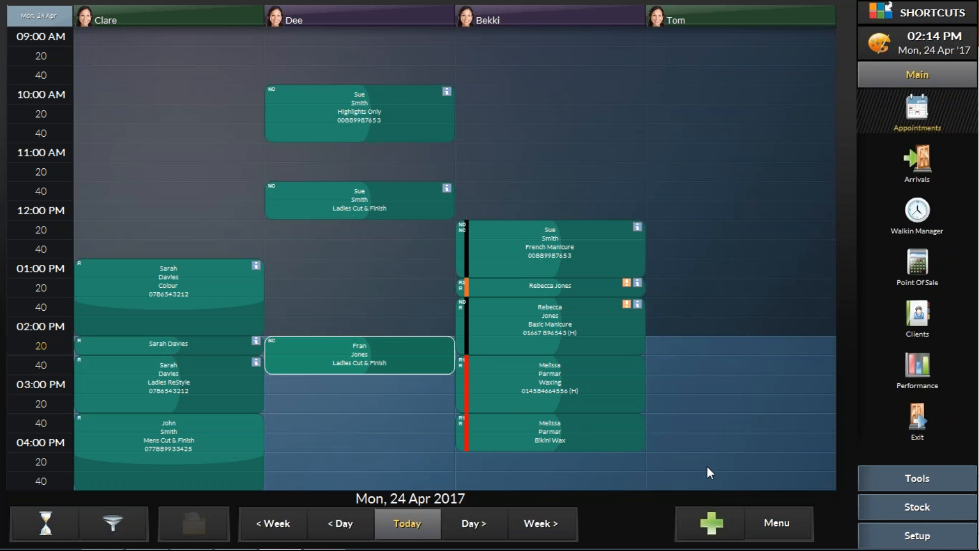
click(785, 528)
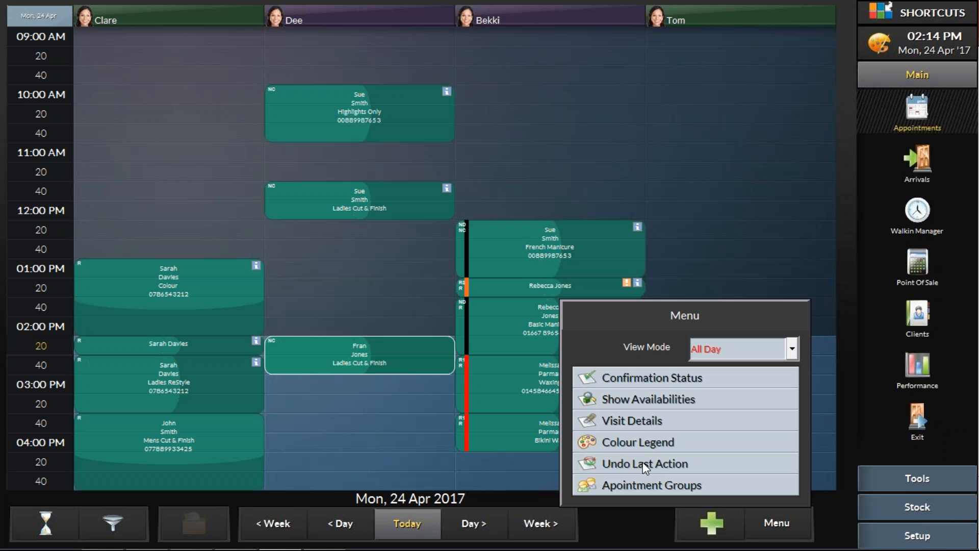
click(642, 463)
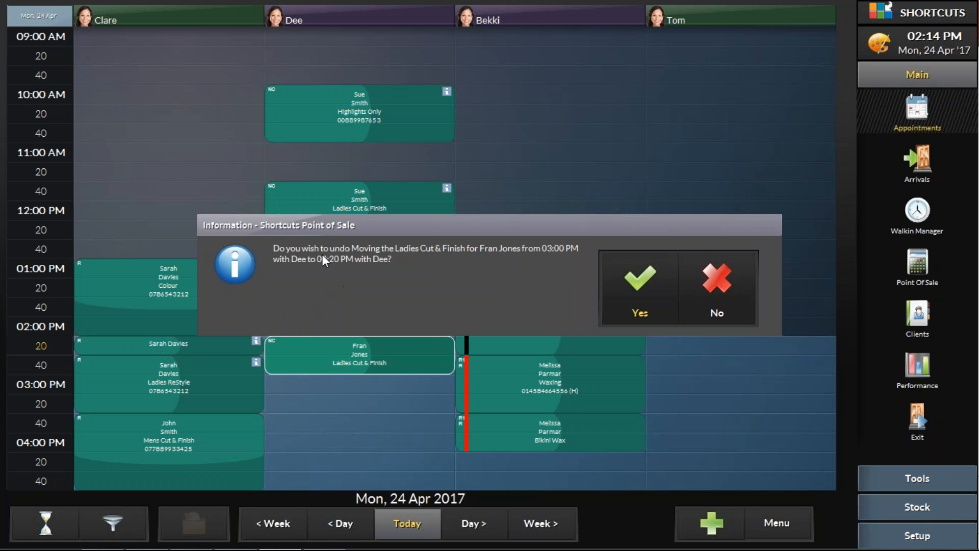
click(643, 287)
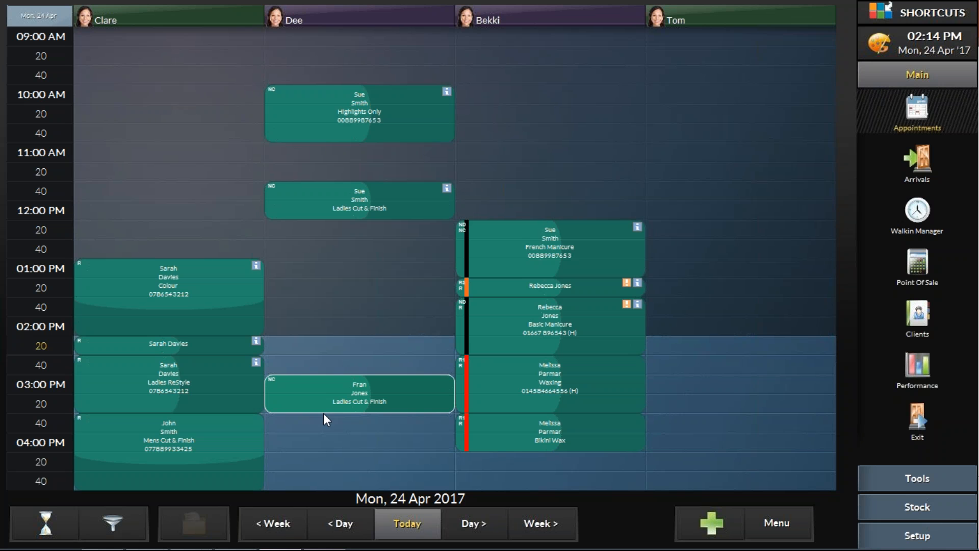
Step: Review the Appointment History of the 03:00 PM Ladies Cut & Finish appointment, including its Description column, and close it
right_click(348, 388)
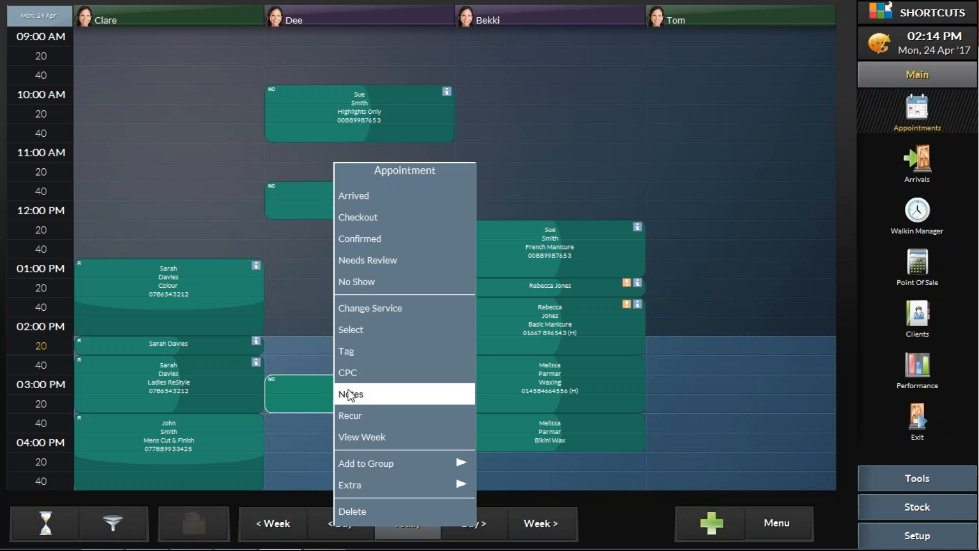
mouse_move(383, 487)
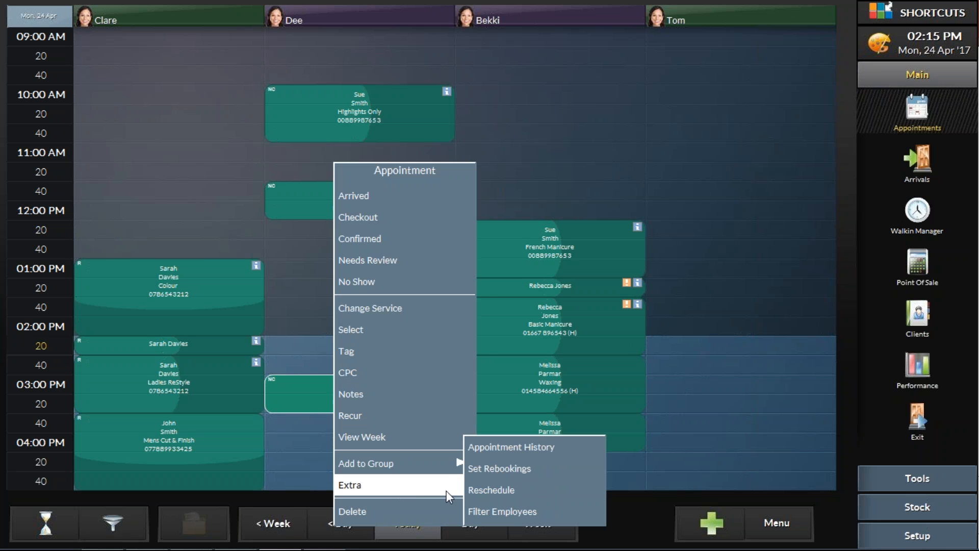
click(522, 446)
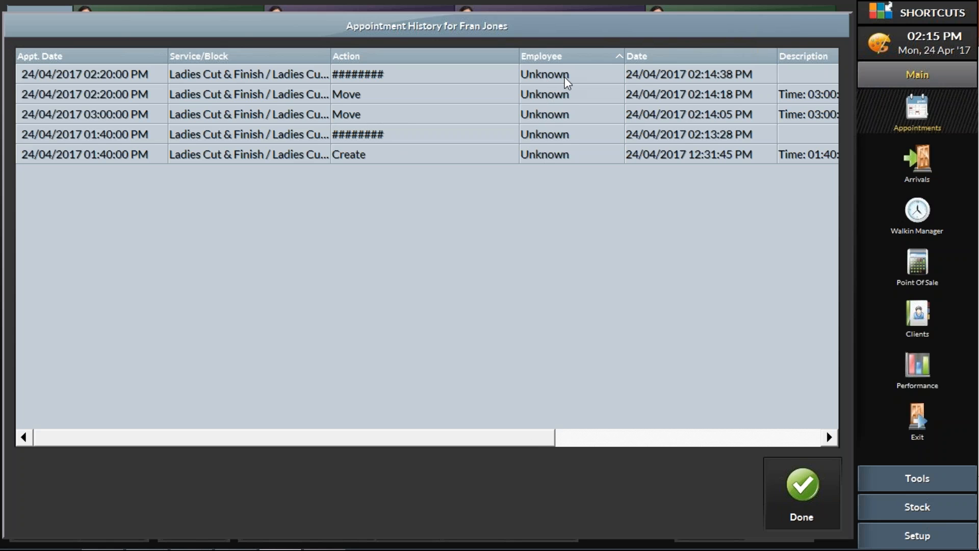
drag(516, 444, 669, 439)
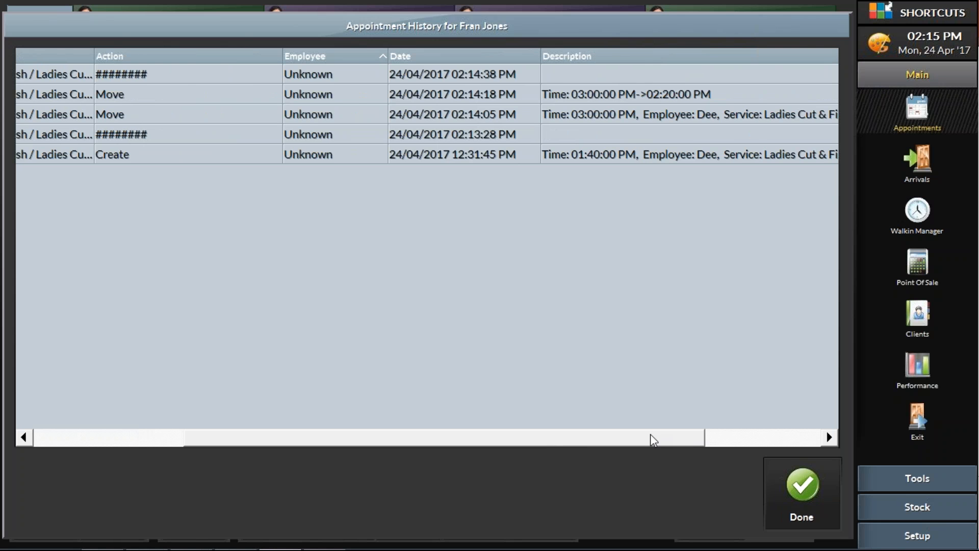
drag(650, 439, 350, 439)
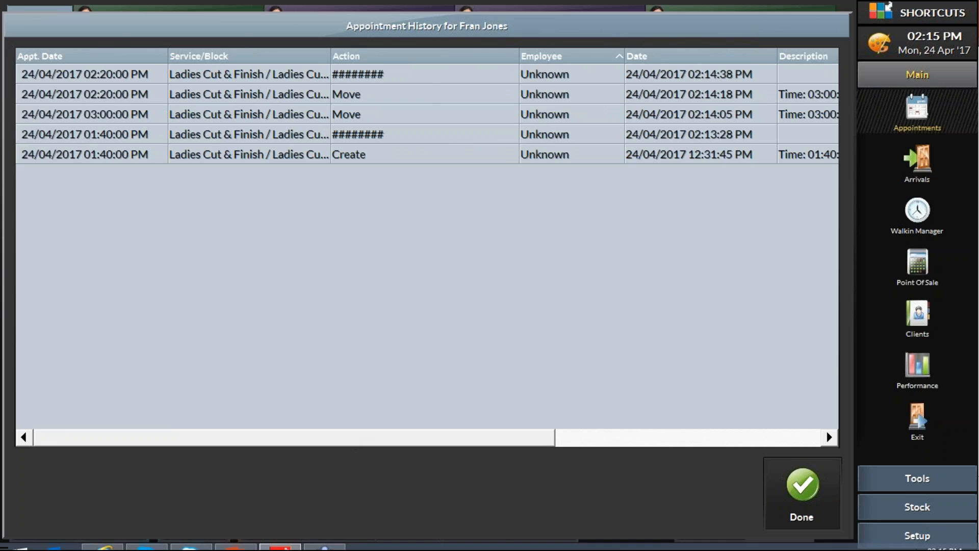
click(803, 490)
right_click(329, 400)
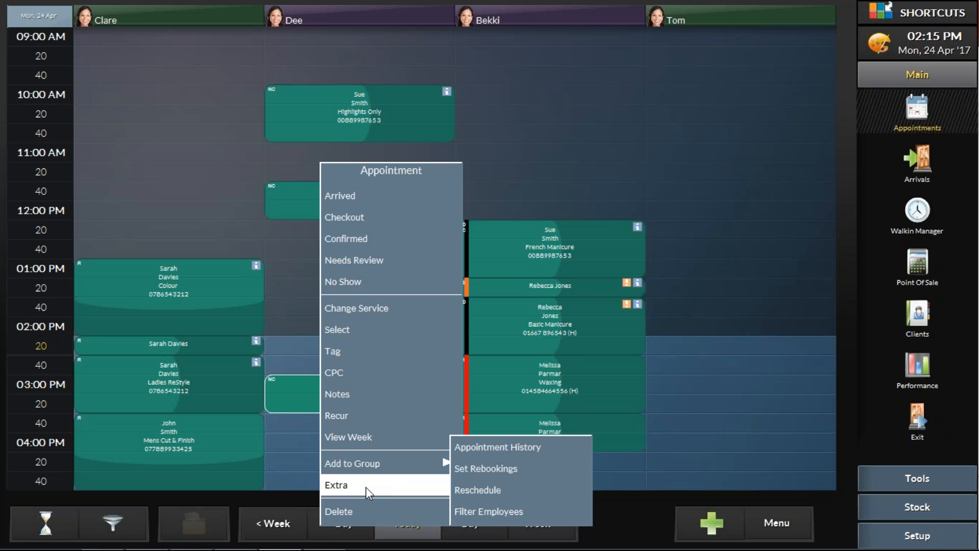
click(569, 458)
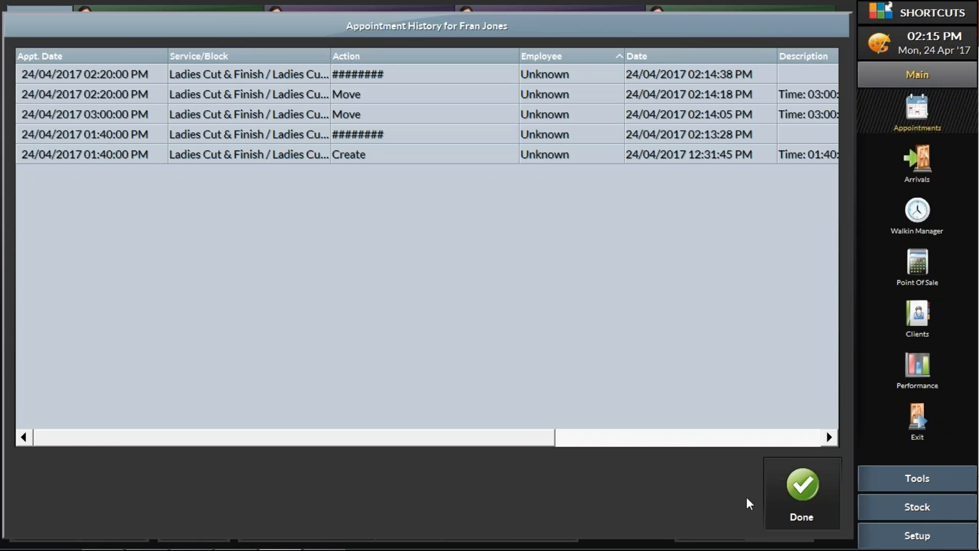
click(801, 489)
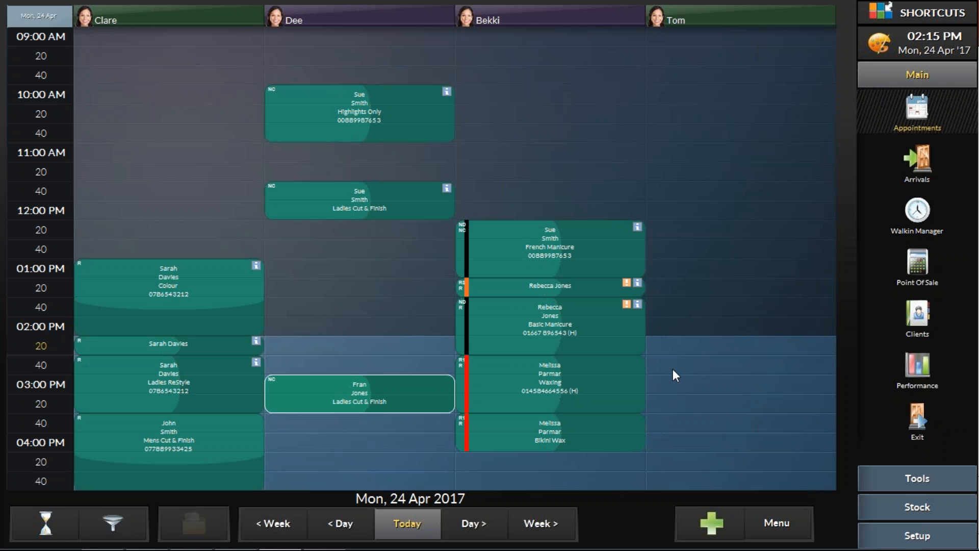
Step: Find a client by last name, view the client's Appointment History, and return to the appointment book
click(915, 318)
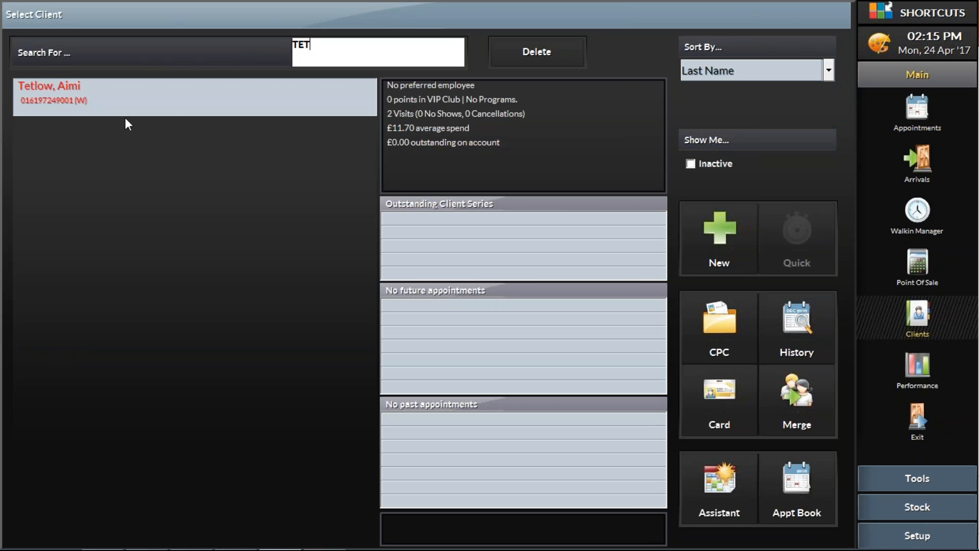
right_click(95, 97)
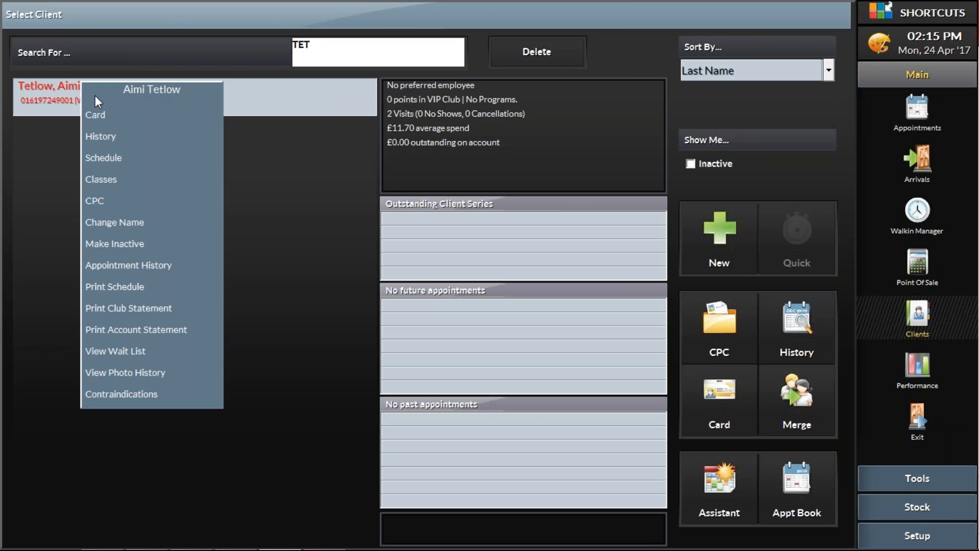
click(127, 270)
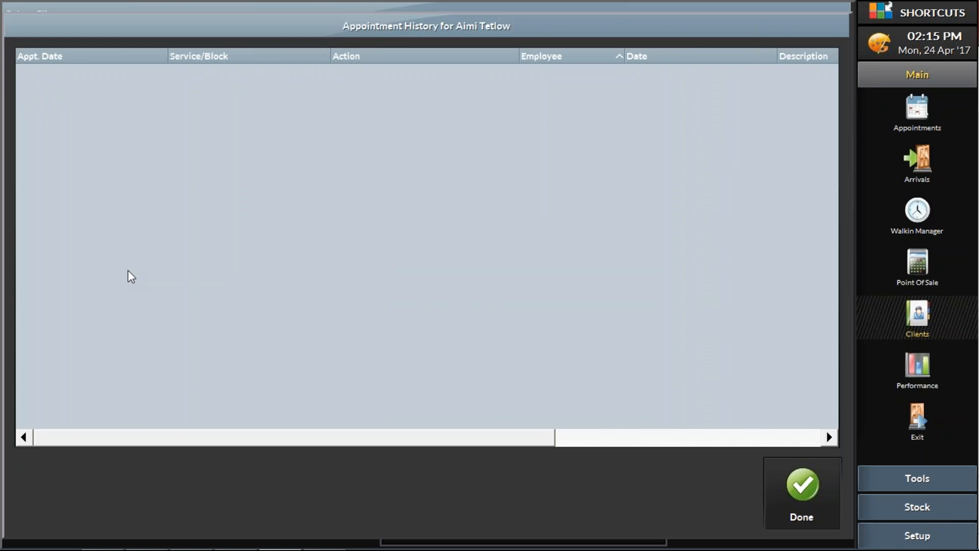
click(802, 496)
right_click(139, 99)
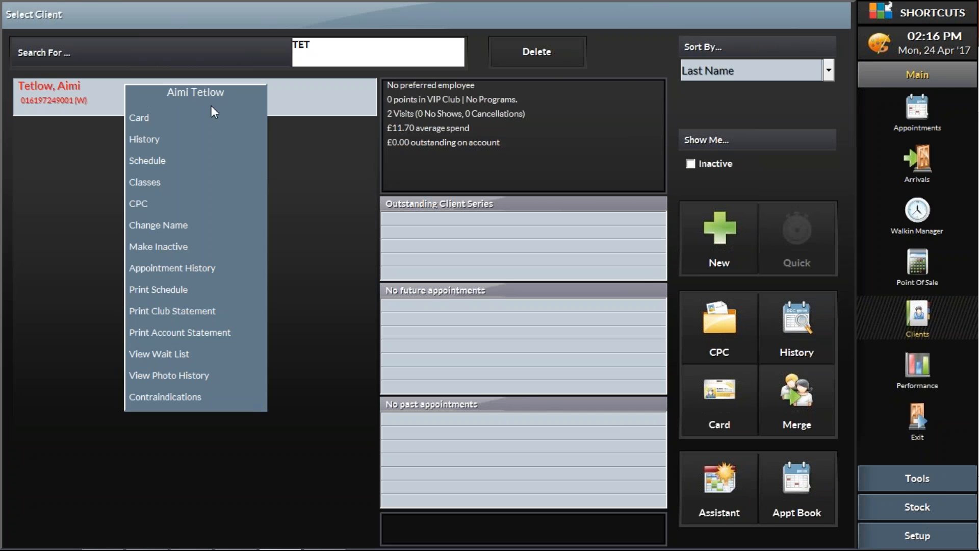
click(922, 115)
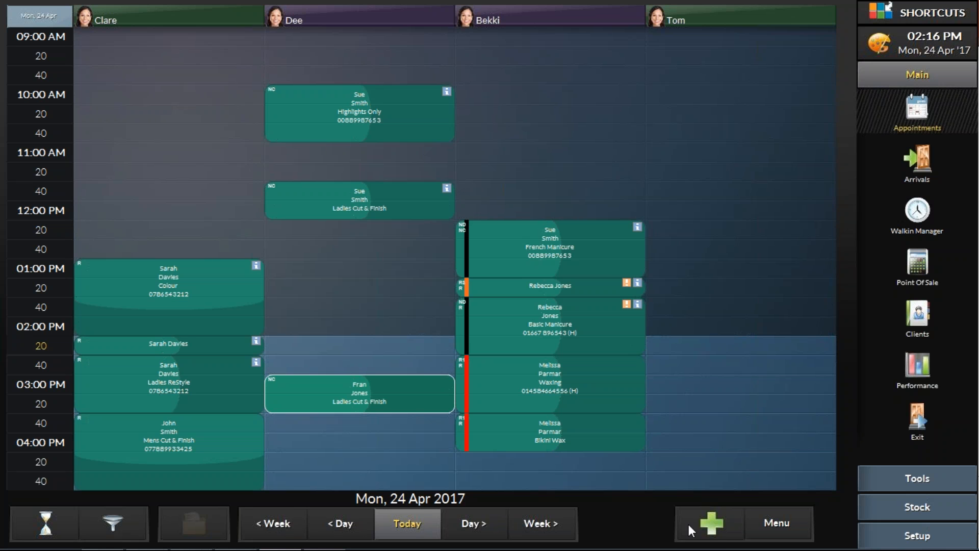
Step: Start a new appointment request limited to today, with a start of 02:00 PM and a finish of 04:00 PM
click(705, 526)
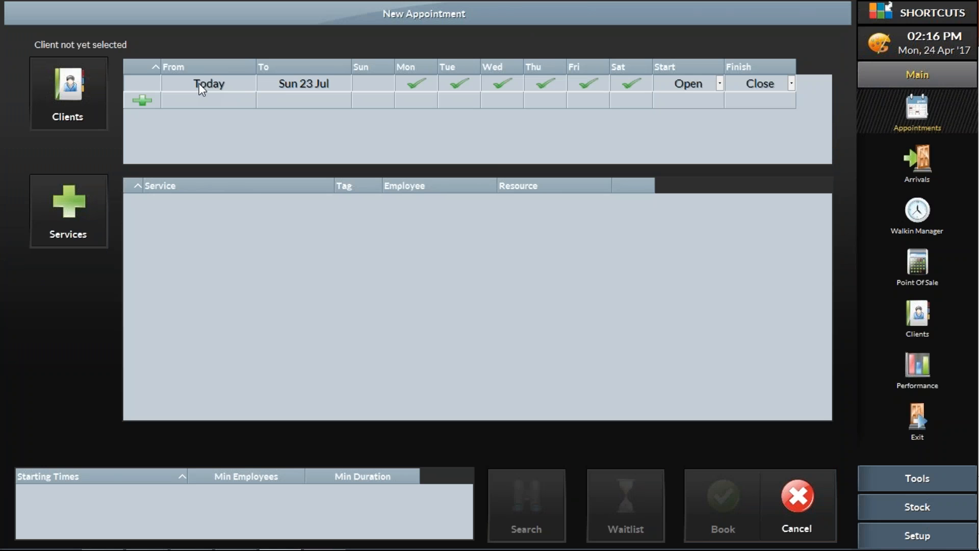
click(308, 85)
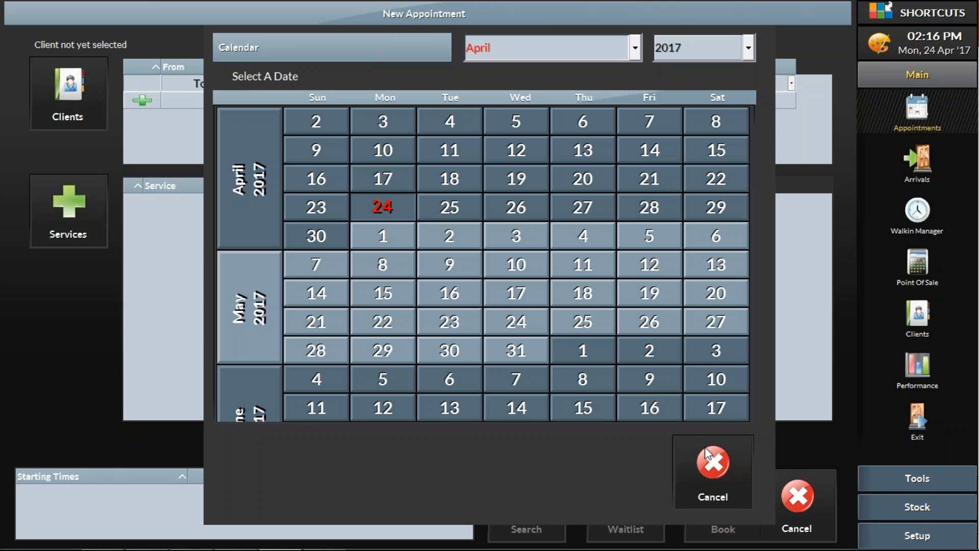
click(696, 482)
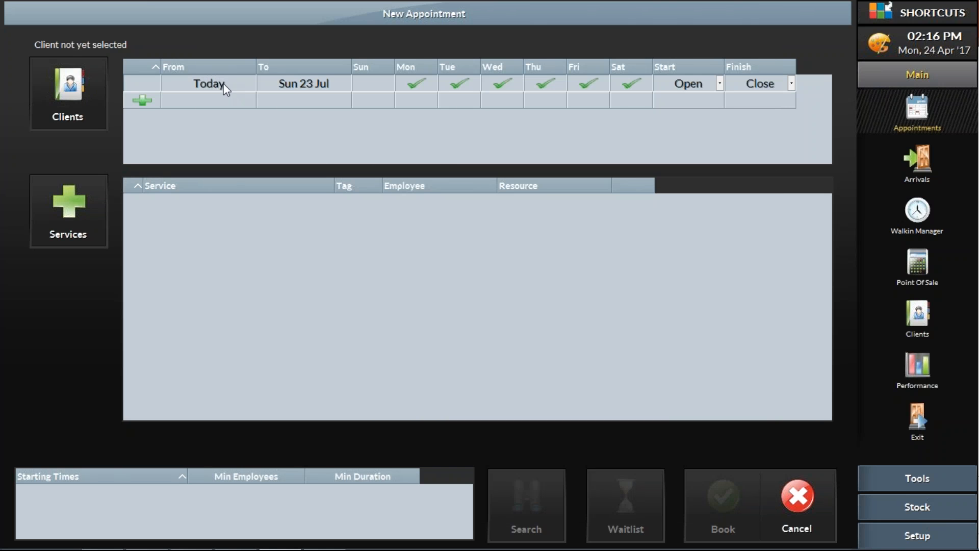
click(297, 87)
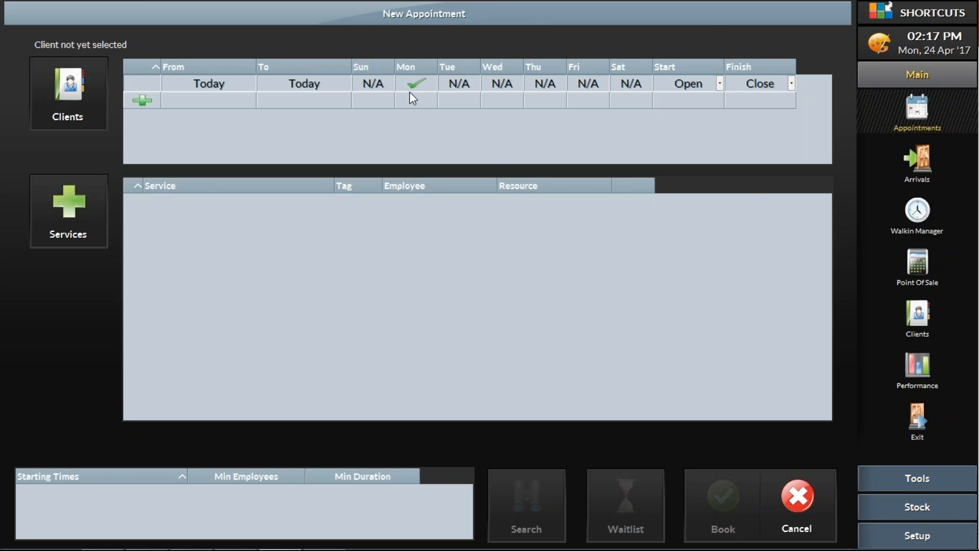
click(710, 81)
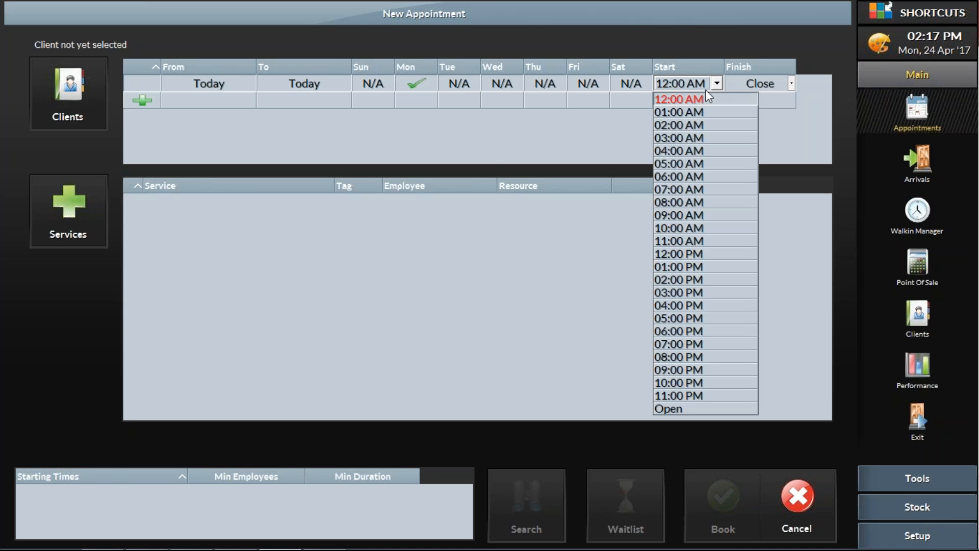
click(683, 279)
click(788, 87)
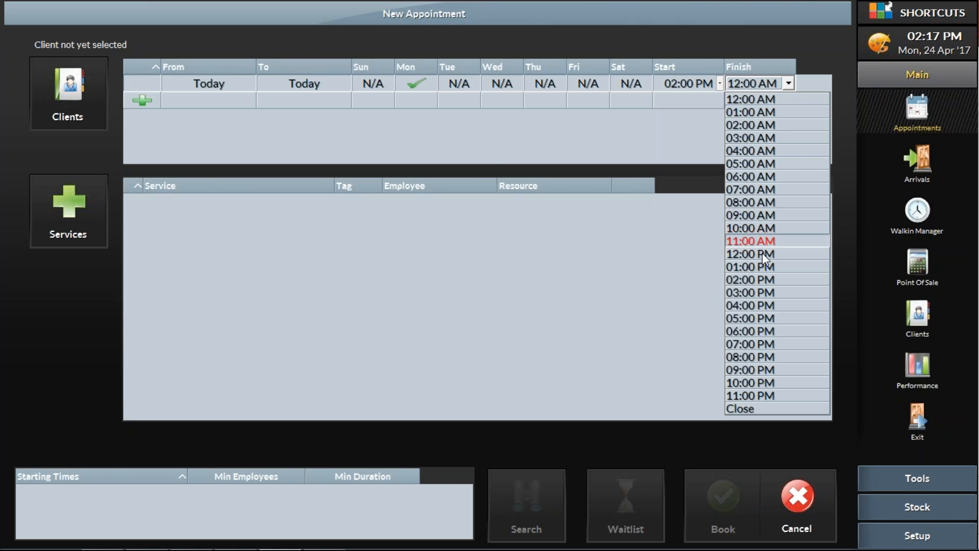
click(760, 305)
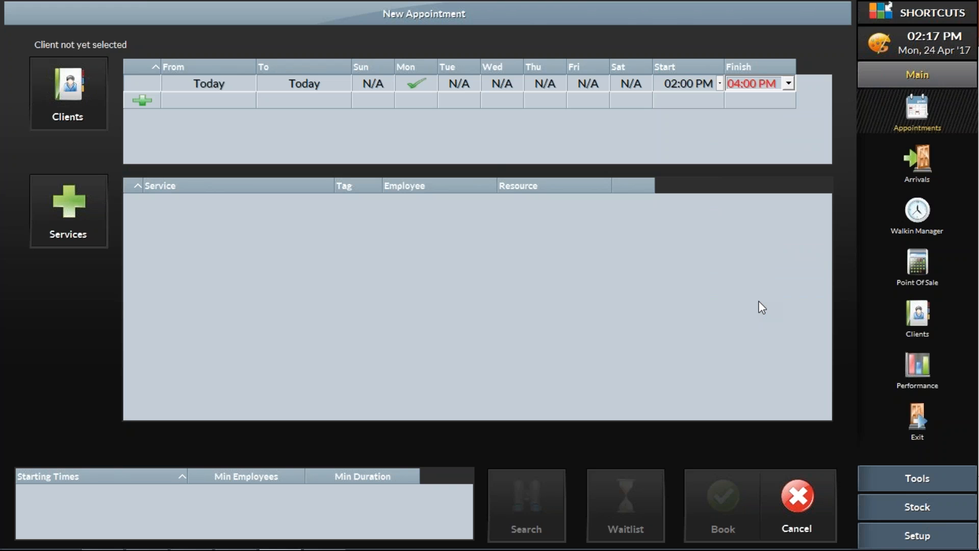
Step: Find the client by last name and assign the client to the new appointment
click(82, 94)
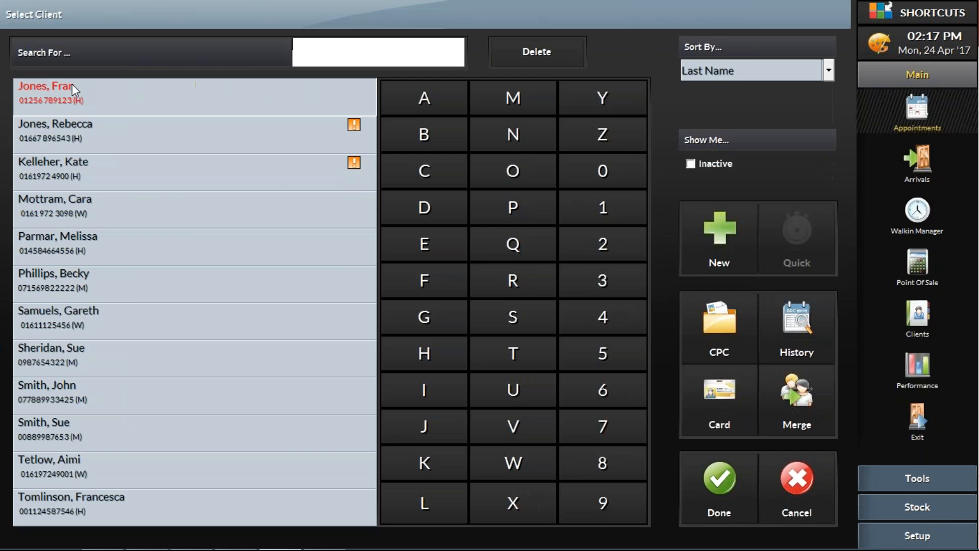
text(TET)
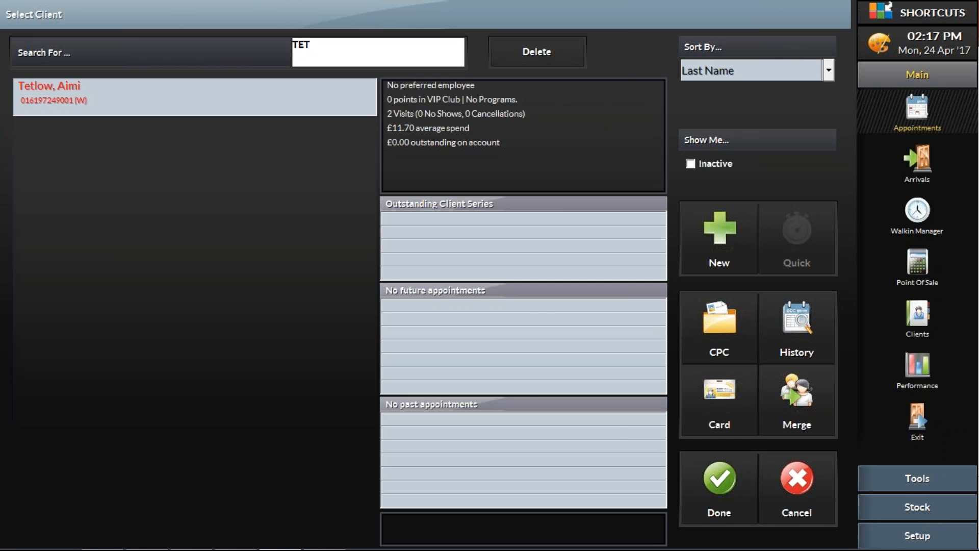
click(712, 503)
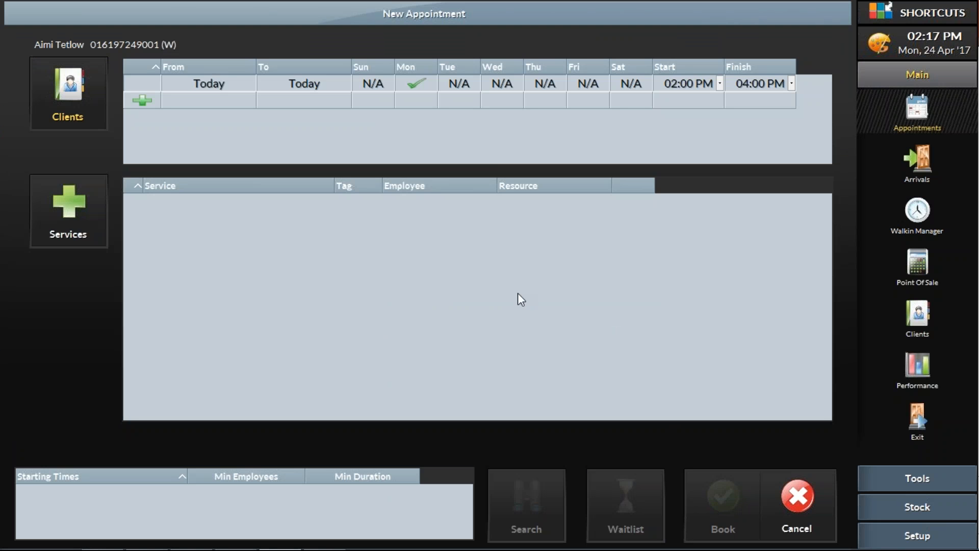
click(69, 205)
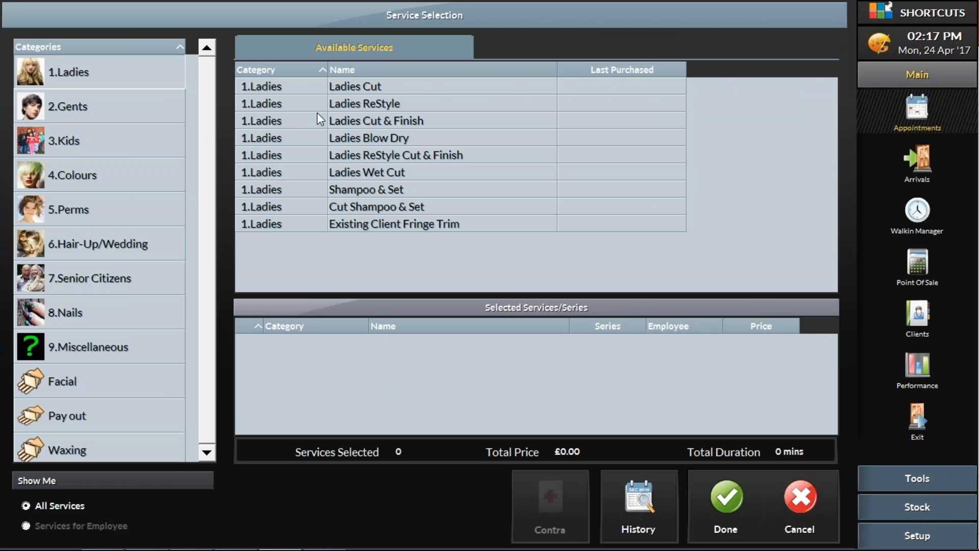
double_click(393, 84)
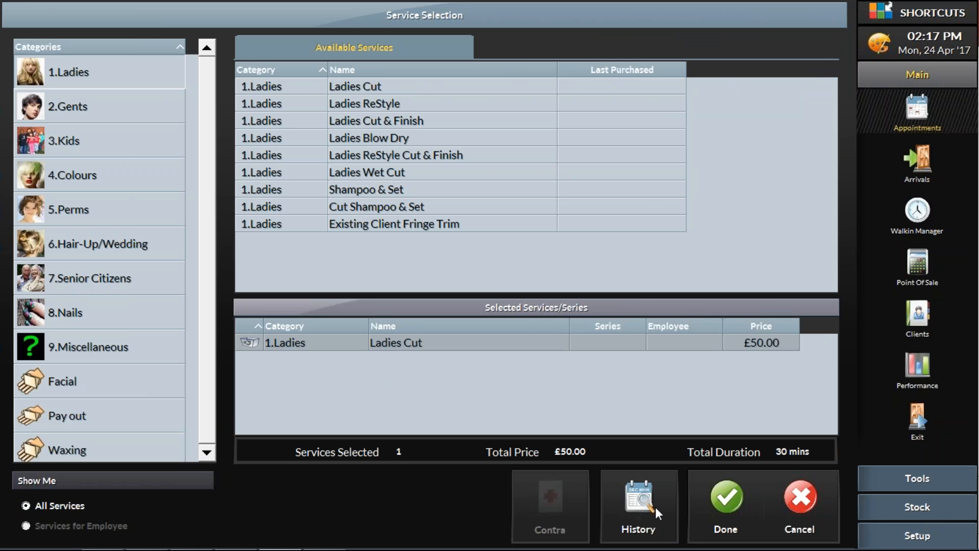
click(717, 494)
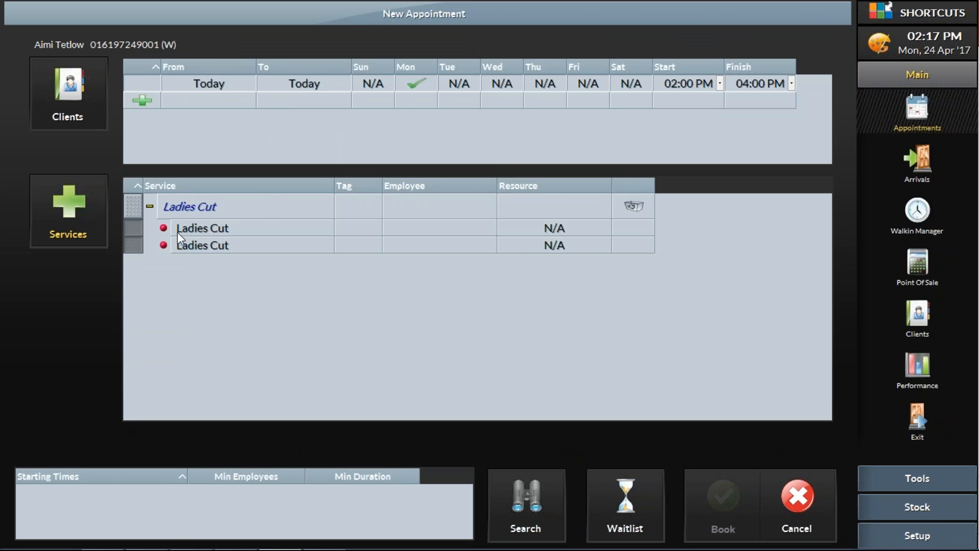
click(635, 207)
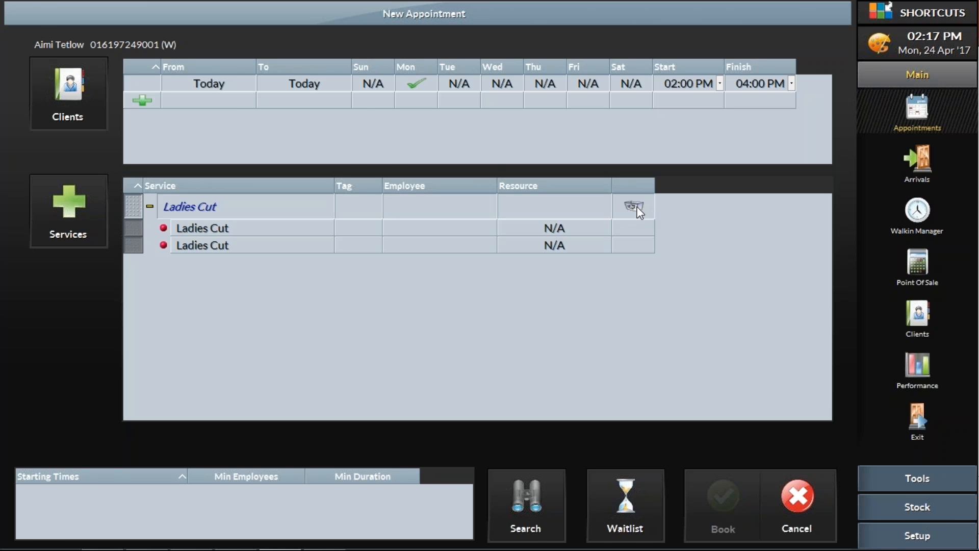
Step: Add the Ladies Cut & Finish service and assign the Owner-level employee to it
click(76, 206)
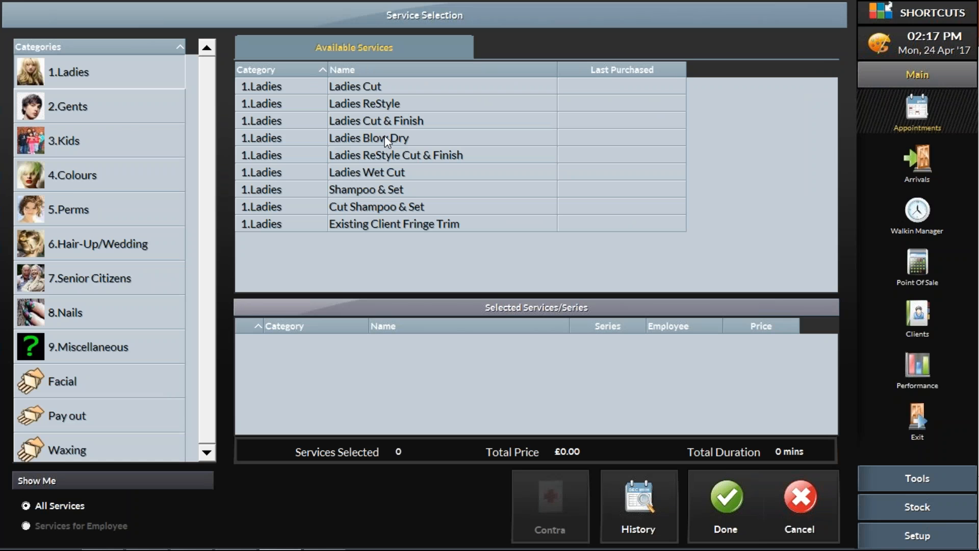
double_click(412, 122)
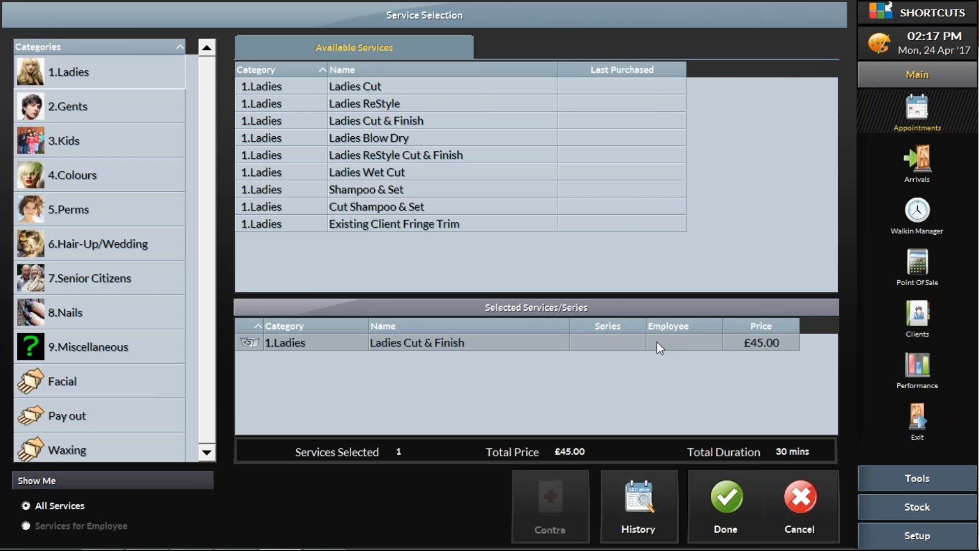
click(733, 510)
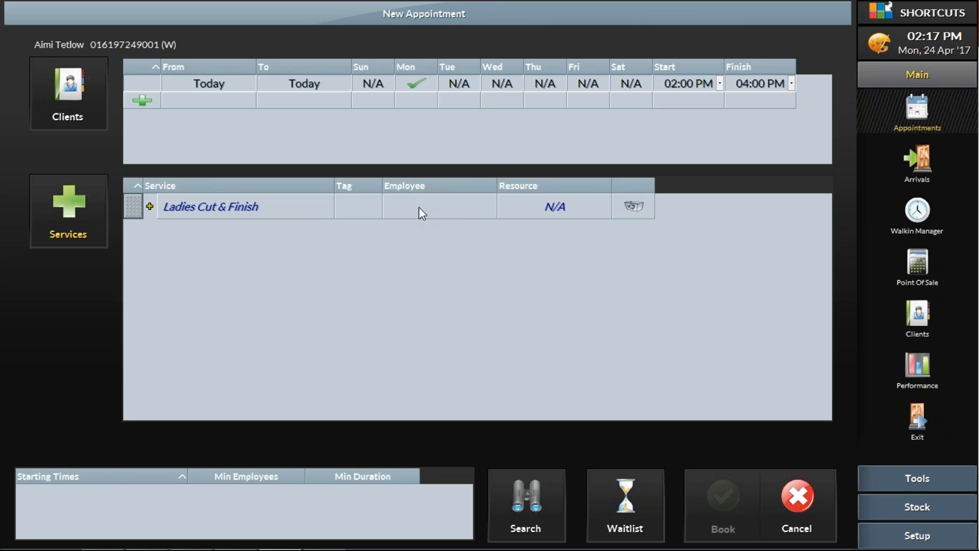
click(442, 204)
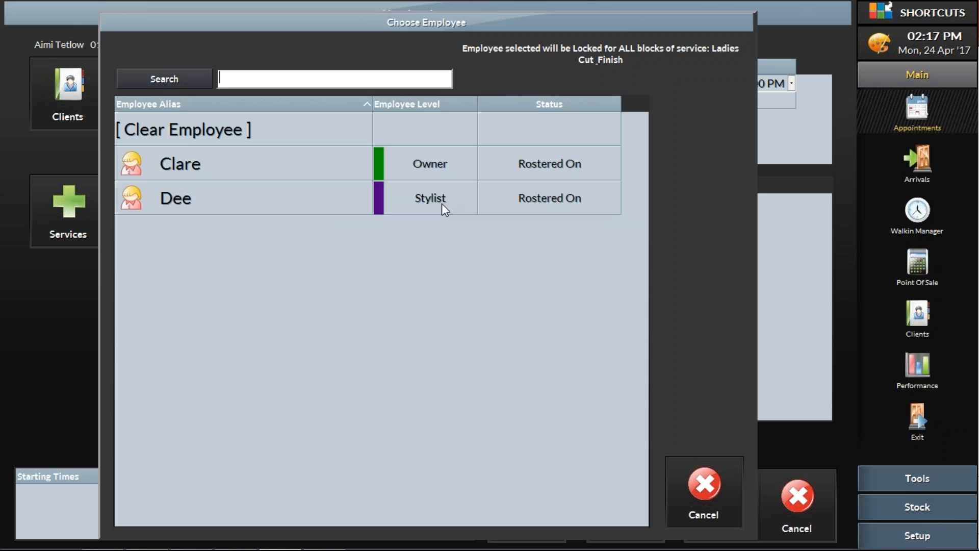
click(179, 165)
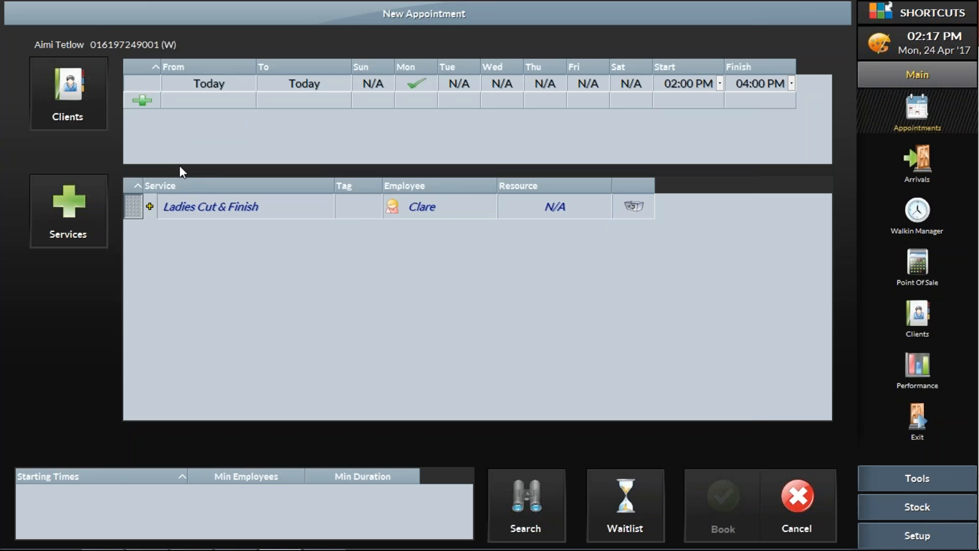
Step: Search for available times, add the client to the wait list and decline another search
click(537, 490)
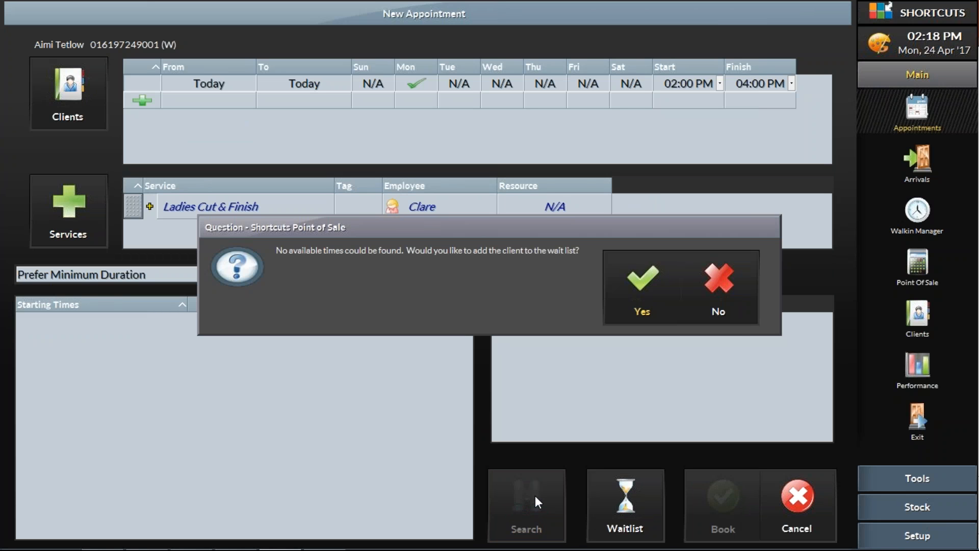
click(635, 280)
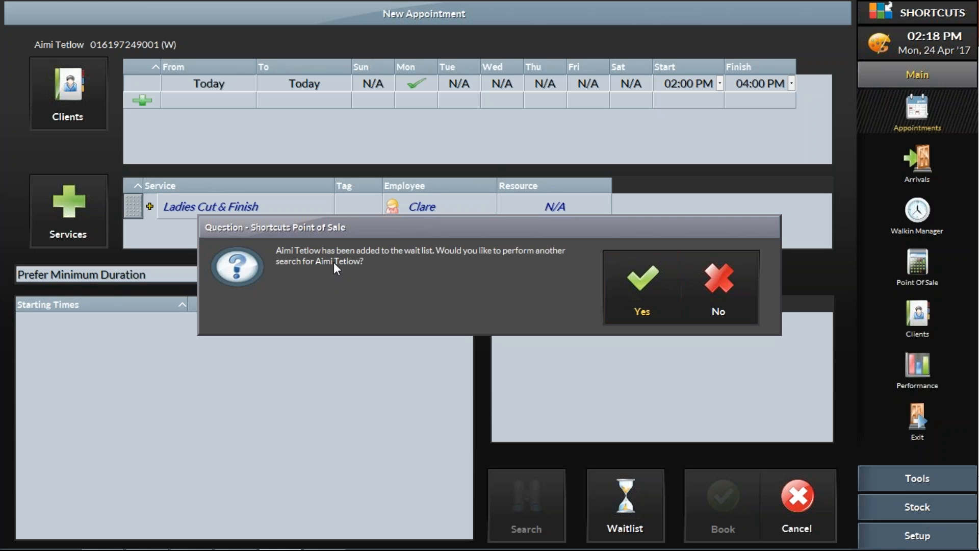
click(724, 287)
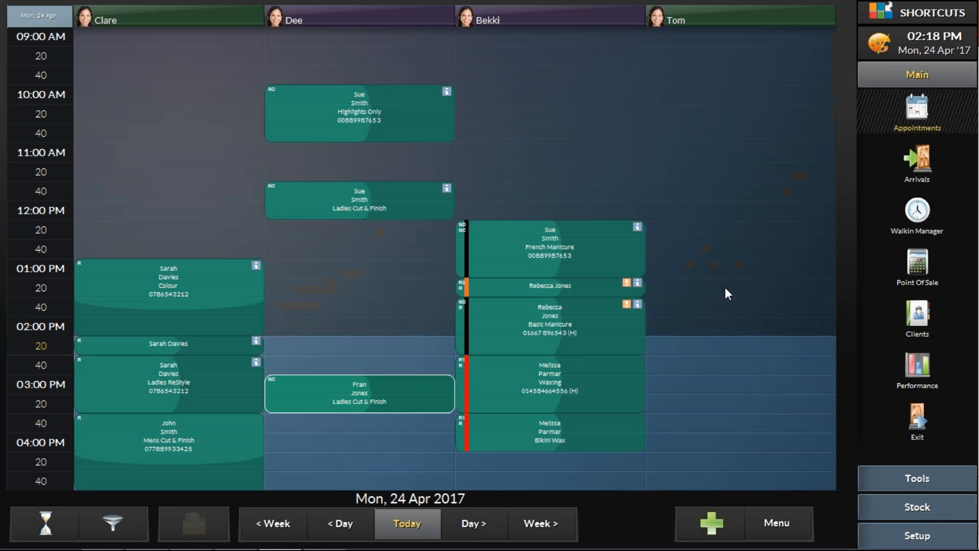
right_click(148, 439)
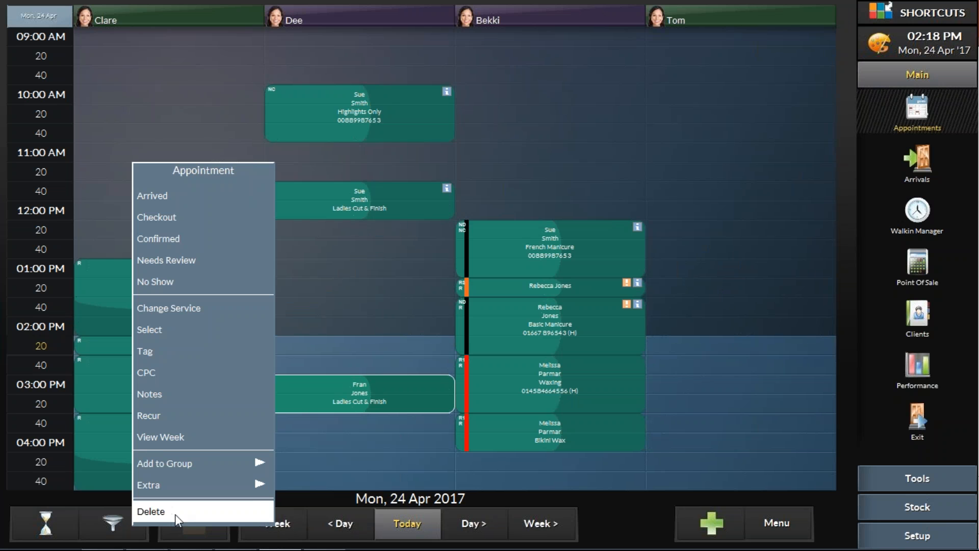
mouse_move(227, 490)
click(454, 500)
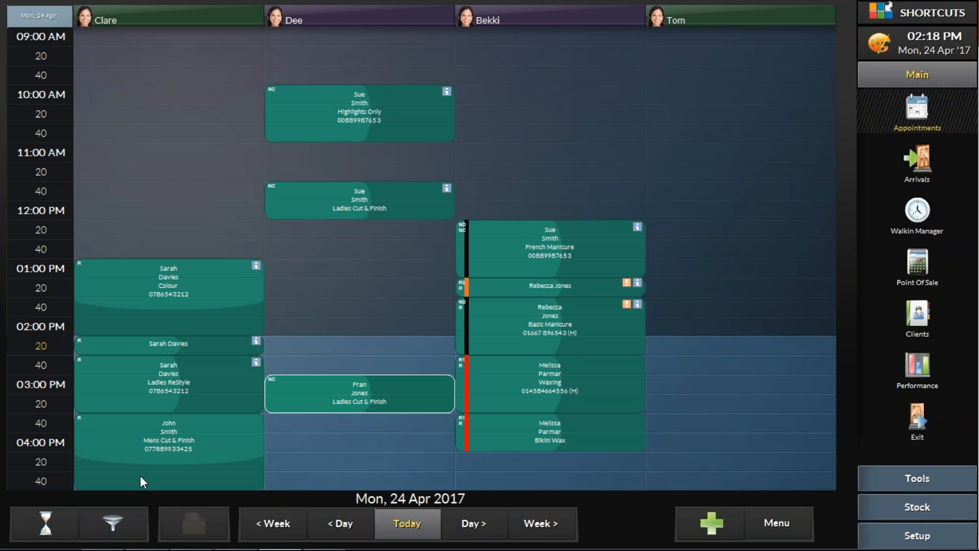
Step: Move the 03:40 PM Mens Cut & Finish to the second employee and shorten the first employee's 02:40 PM Ladies ReStyle to 20 minutes
drag(173, 440, 360, 440)
drag(226, 402, 237, 364)
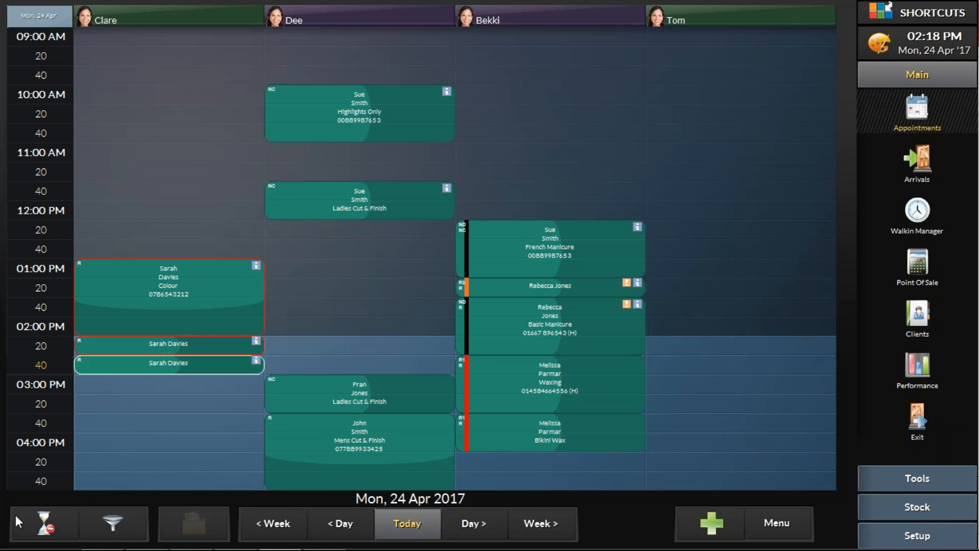
Step: Open all wait list requests for Mon 24 Apr 2017 and schedule the bookable Ladies Cut & Finish request
click(46, 522)
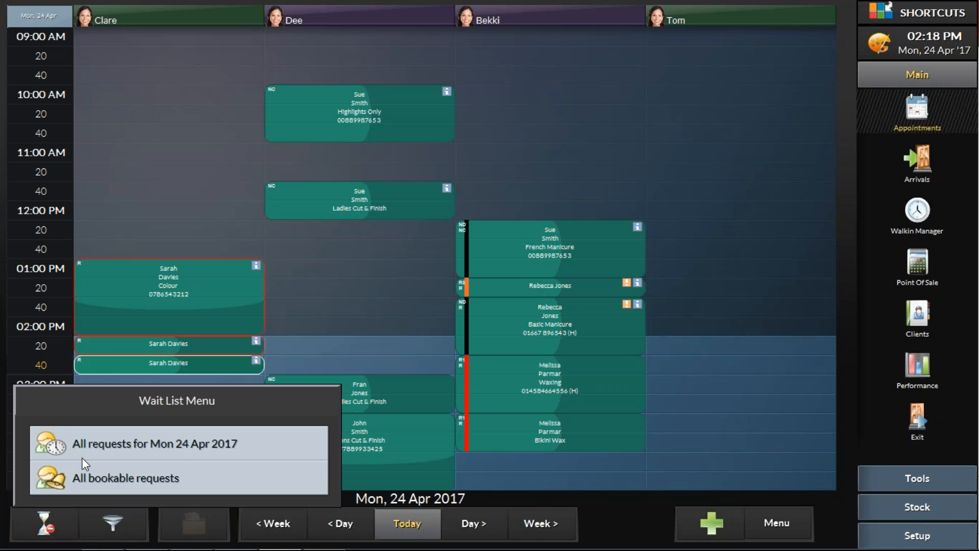
click(137, 449)
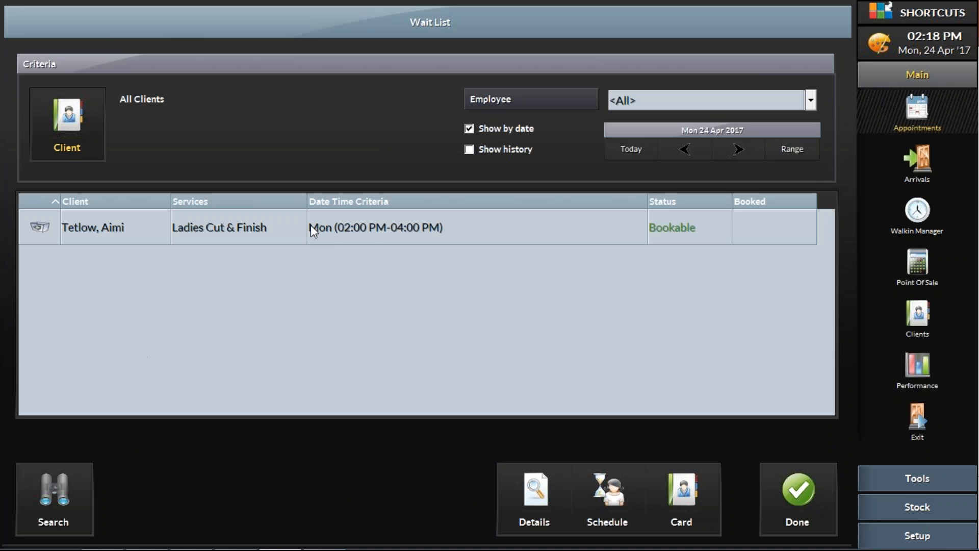
click(597, 231)
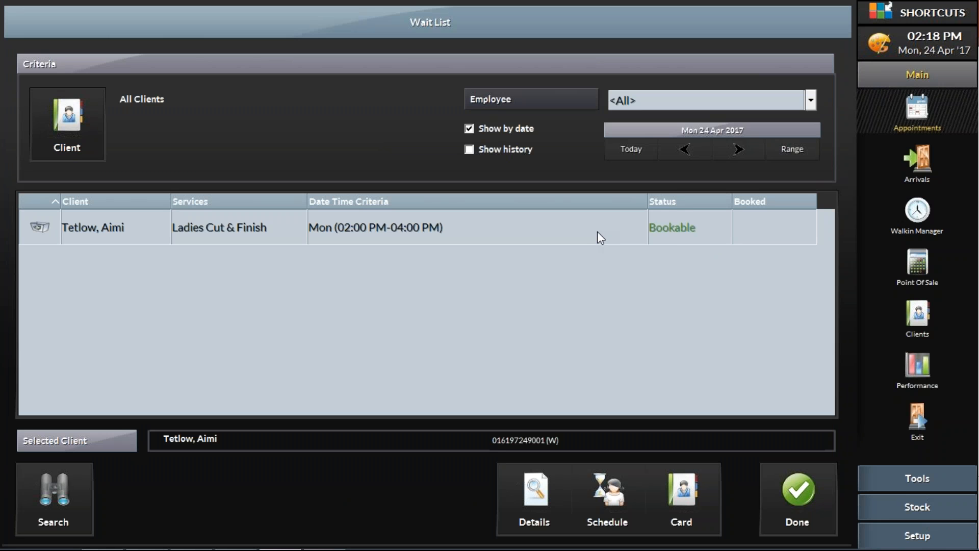
click(594, 492)
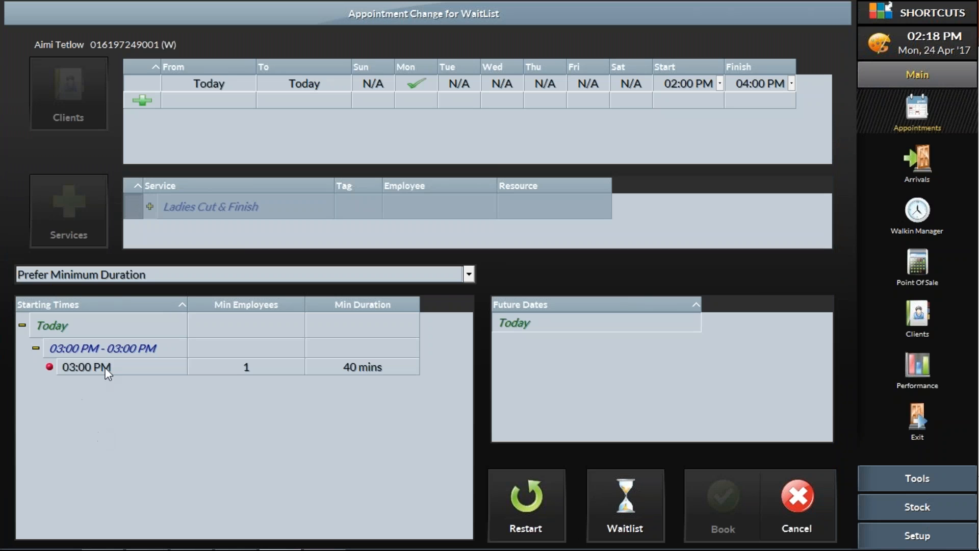
Step: Book the wait-listed Ladies Cut & Finish at 03:00 PM today with the Request Client tag
click(87, 367)
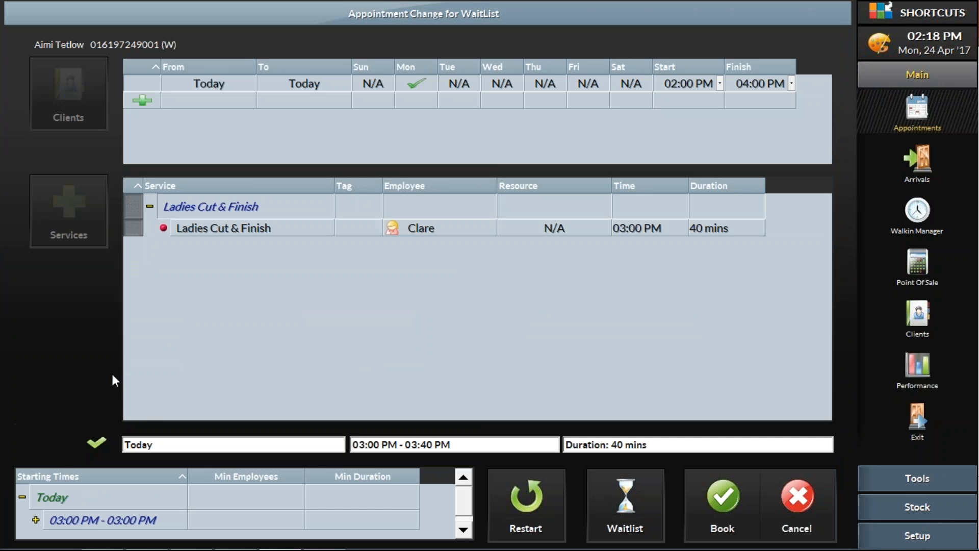
click(730, 511)
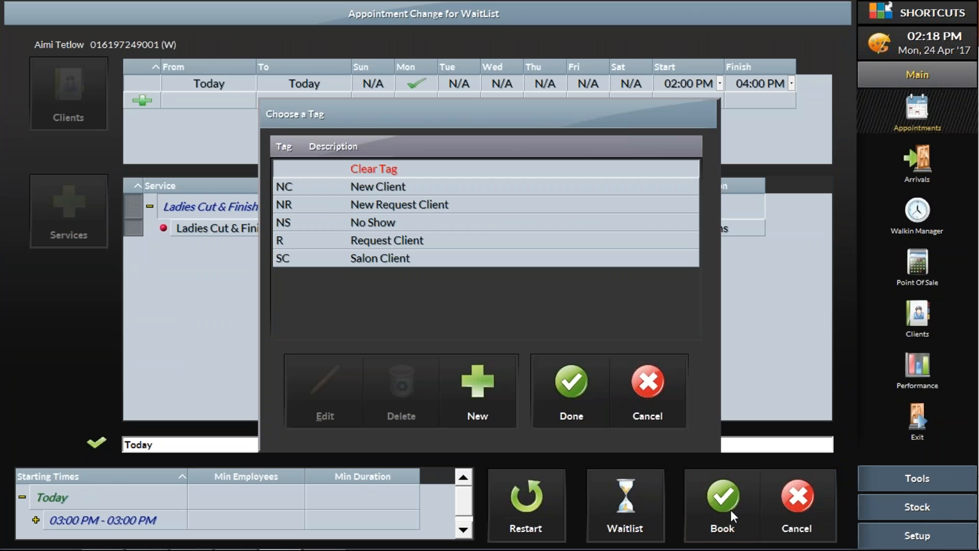
click(421, 243)
click(556, 385)
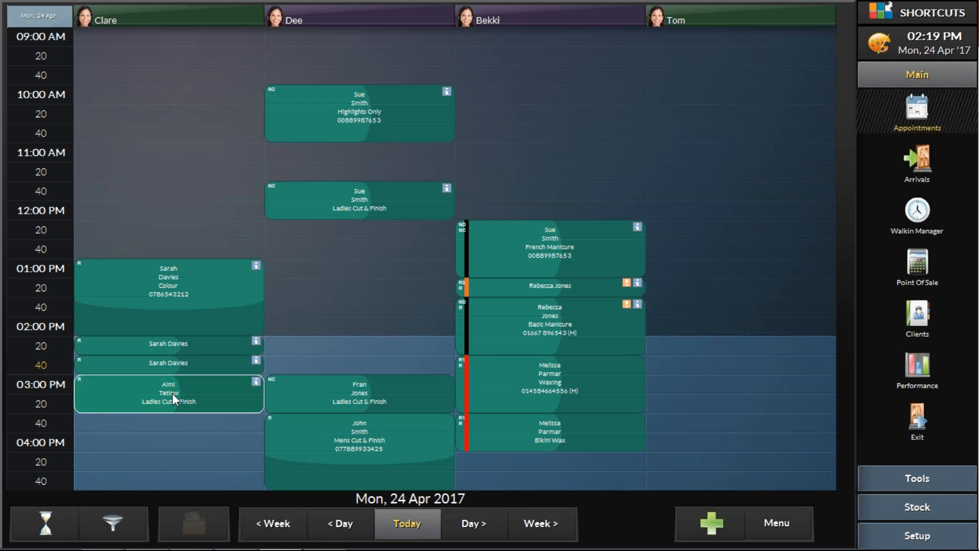
Step: Add the first employee's 01:00 PM Colour client to a new appointment group named Group 1
click(794, 522)
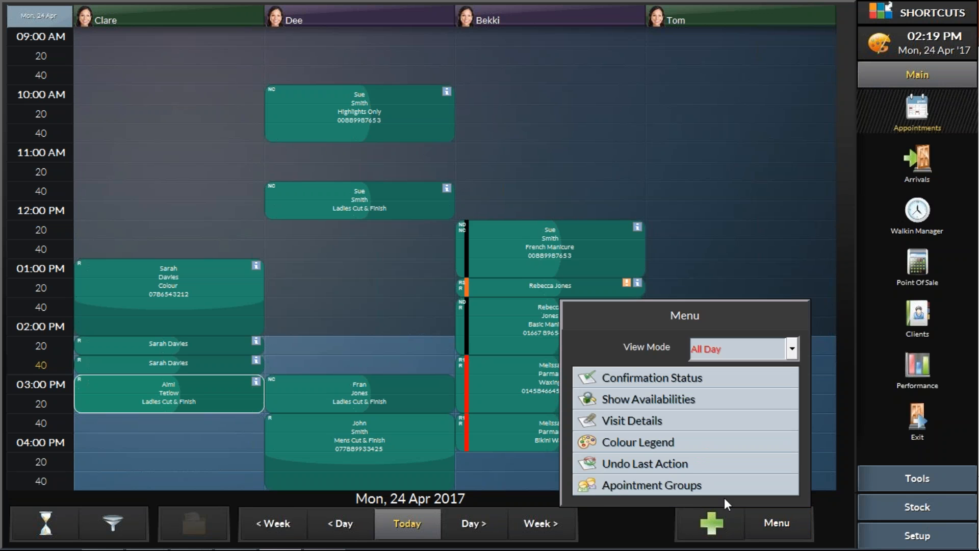
click(615, 525)
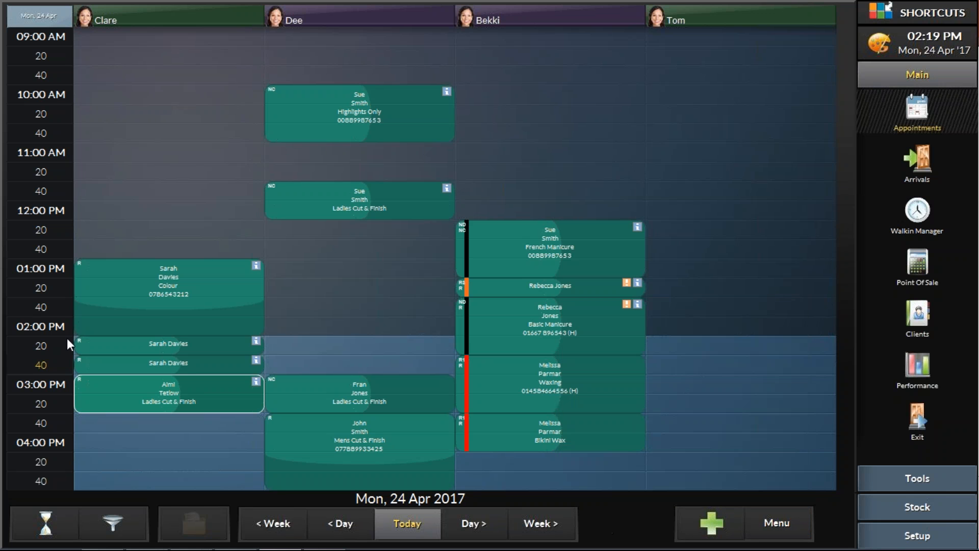
click(159, 280)
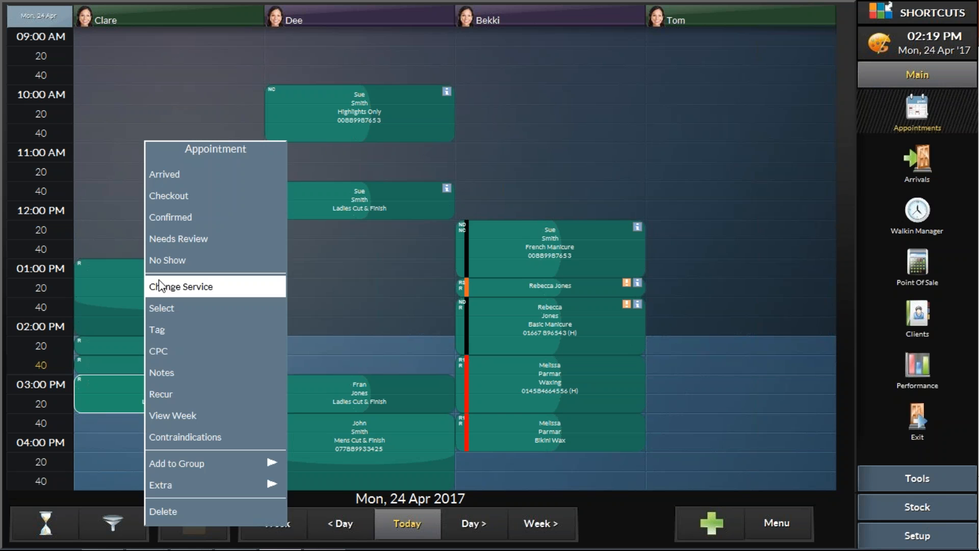
mouse_move(224, 463)
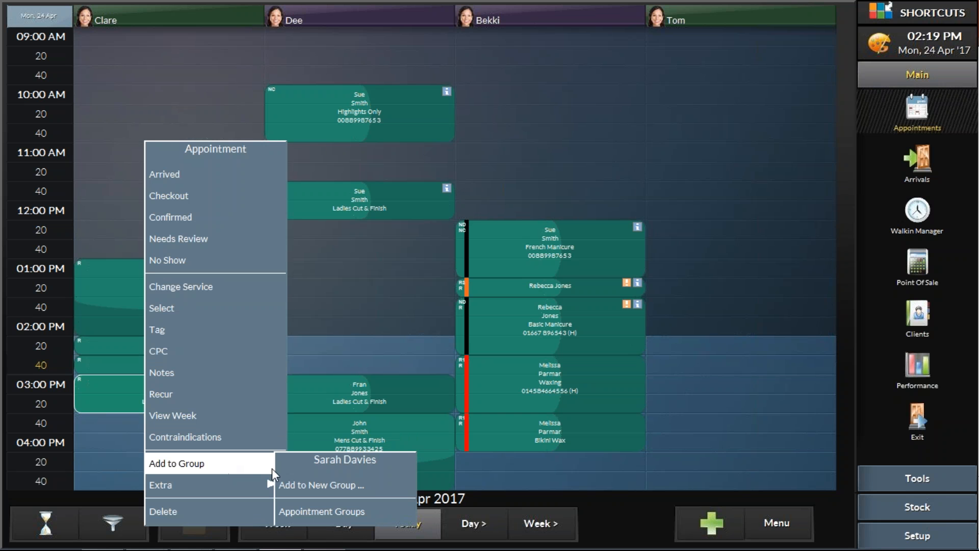
click(337, 486)
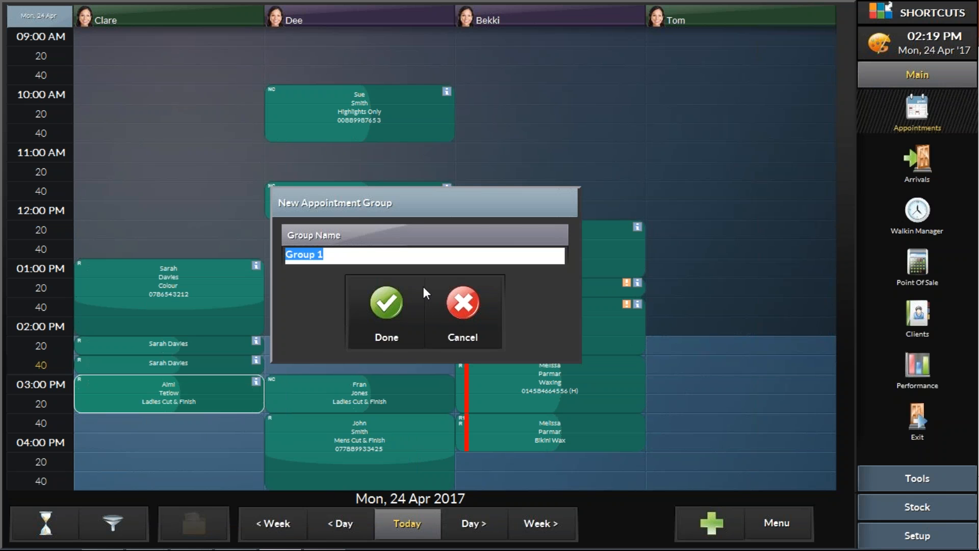
click(402, 303)
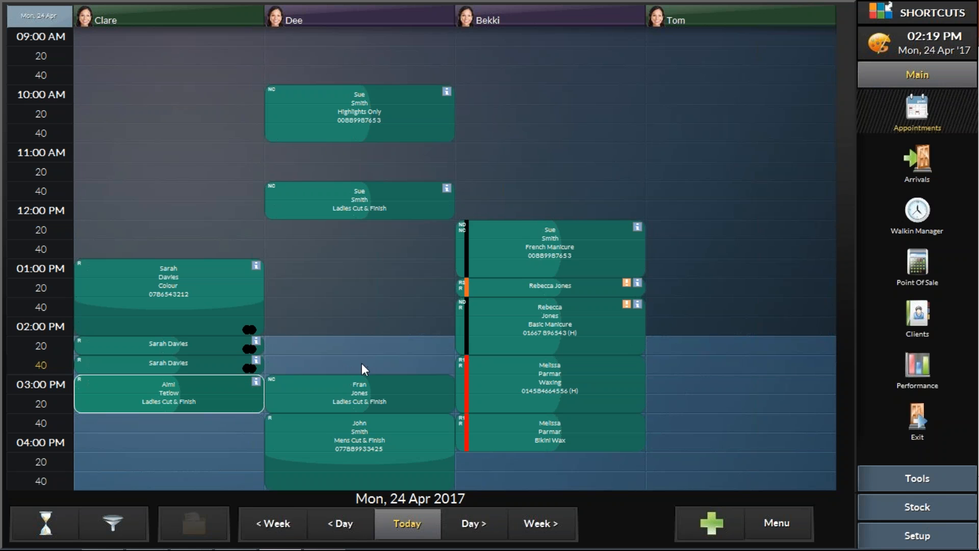
Step: Add the second employee's 03:00 PM Ladies Cut & Finish appointment to Group 1
click(358, 392)
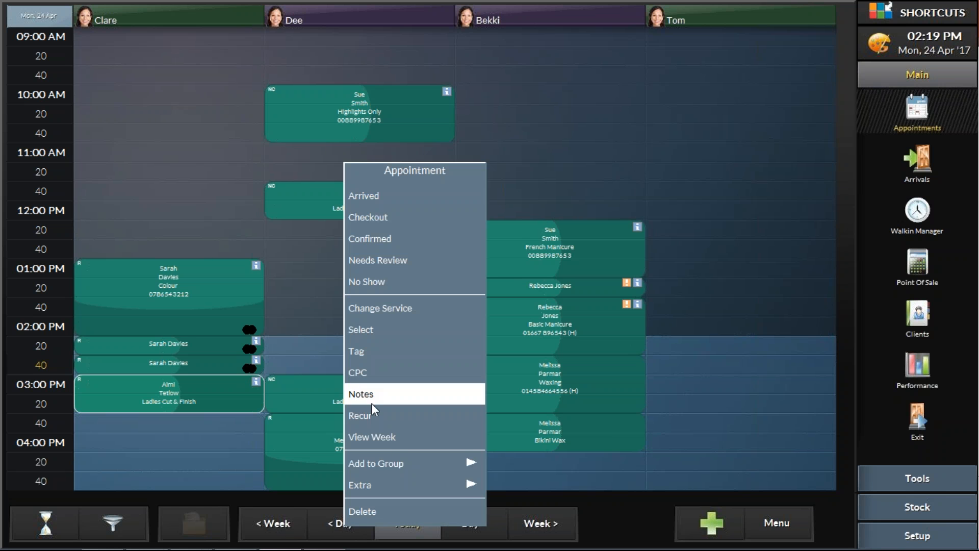
mouse_move(398, 463)
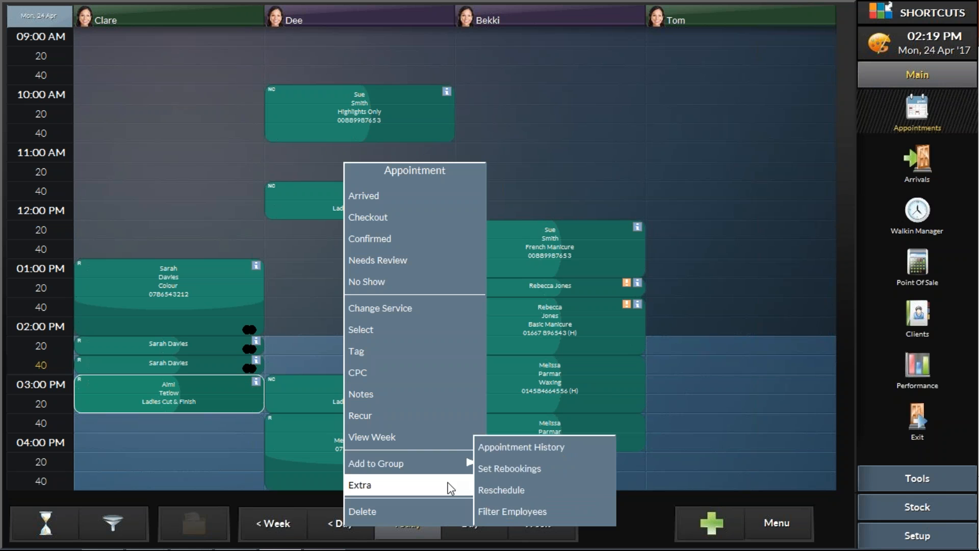
mouse_move(408, 484)
mouse_move(452, 469)
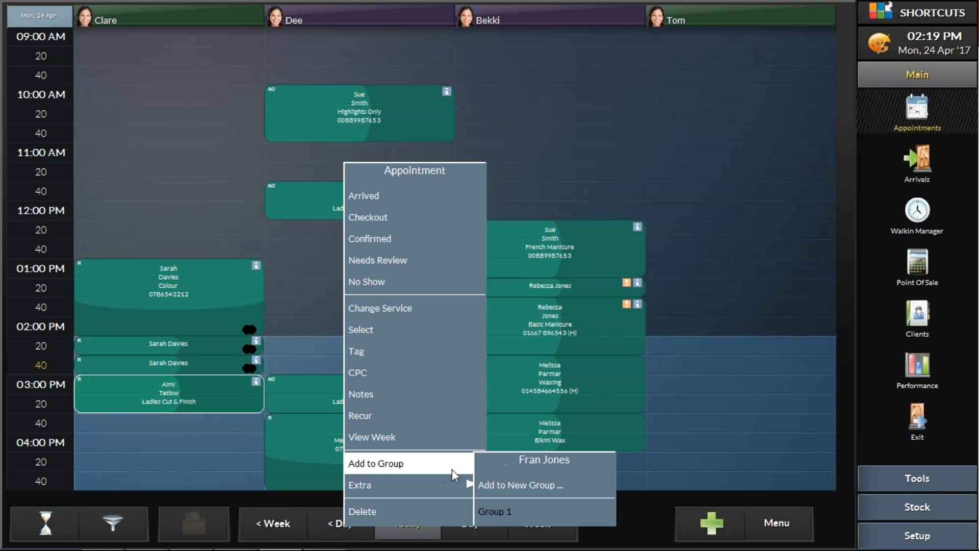
click(503, 515)
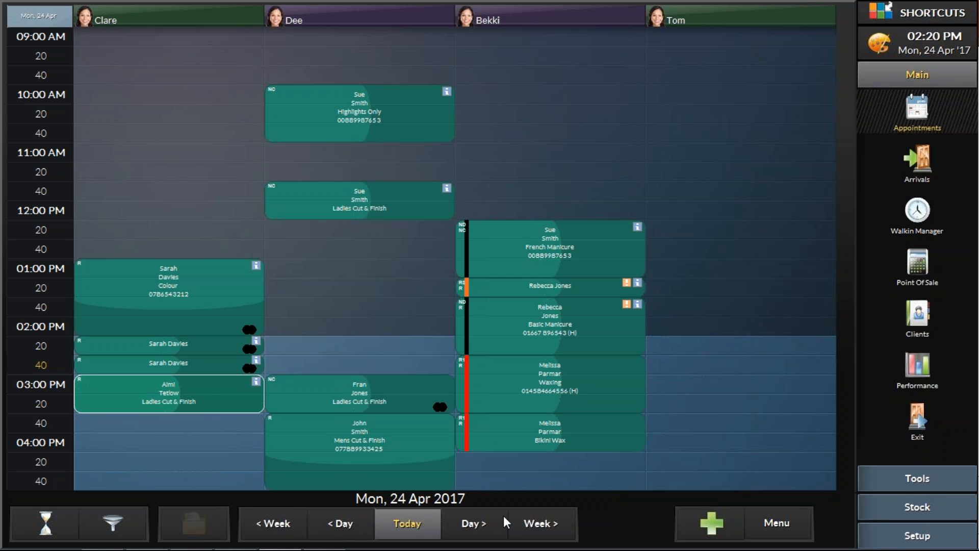
Step: Mark both Group 1 clients as arrived, postponing their missing details
right_click(215, 285)
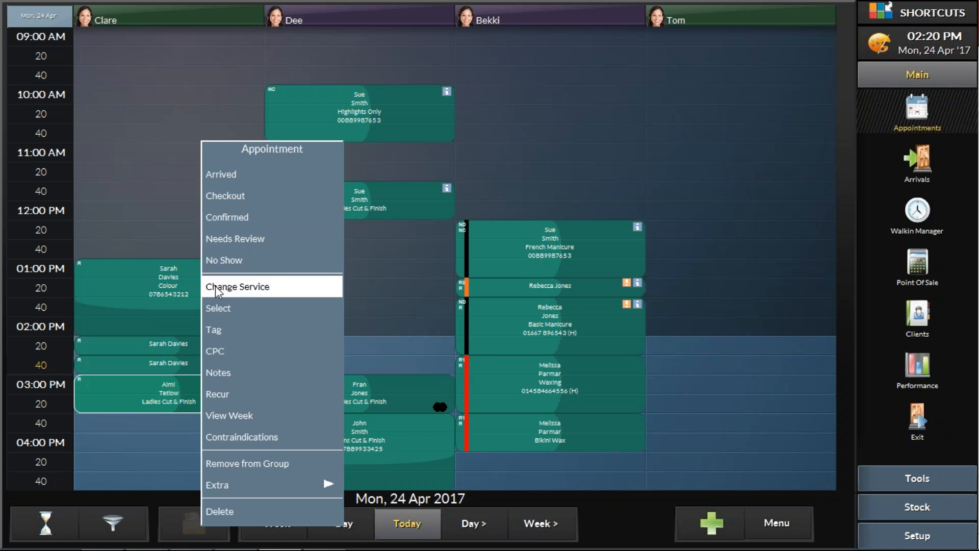
click(249, 173)
click(658, 370)
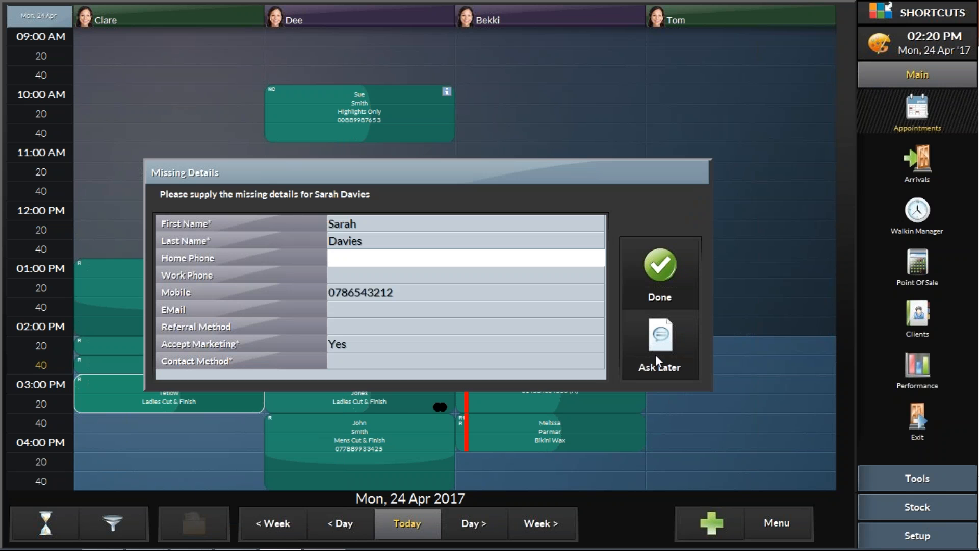
right_click(353, 391)
click(400, 197)
click(674, 349)
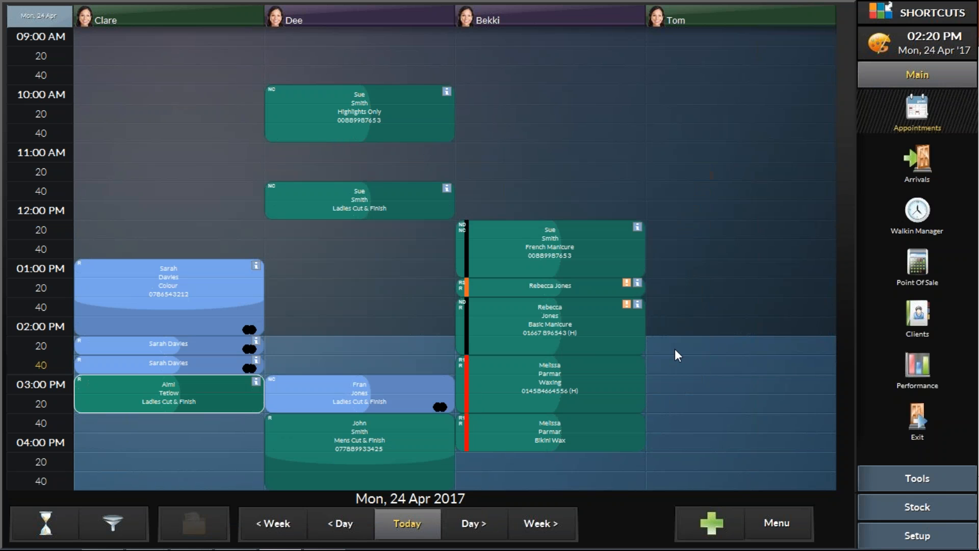
Step: Check out the whole of Group 1 from the 01:00 PM Colour appointment
right_click(192, 291)
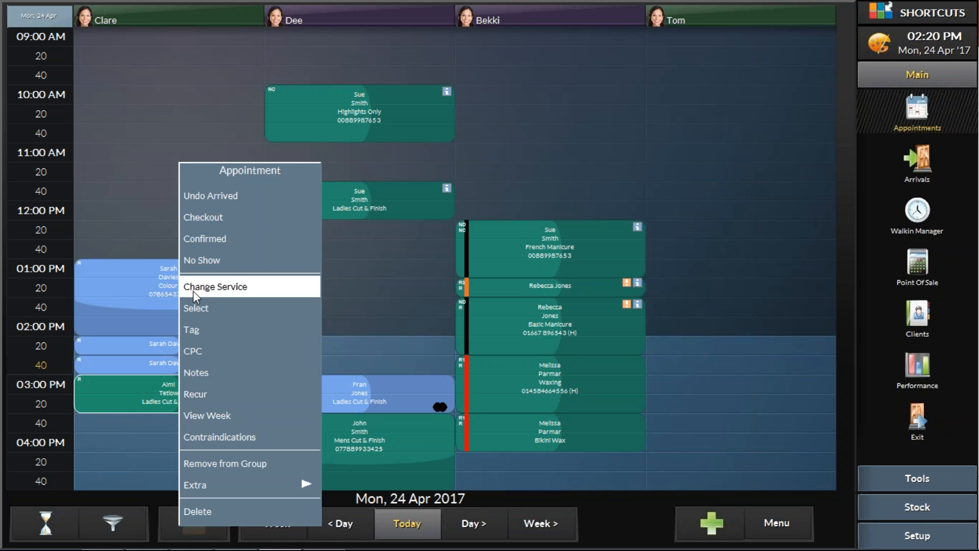
click(218, 220)
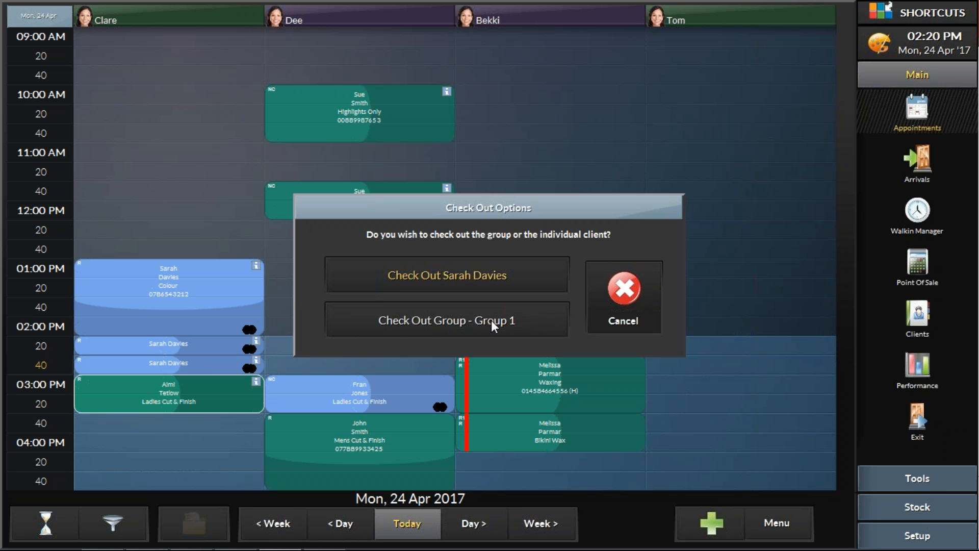
click(452, 317)
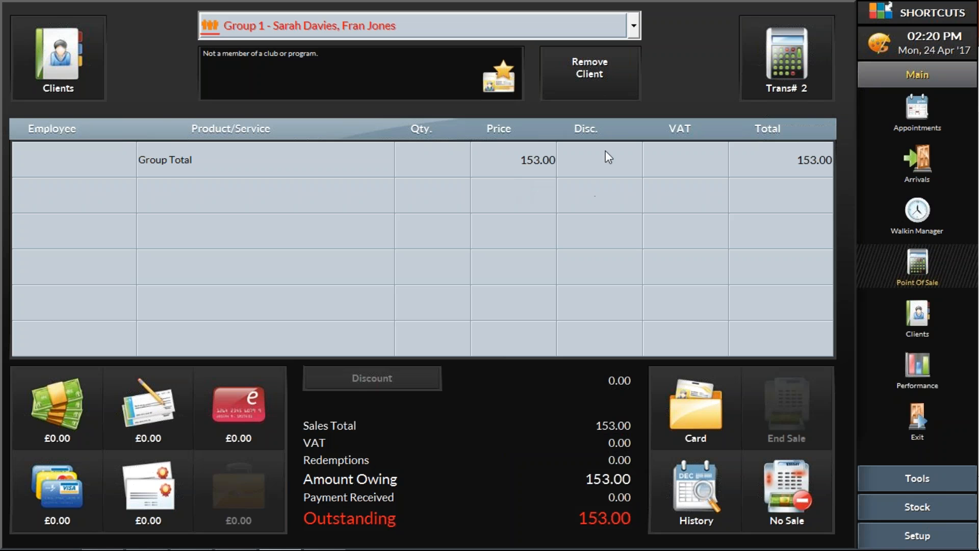
Step: View the Ladies Cut & Finish client's individual bill within Group 1, postpone the missing details and return to the group bill
click(636, 27)
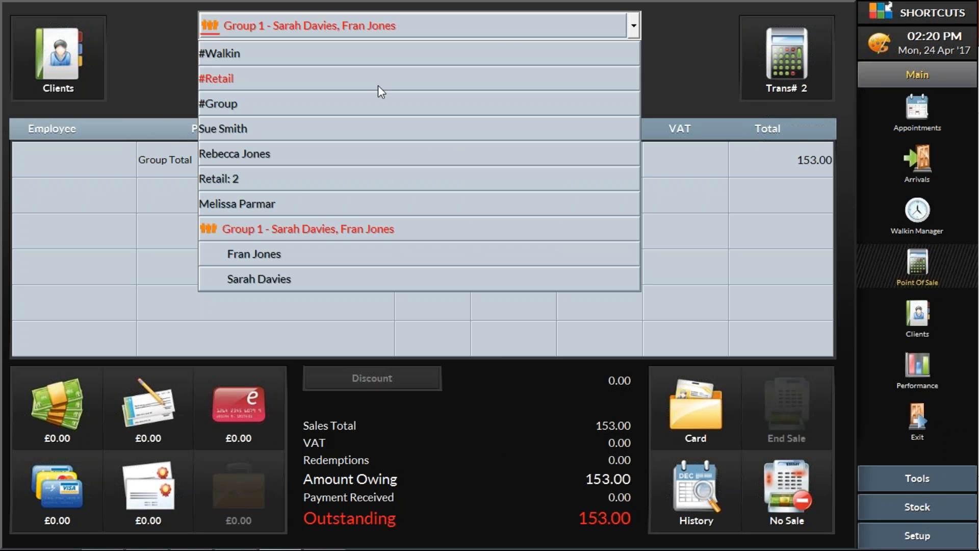
click(264, 254)
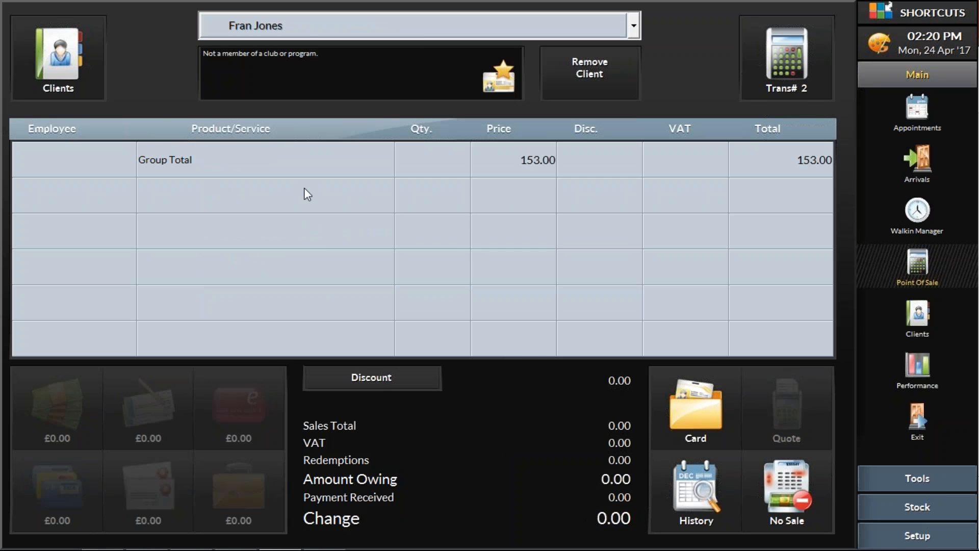
click(558, 199)
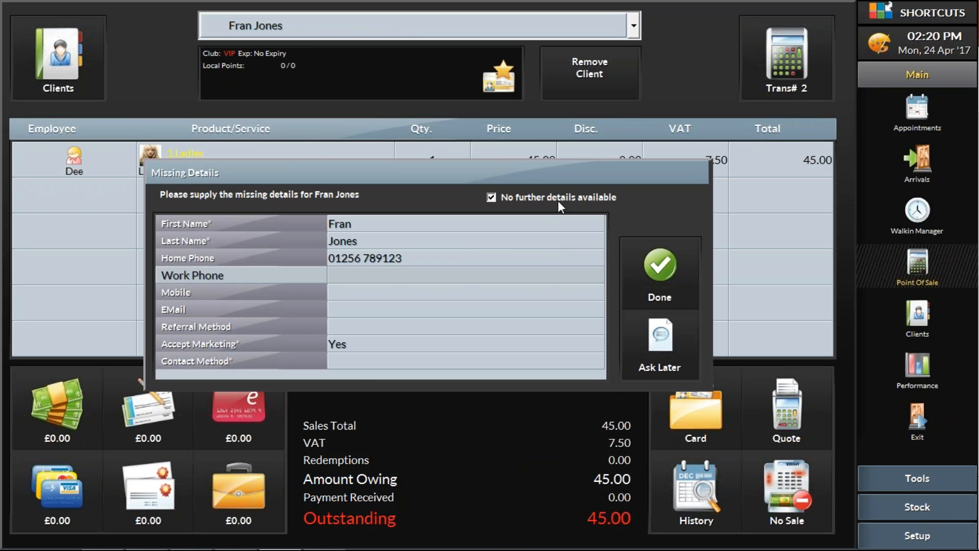
click(674, 364)
click(397, 30)
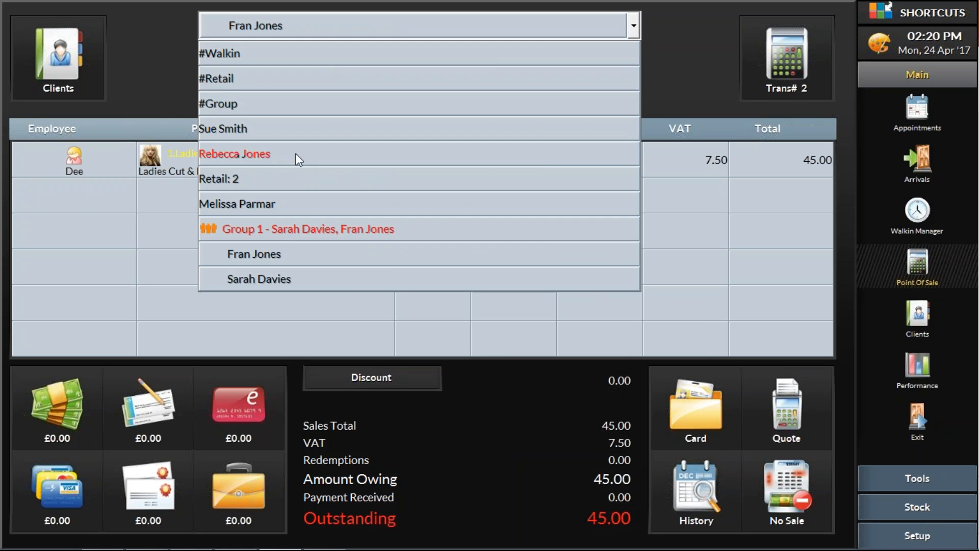
click(286, 227)
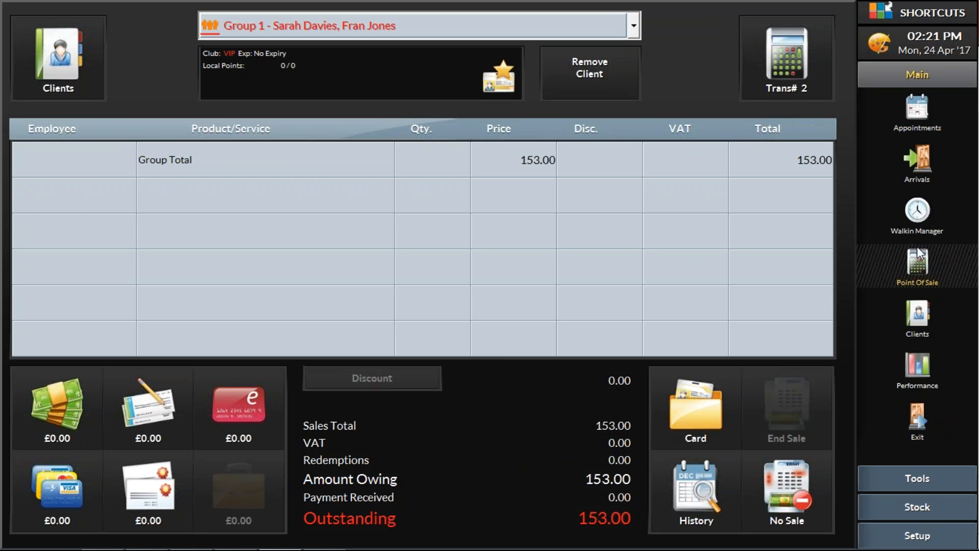
Step: Create a point-of-sale group from the first and last clients in the Group Details list
click(637, 28)
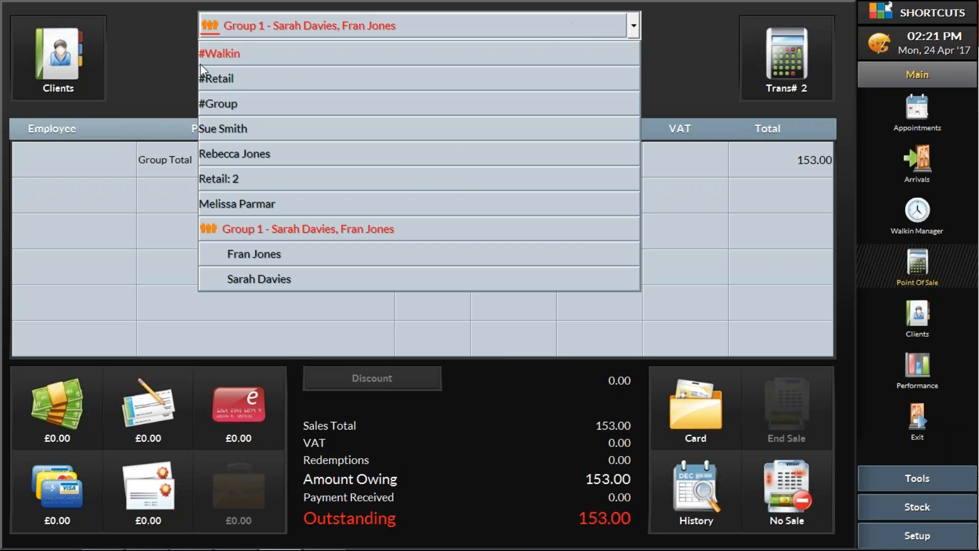
click(220, 104)
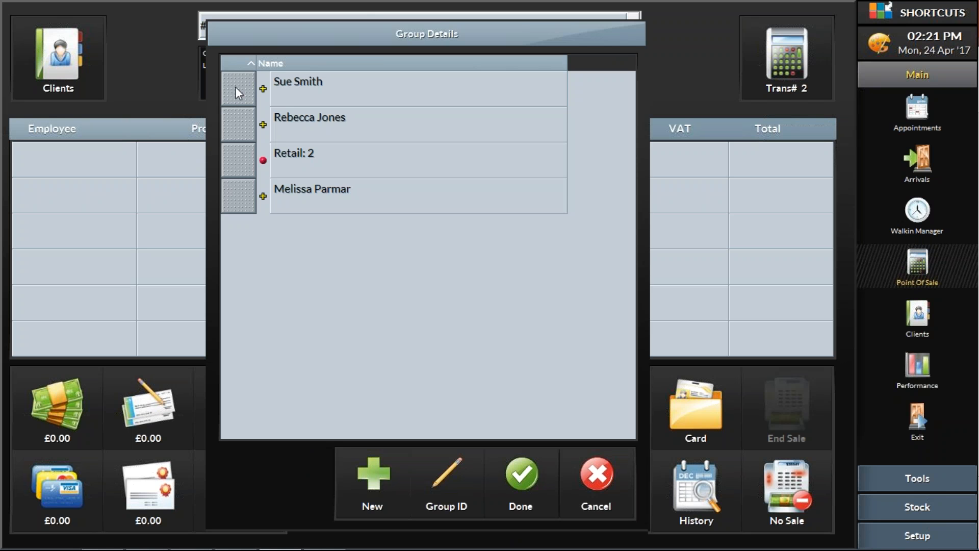
click(234, 86)
click(232, 195)
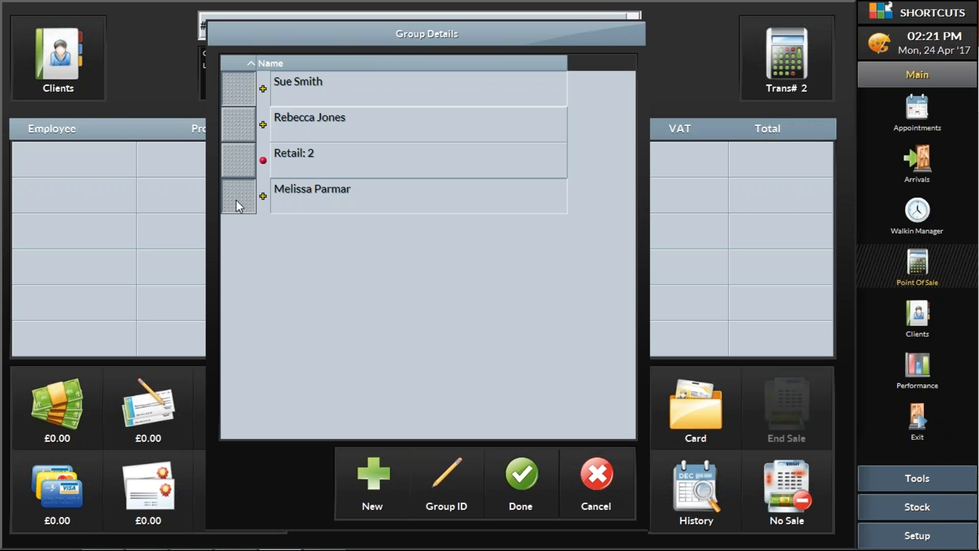
click(529, 485)
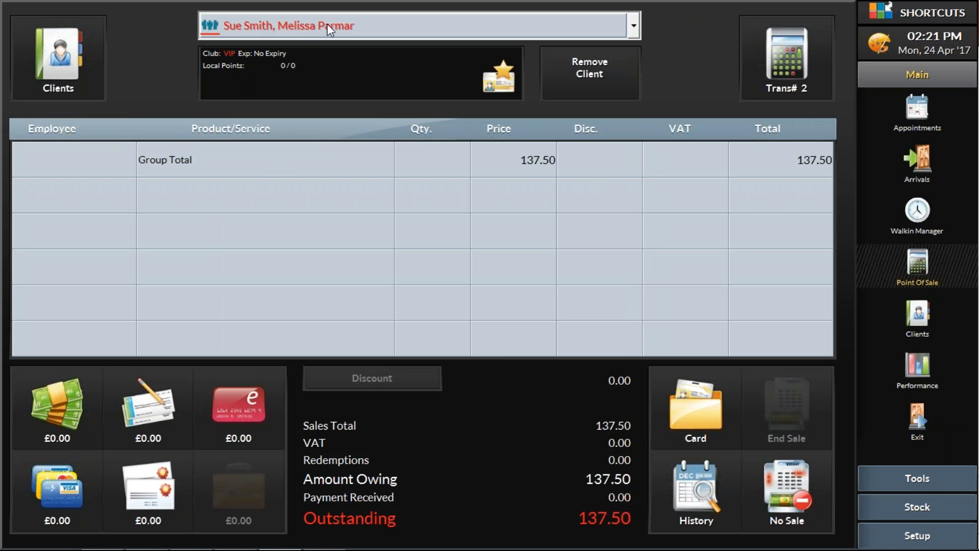
Step: View the waxing client's individual bill within the new group, dismiss the missing details and return to the group bill
click(633, 26)
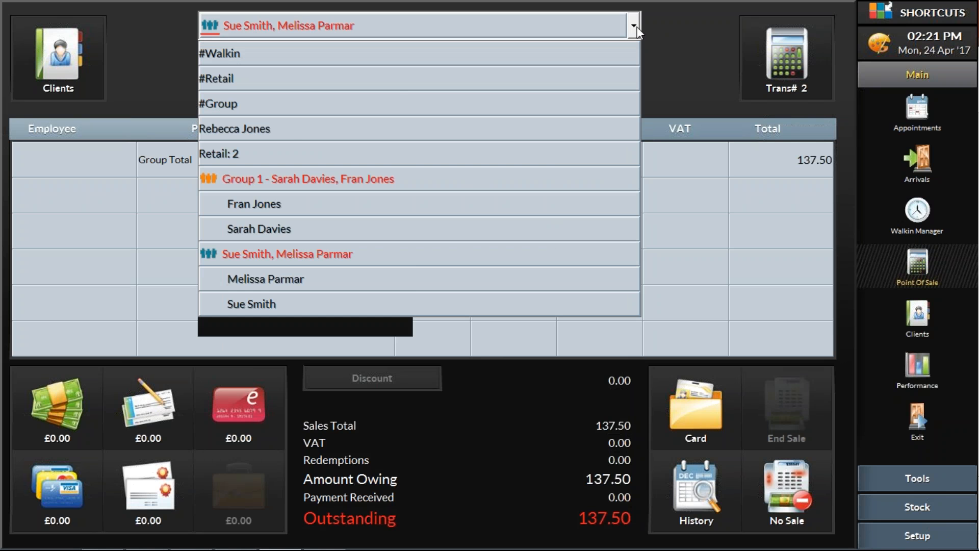
click(298, 283)
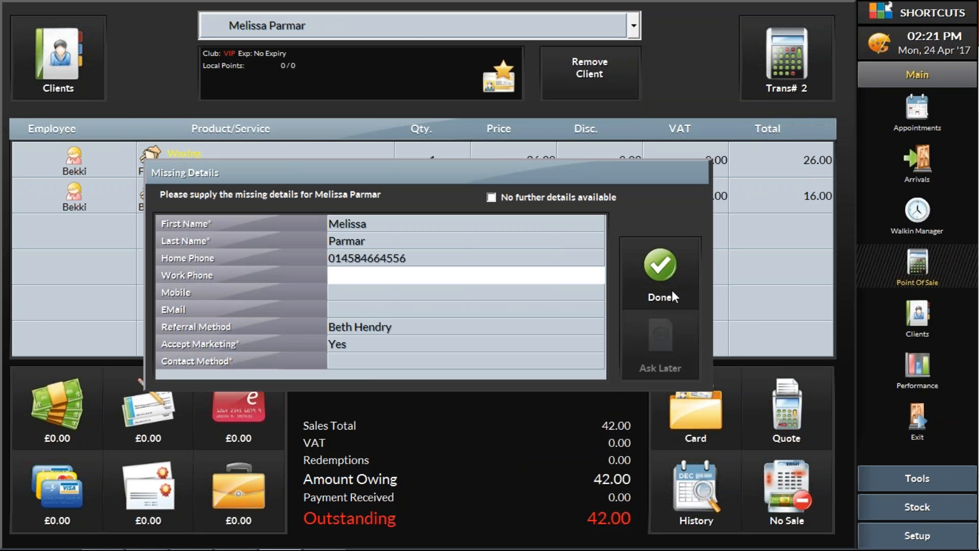
click(672, 351)
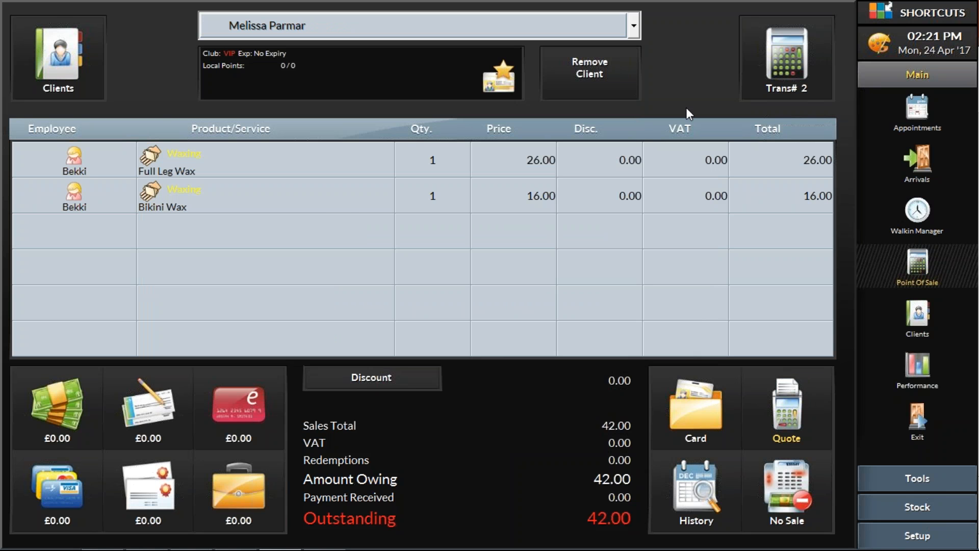
click(634, 27)
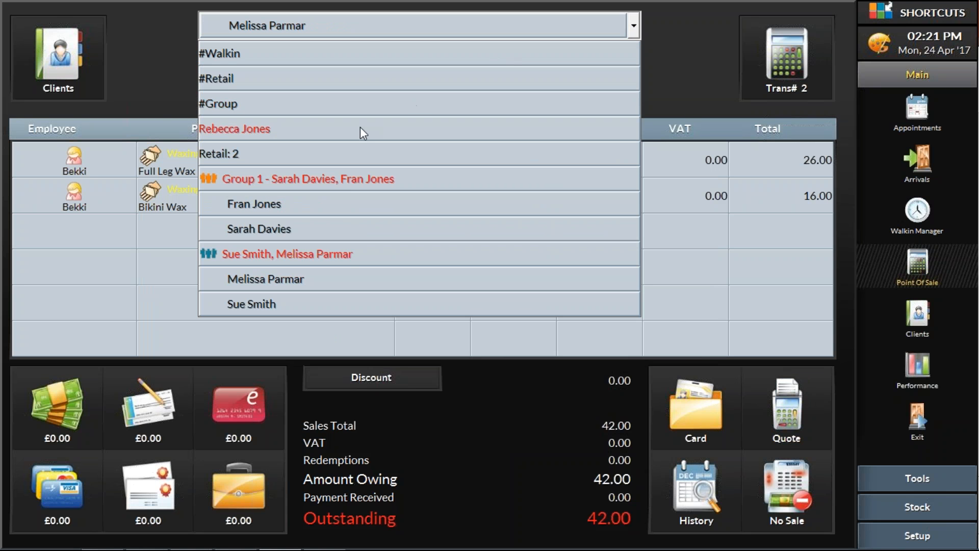
click(323, 257)
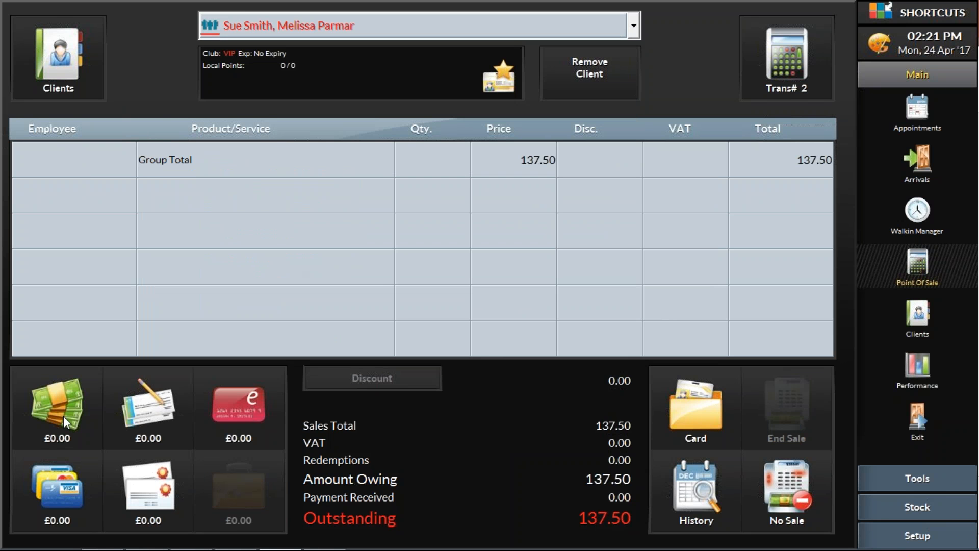
Step: Pay the group's 137.50 total by credit/debit card and end the sale
click(62, 472)
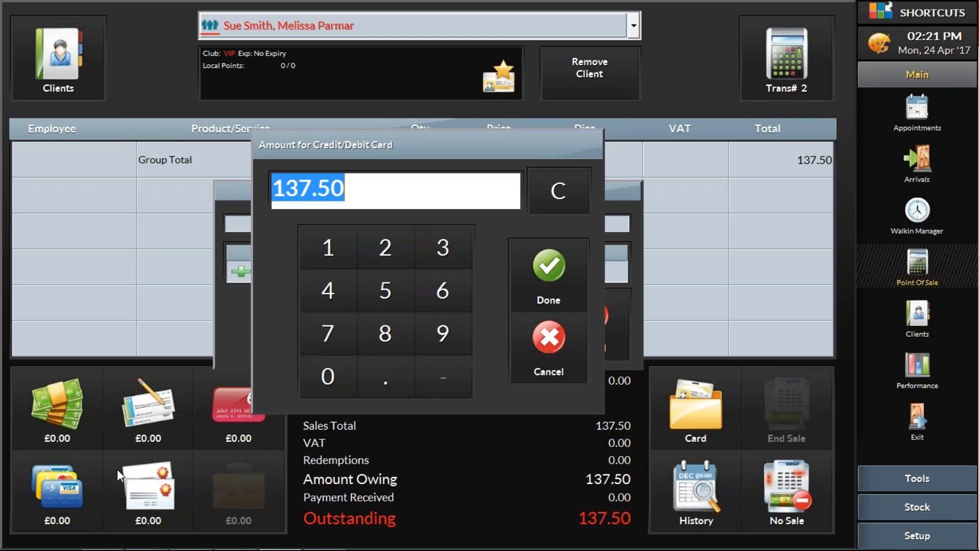
click(553, 284)
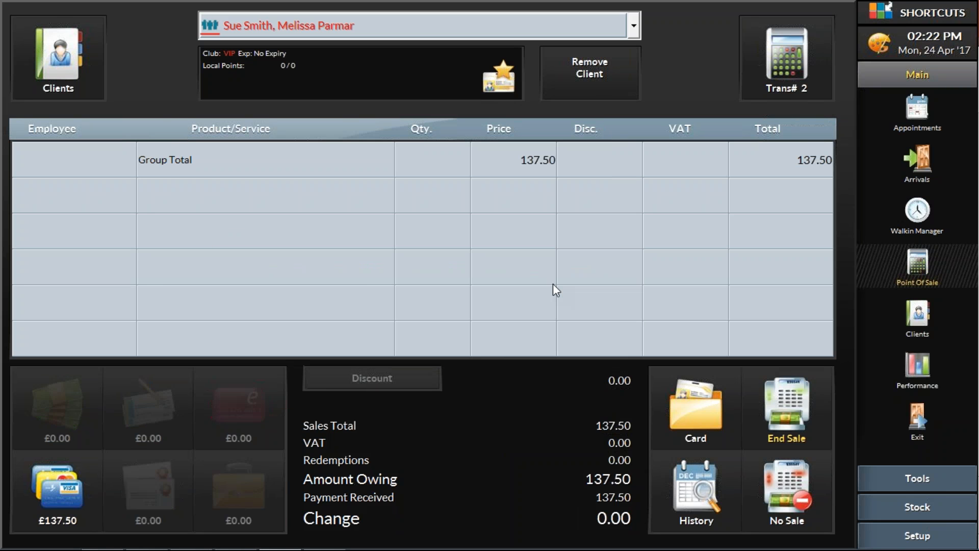
click(804, 408)
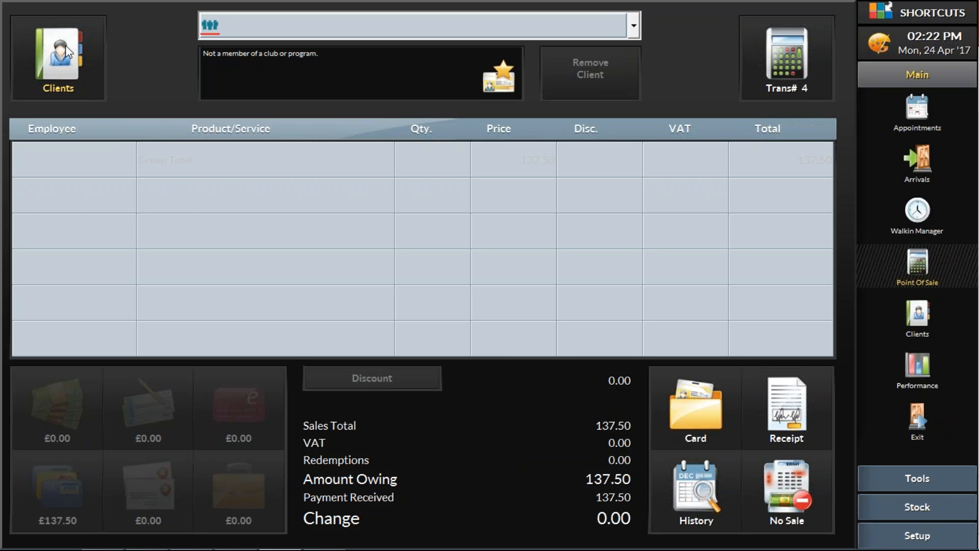
Step: Find the client with the 3:00 PM Ladies Cut & Finish by surname and add All Soft Argan 6 100ml to their sale
click(59, 56)
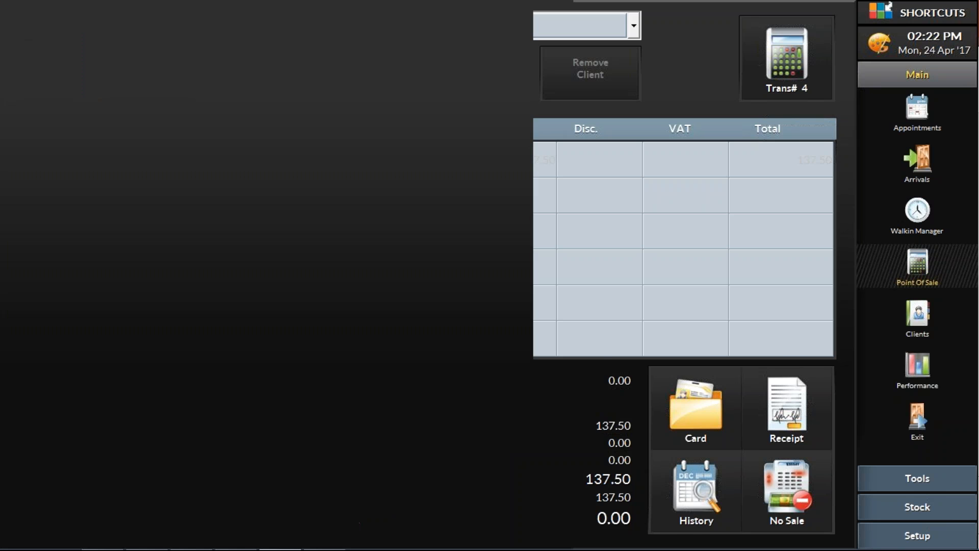
text(TET)
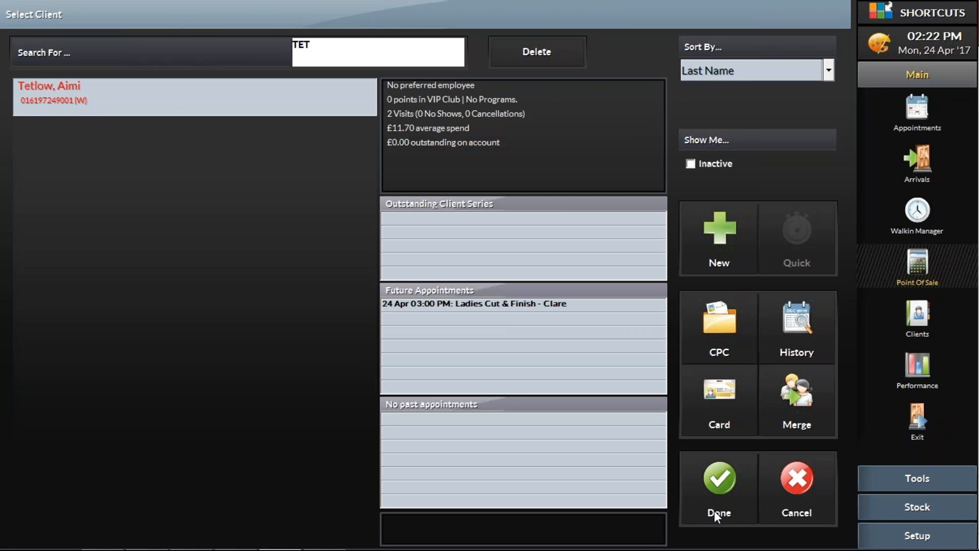
click(723, 494)
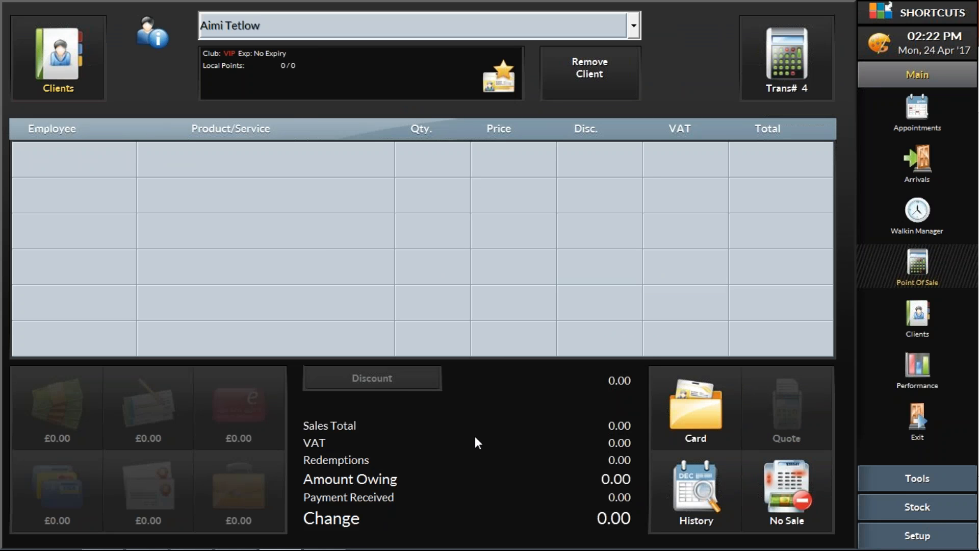
key(F3)
text(Argan)
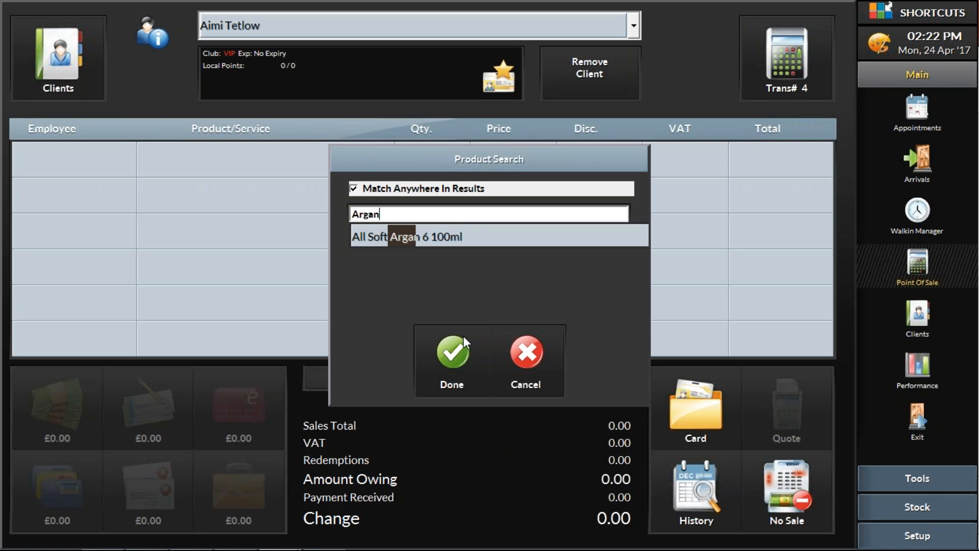
click(381, 239)
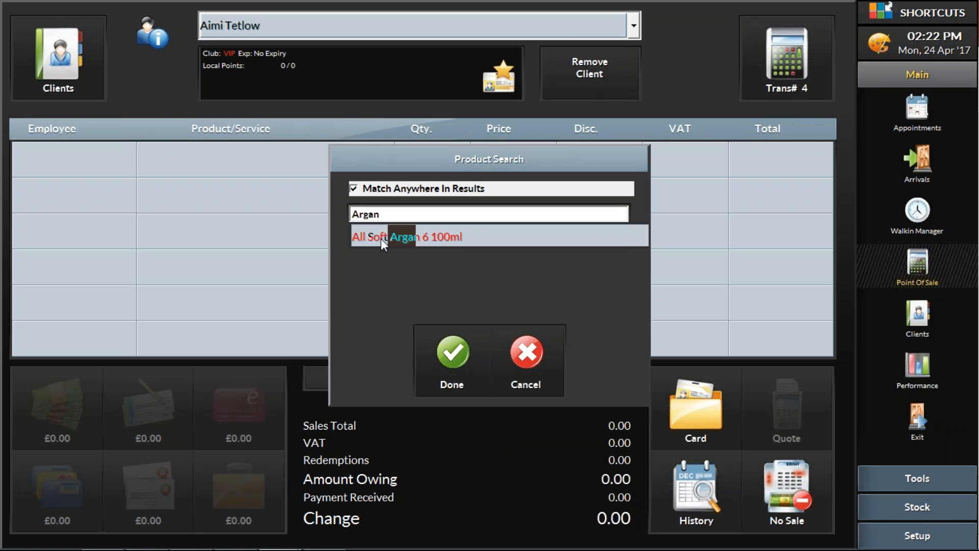
click(449, 359)
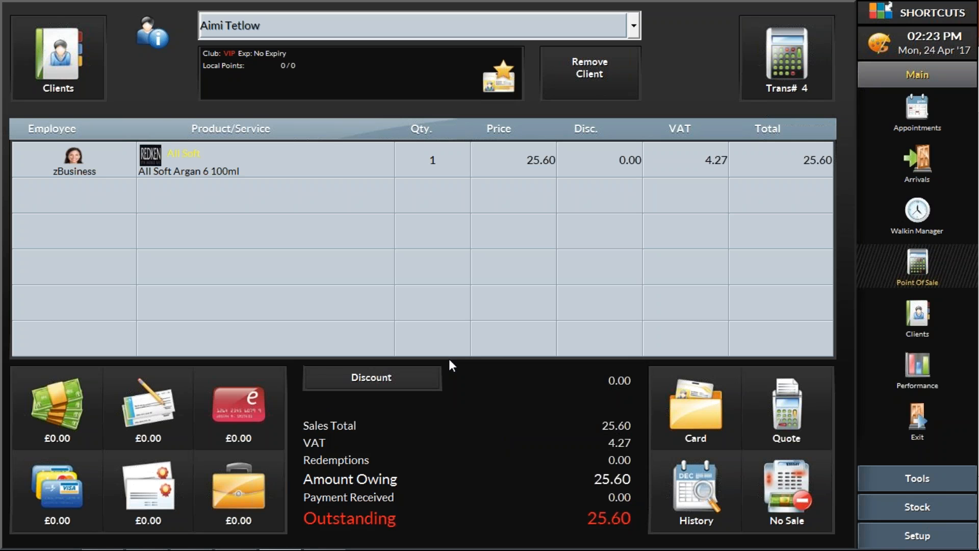
Step: Set the All Soft Argan 6 100ml quantity to -1
click(421, 157)
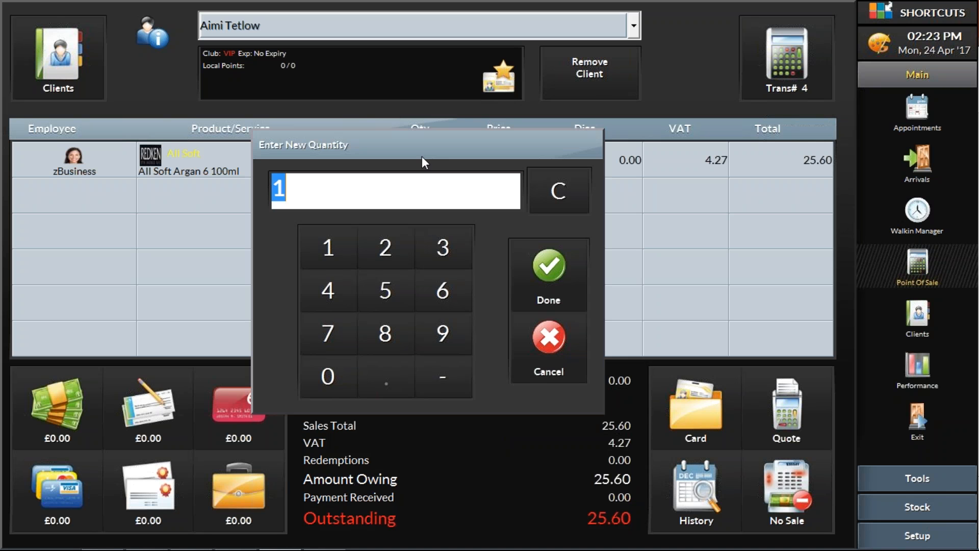
click(442, 378)
click(334, 256)
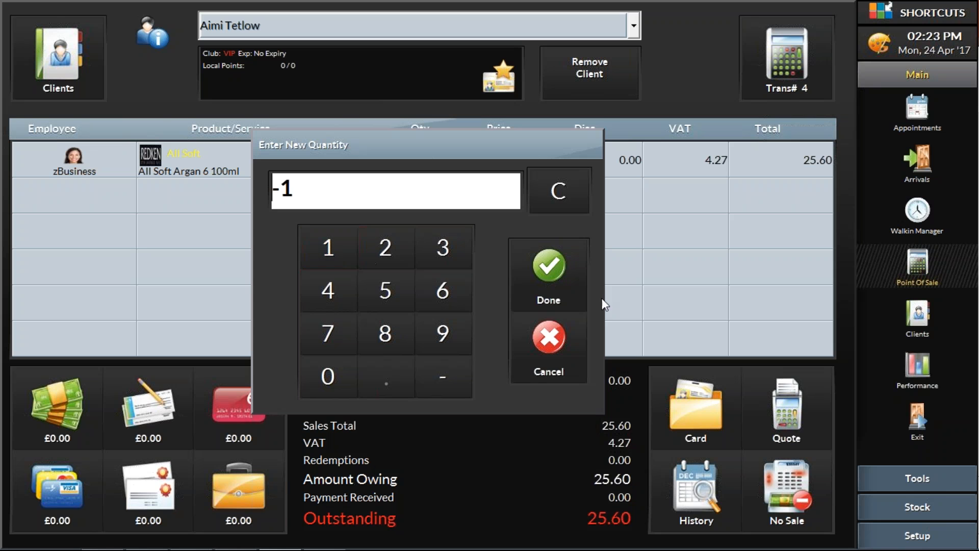
click(544, 267)
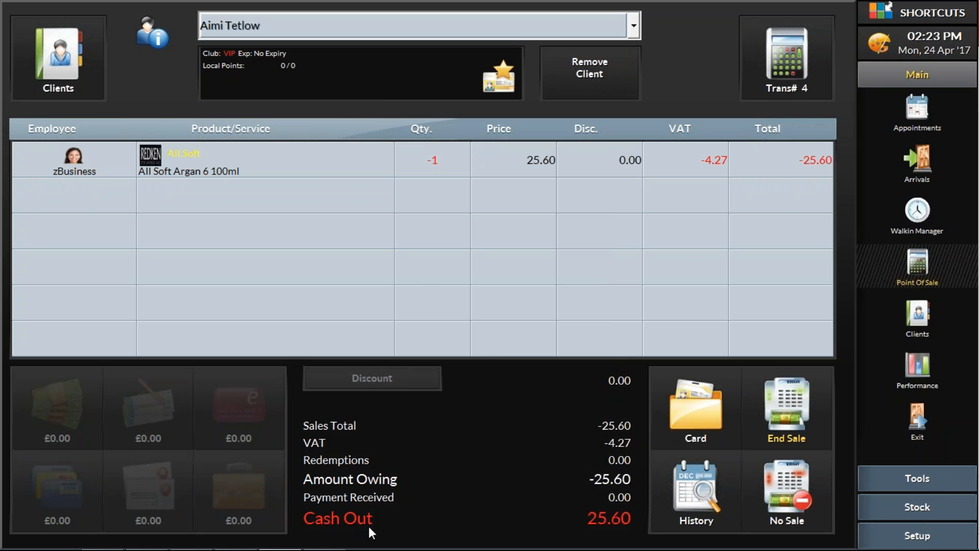
Step: End the sale with a cash refund, giving Incorrect Product as the reason and Add to Stock as the product action
click(785, 400)
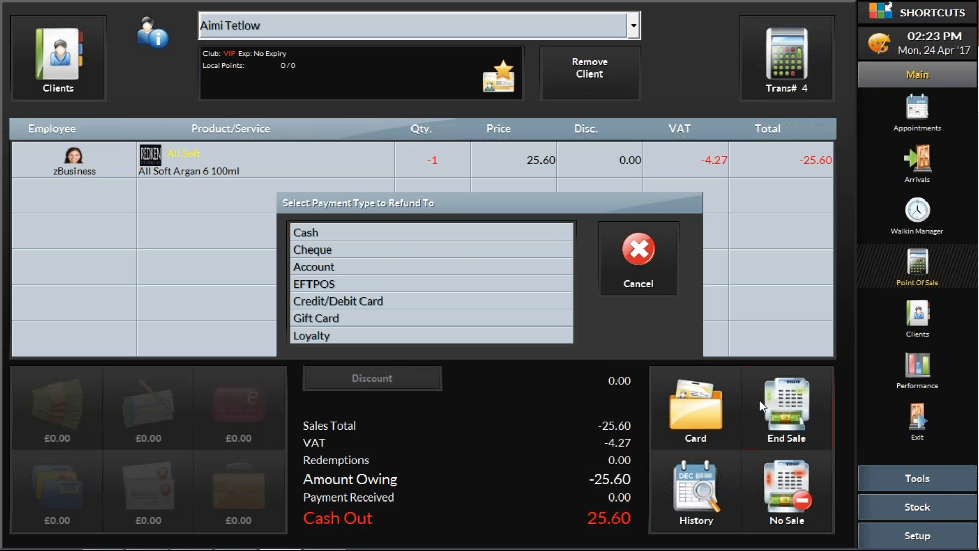
click(327, 233)
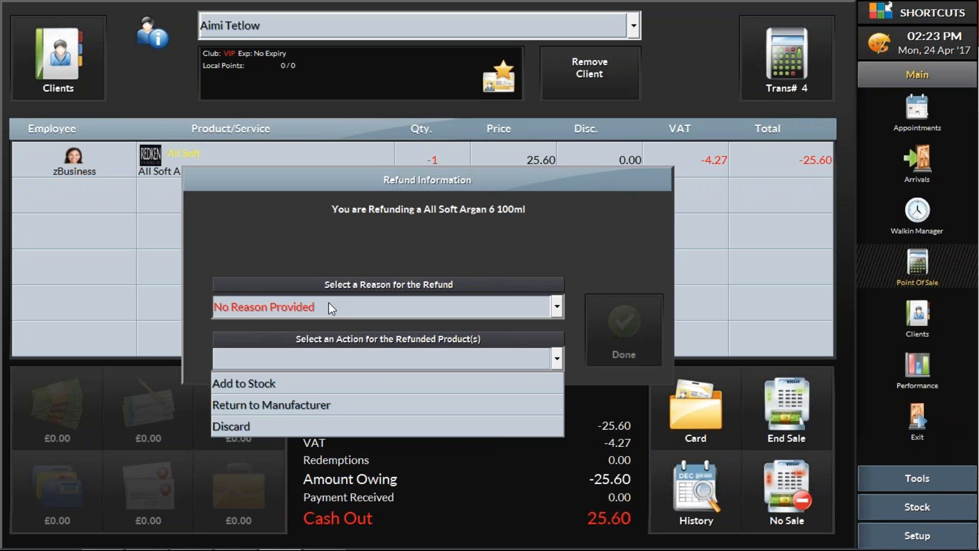
click(391, 306)
click(391, 307)
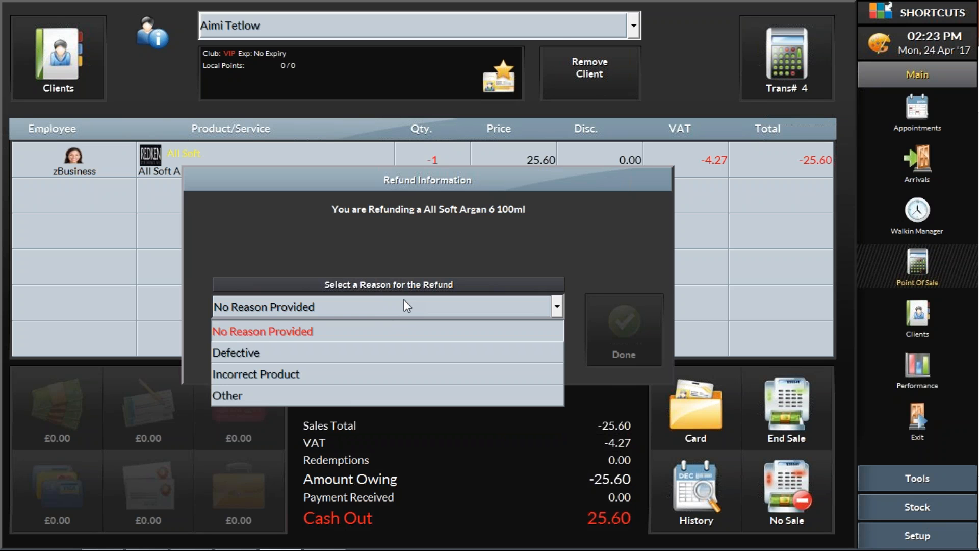
click(293, 375)
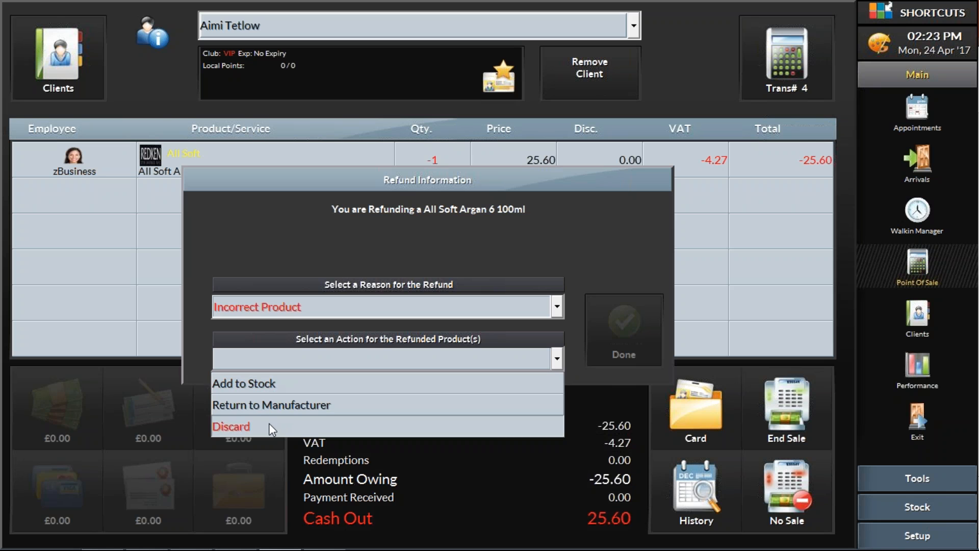
click(265, 383)
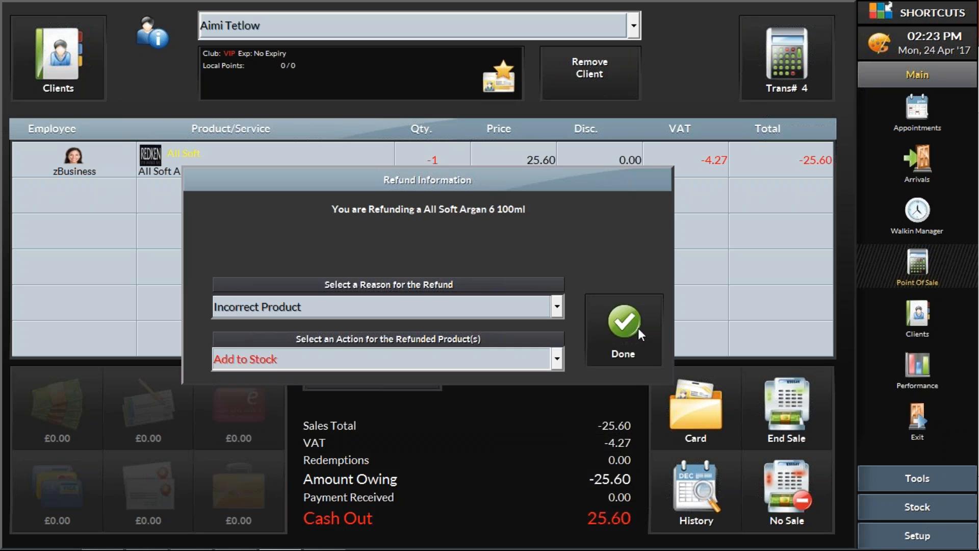
click(637, 326)
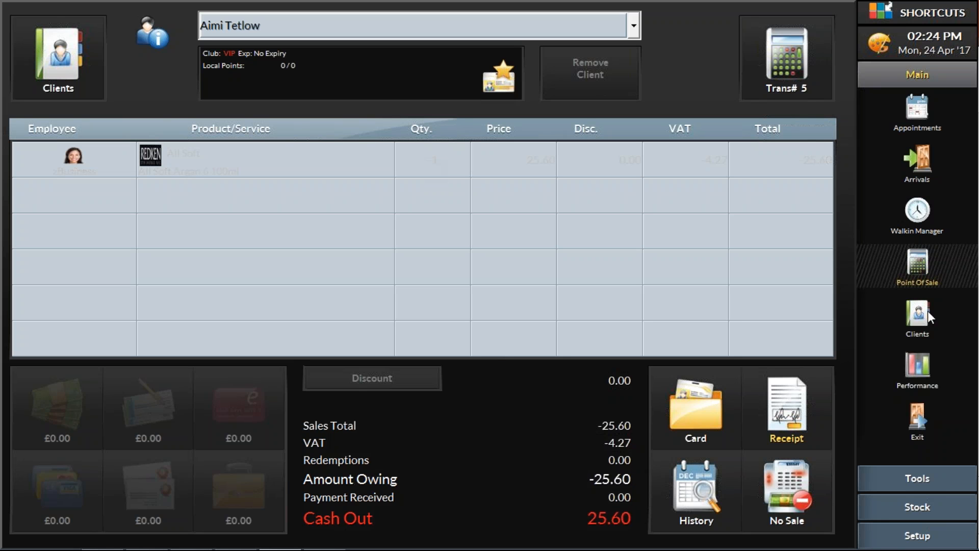
Step: Start another sale for the same client and add a 50.00 Pay To Account entry under zBusiness
click(70, 62)
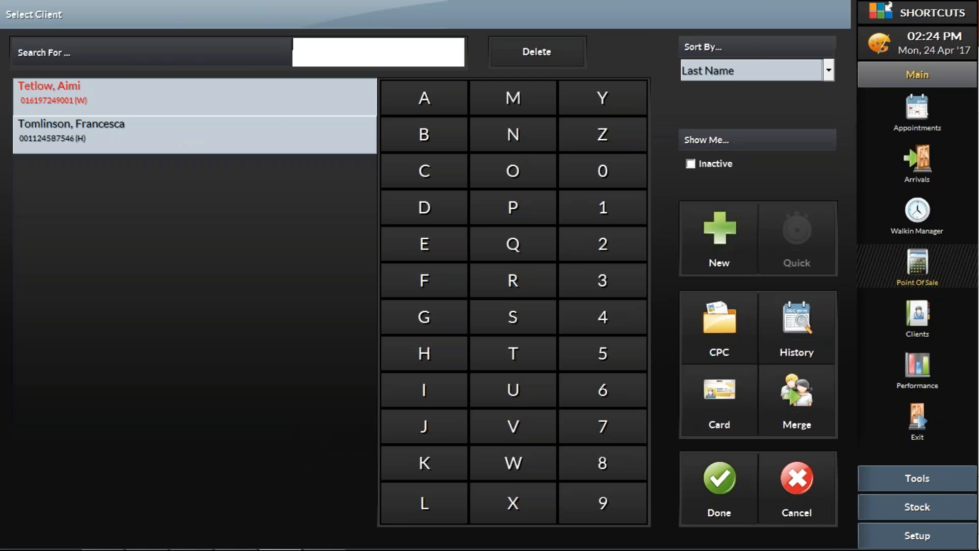
click(68, 103)
click(726, 491)
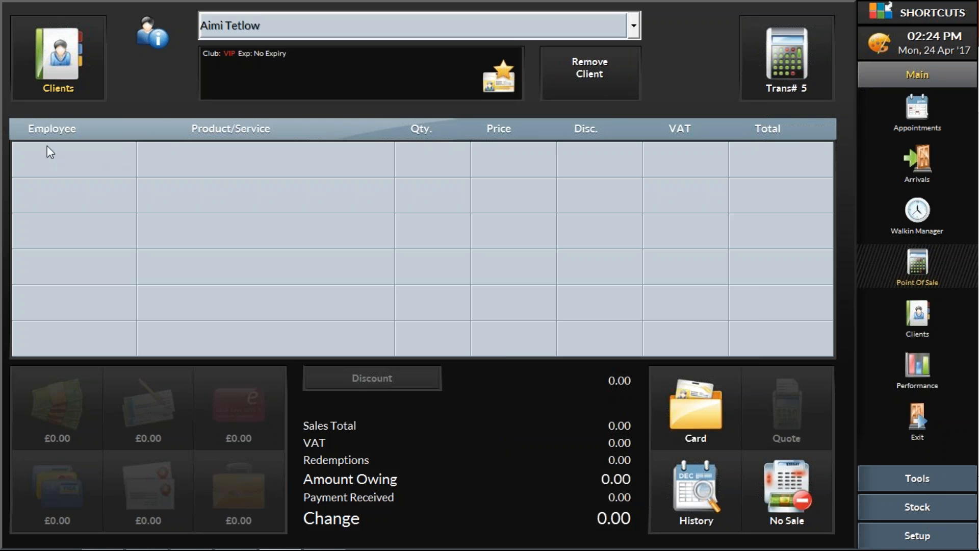
click(55, 166)
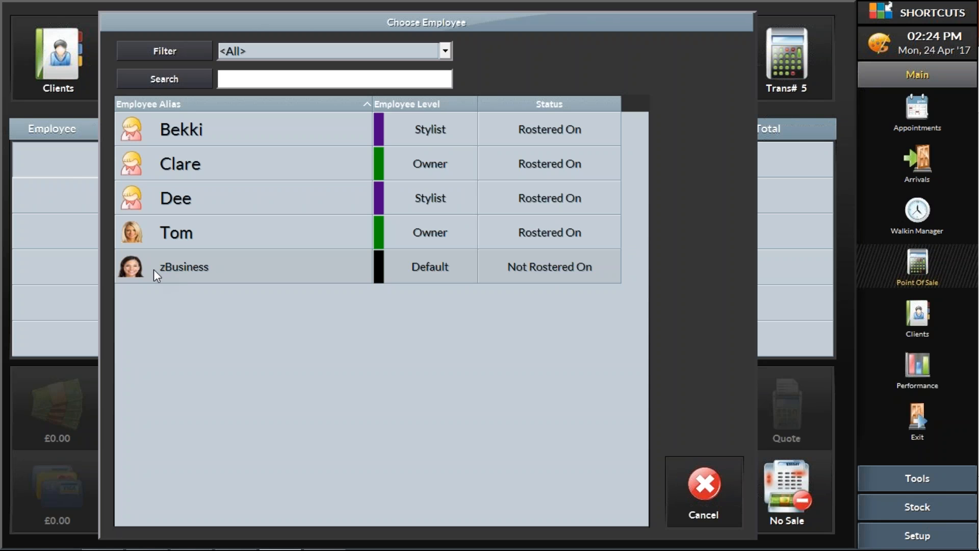
click(222, 274)
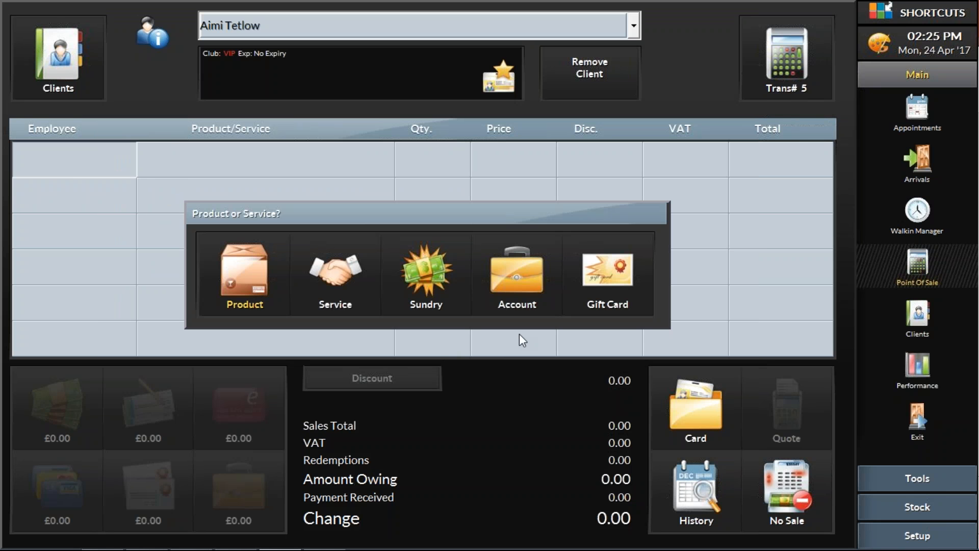
click(523, 283)
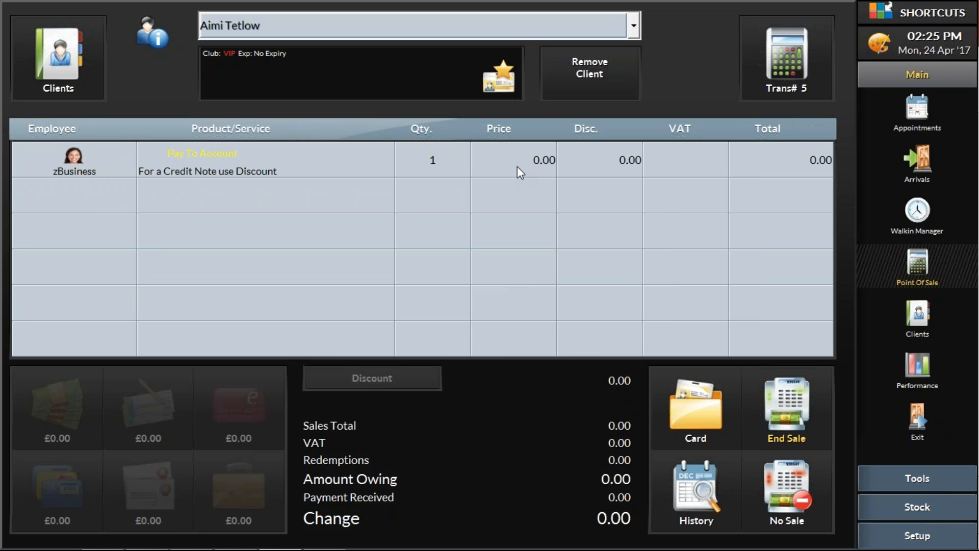
text(50)
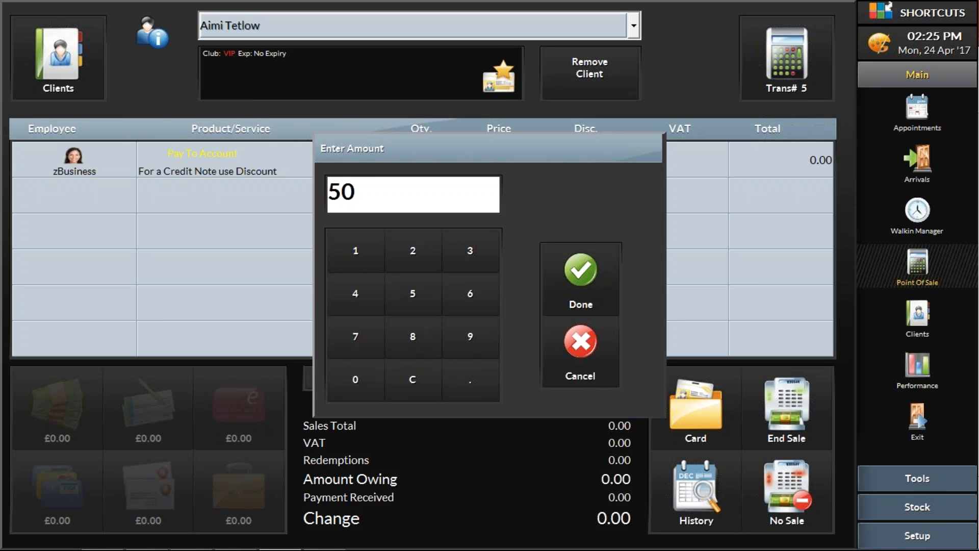
click(602, 278)
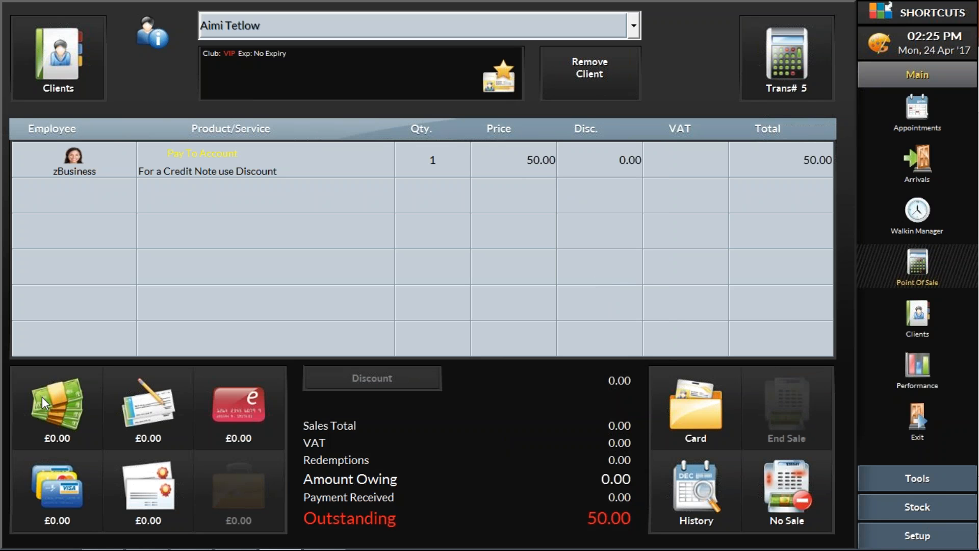
Step: Pay the 50.00 account deposit in cash and end the sale
click(69, 399)
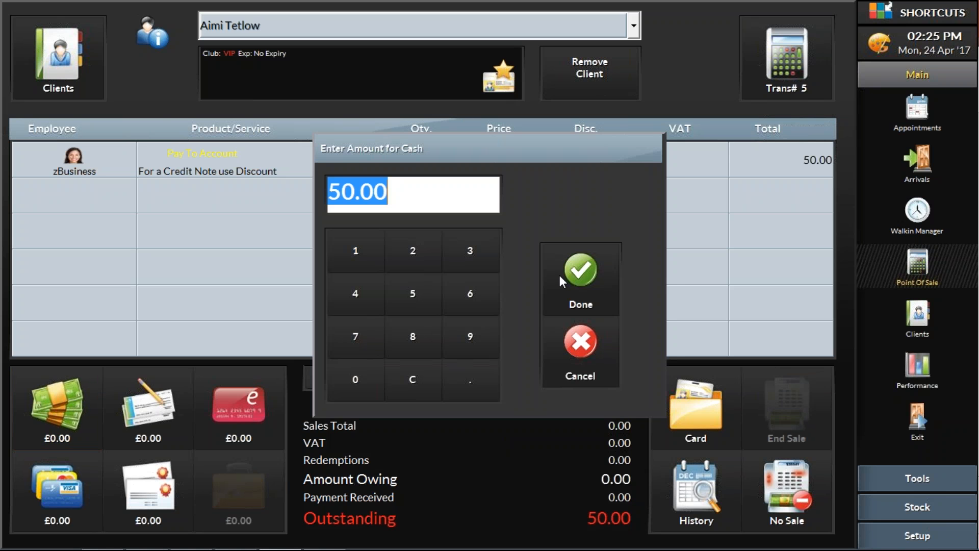
click(593, 270)
click(785, 403)
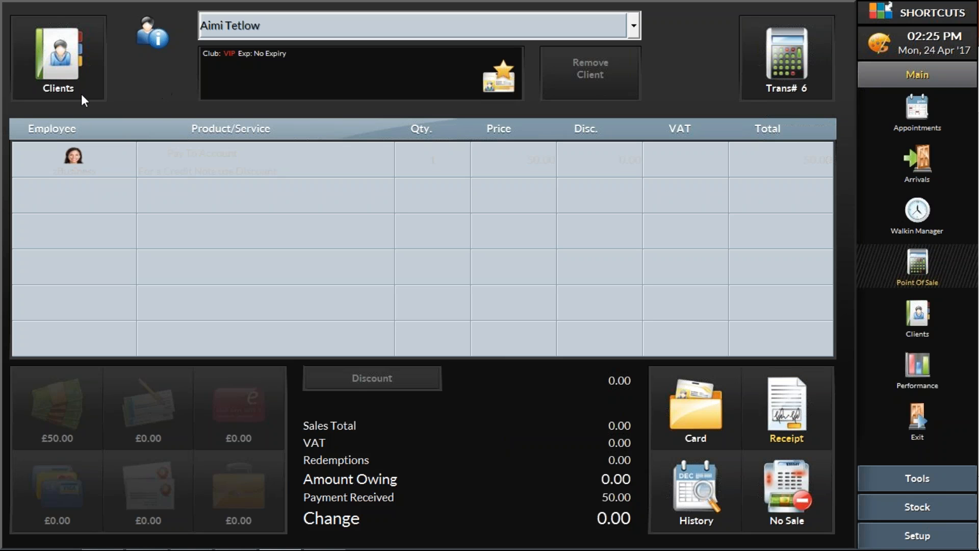
Step: Check the account credit in the same client's summary and select the client for a new sale
click(60, 52)
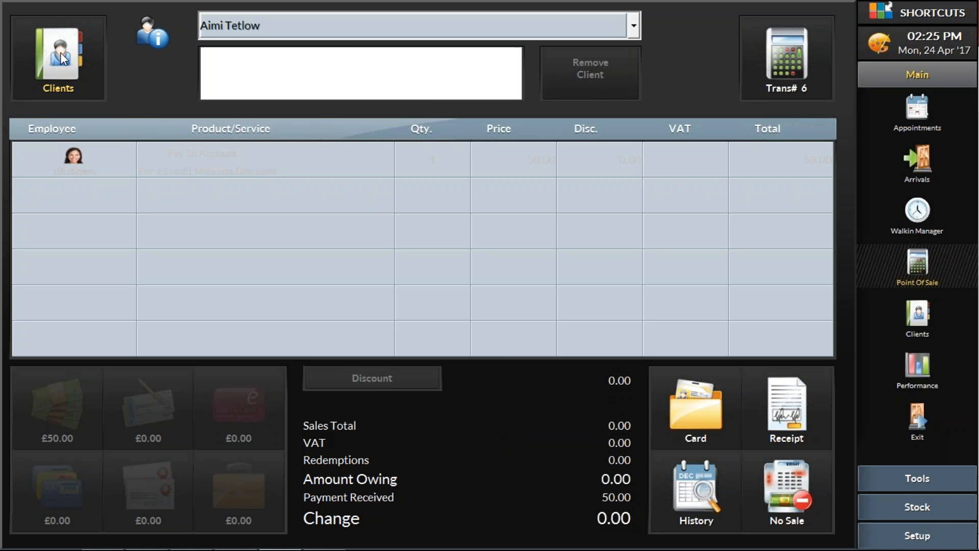
click(60, 94)
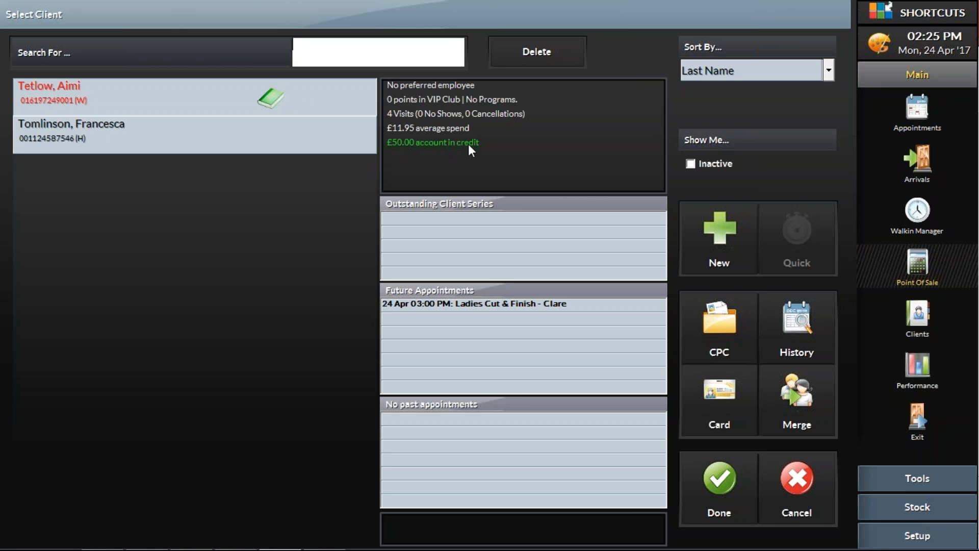
click(719, 490)
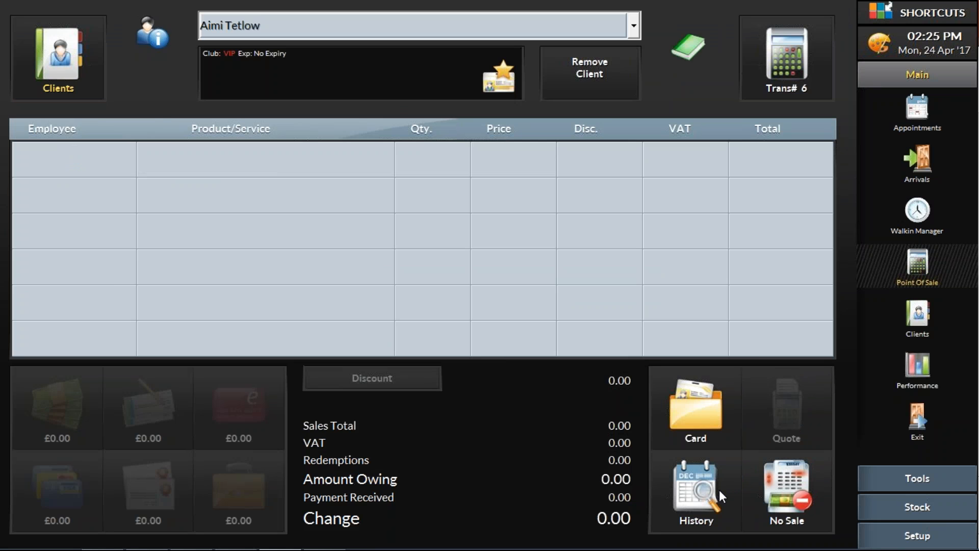
Step: Choose Ladies ReStyle Cut & Finish and Basic Manicure as services under the second-listed employee
click(180, 162)
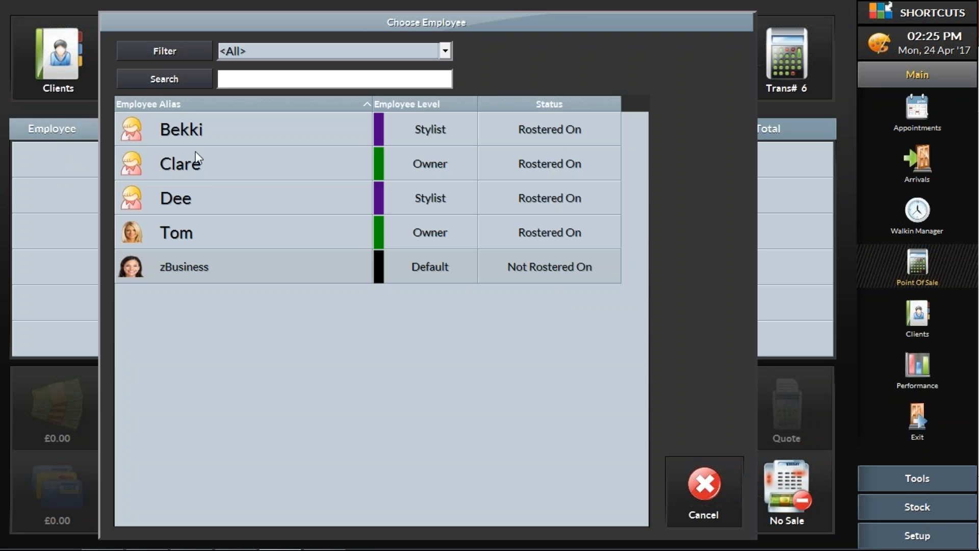
click(213, 175)
click(296, 308)
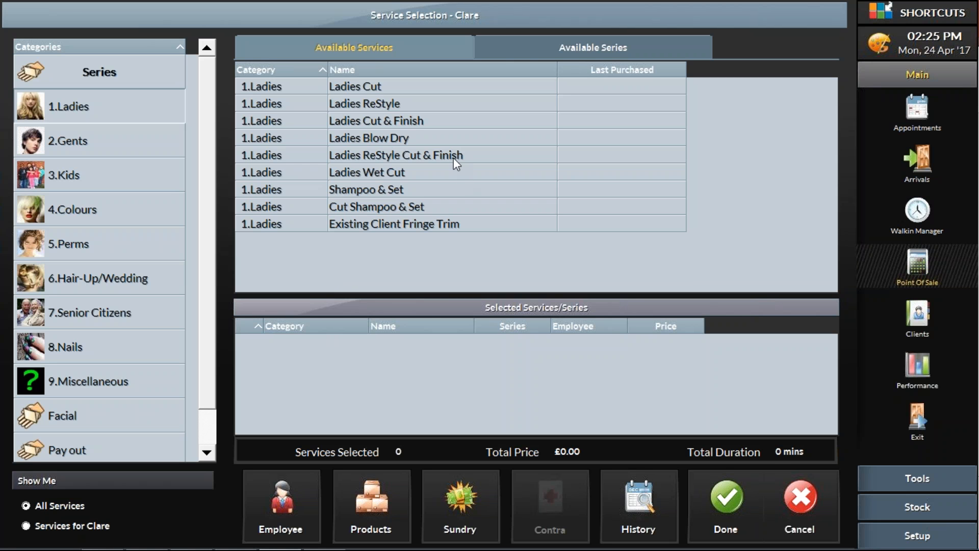
click(454, 157)
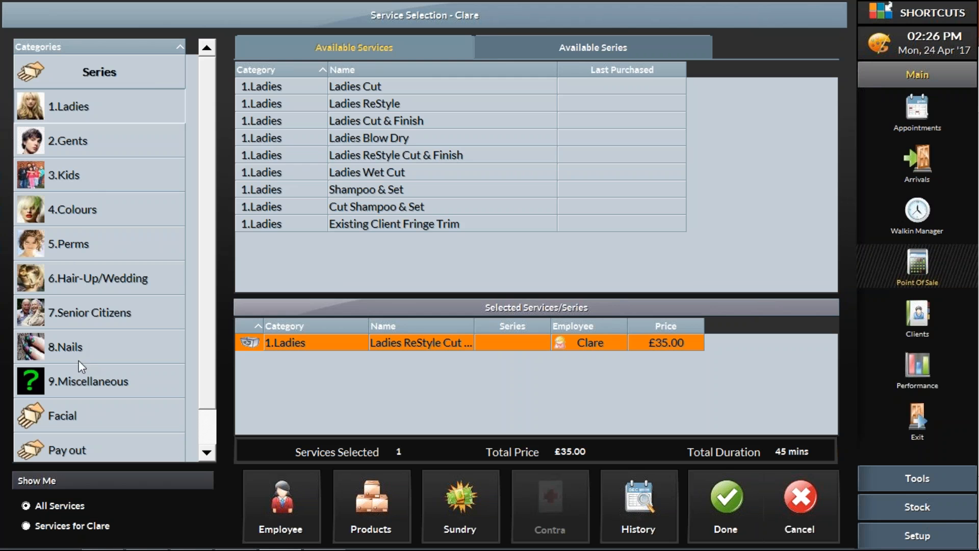
click(88, 348)
click(385, 83)
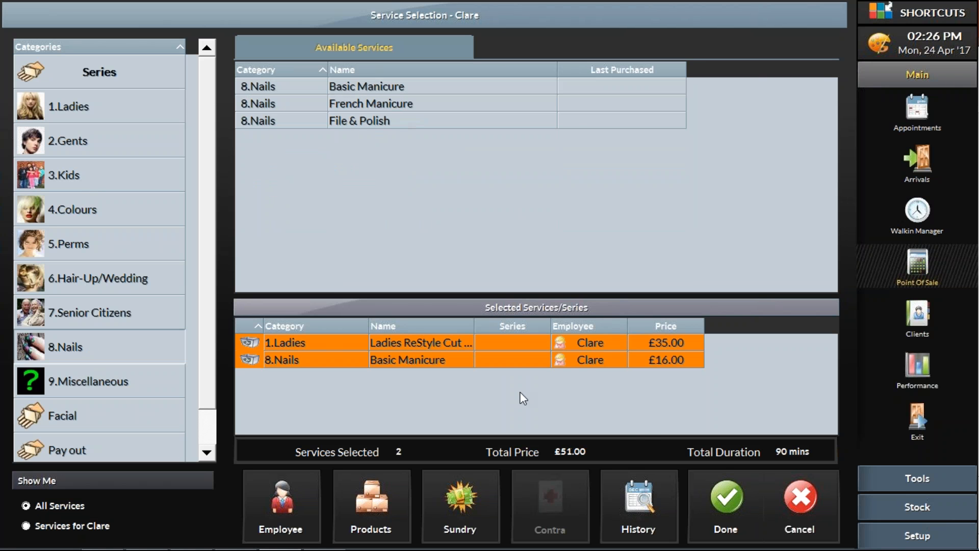
Step: Reassign the Basic Manicure to the stylist marked as capable and add both services to the sale
click(589, 361)
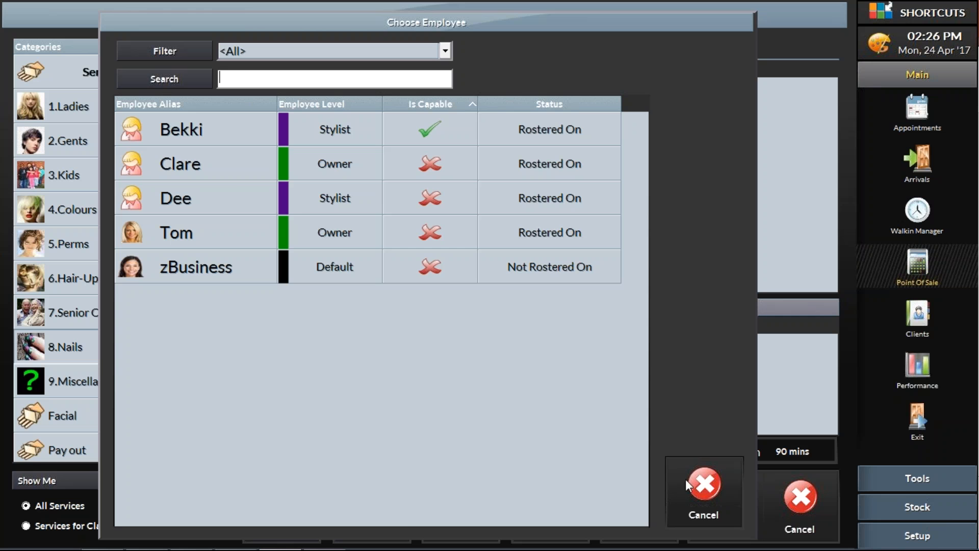
click(216, 135)
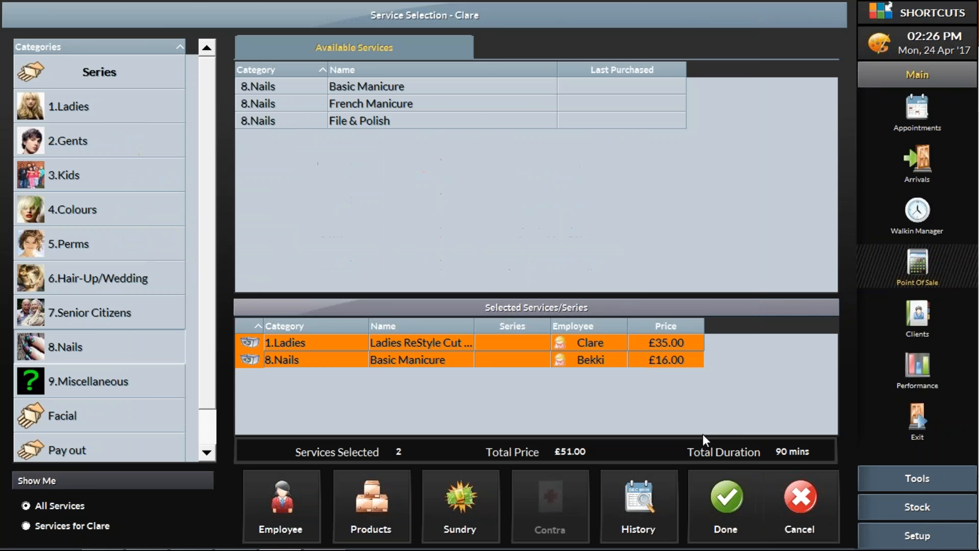
click(738, 510)
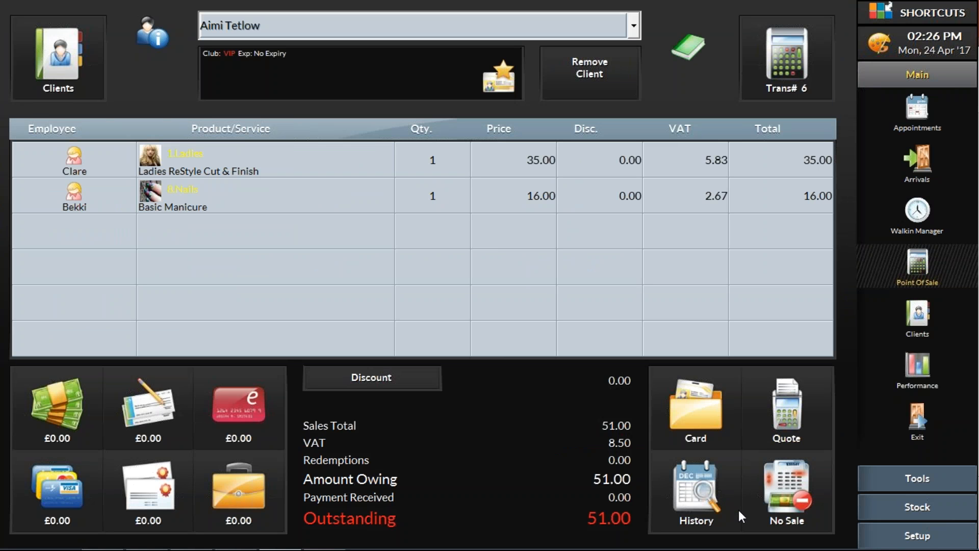
Step: Check the client's account balance and charge 50 of the bill to the account
click(688, 51)
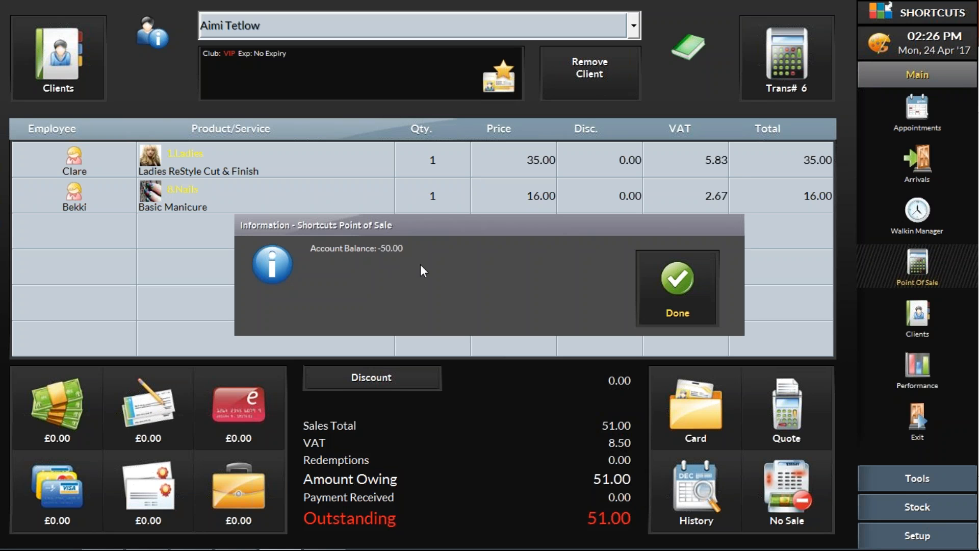
click(691, 282)
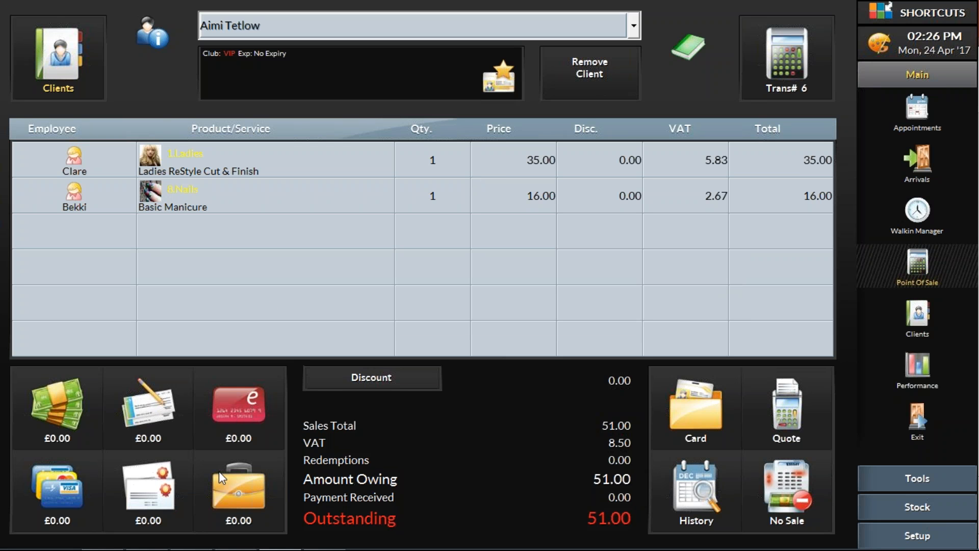
click(237, 498)
text(50)
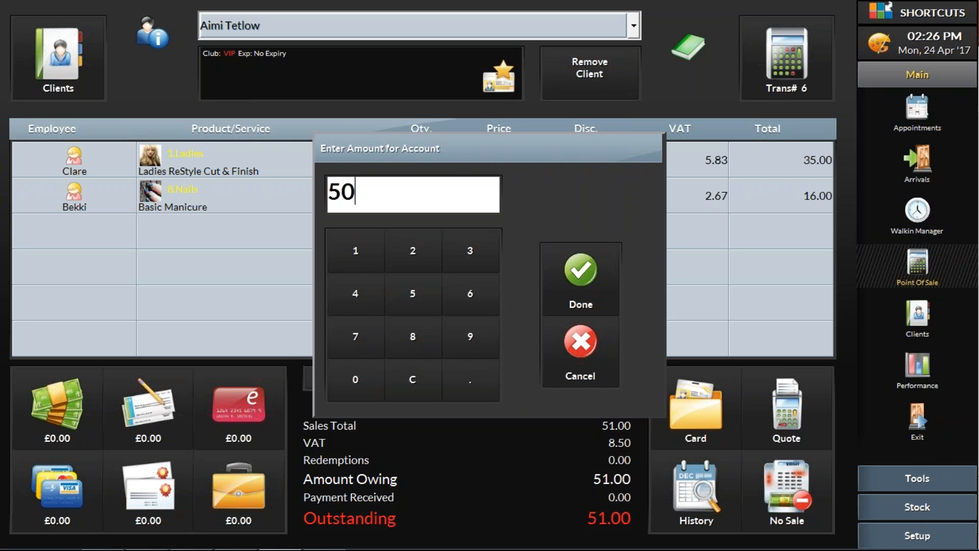
click(600, 280)
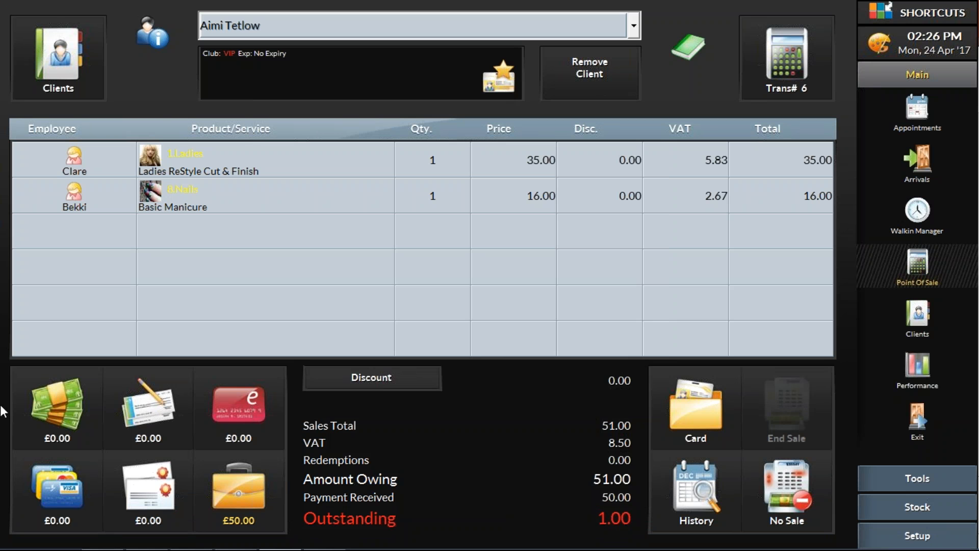
Step: Pay the remaining 1.00 in cash and end the sale
click(38, 405)
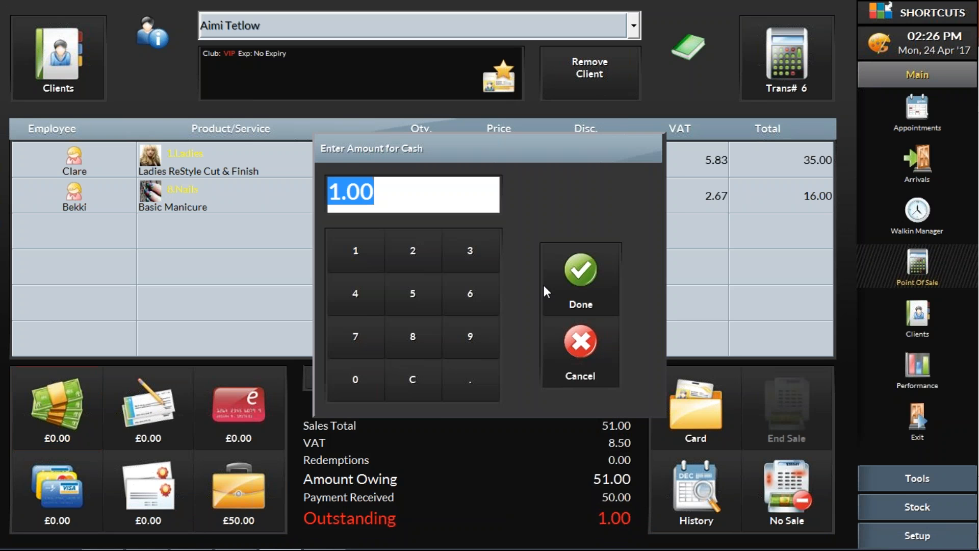
click(594, 271)
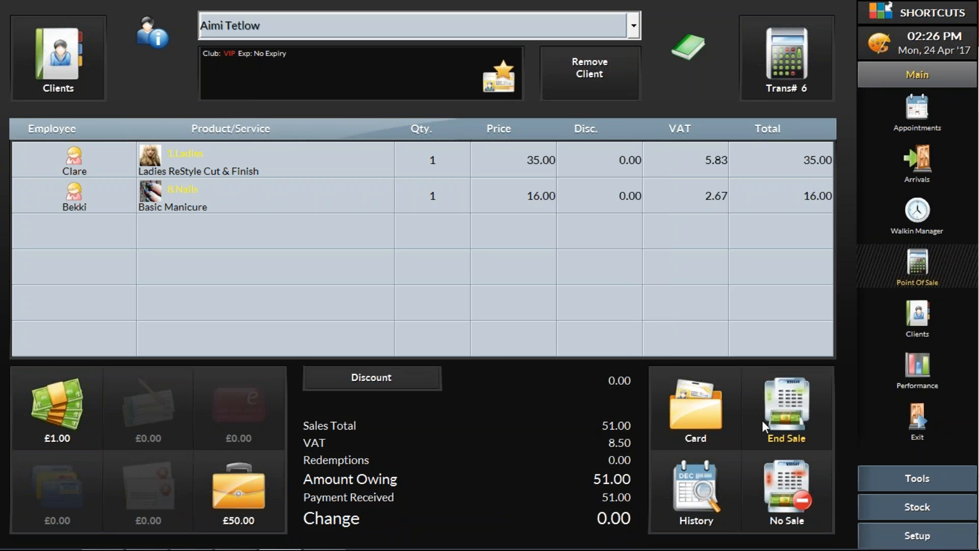
click(793, 396)
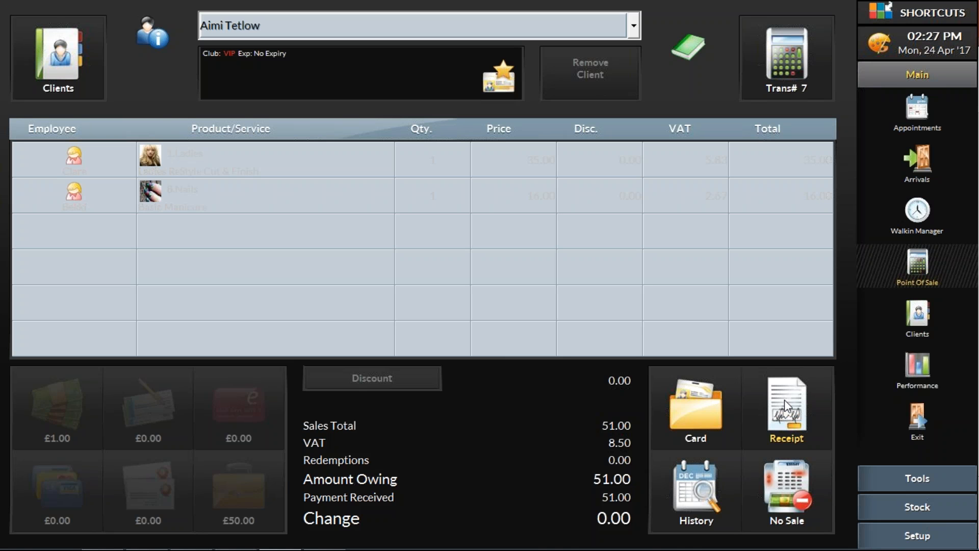
Step: Switch to PowerPoint, start the slide show from the Live Demo slide and advance to the Summary slide
mouse_move(197, 543)
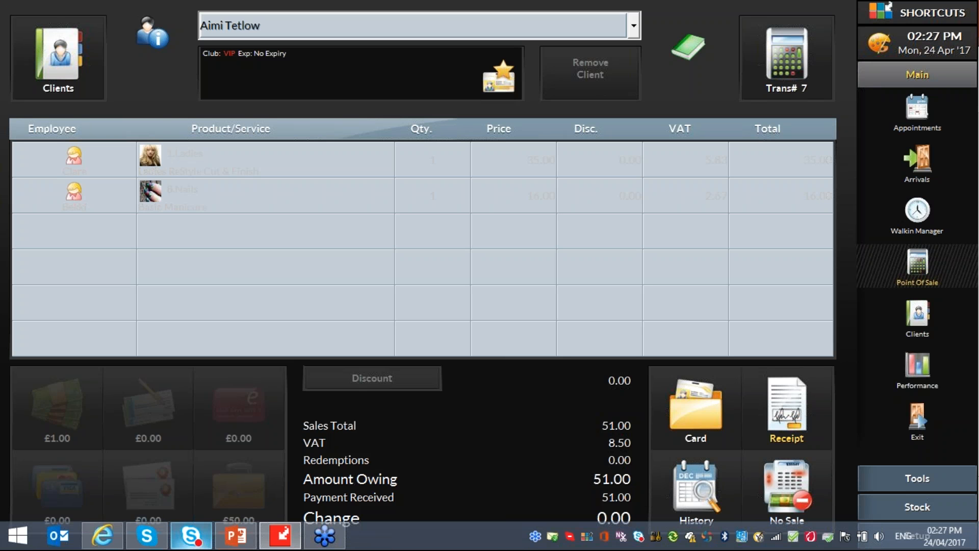
click(236, 536)
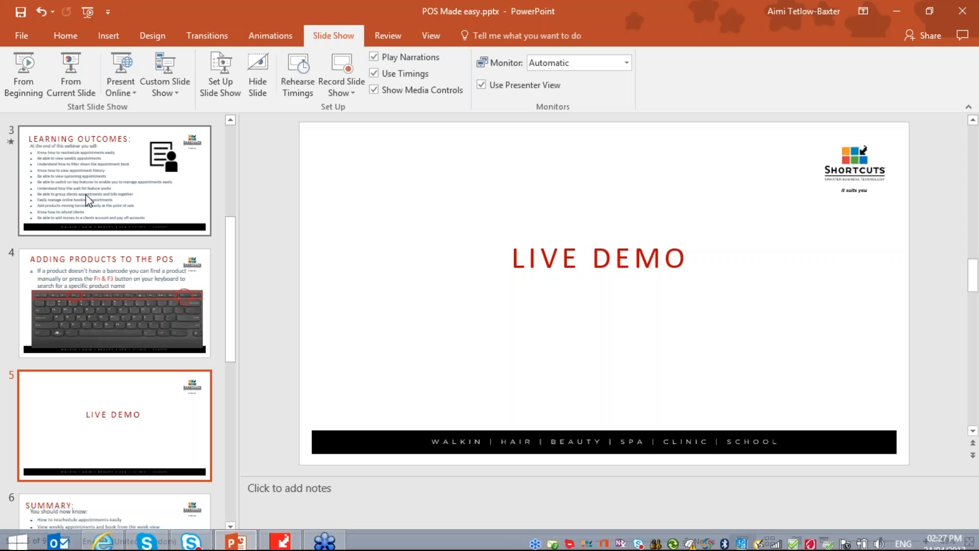
click(69, 71)
key(Right)
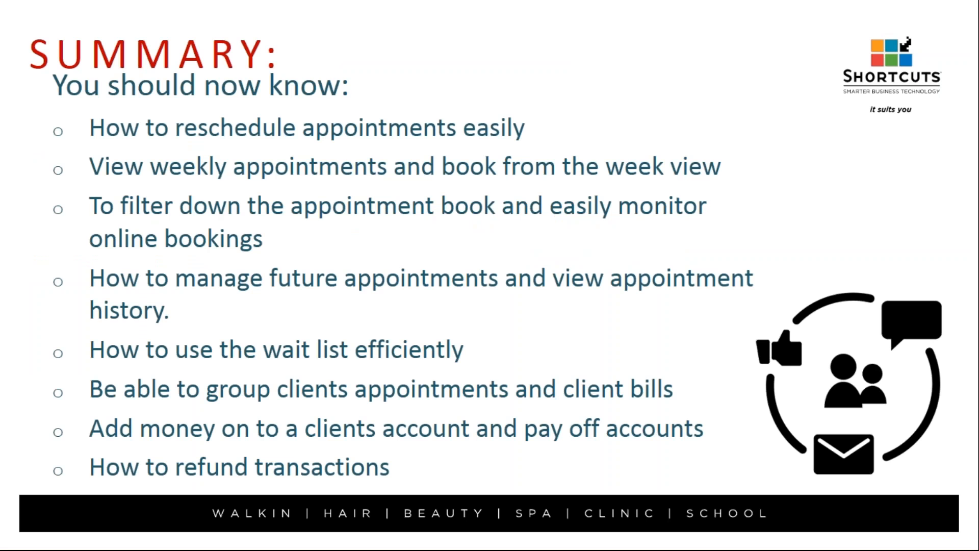
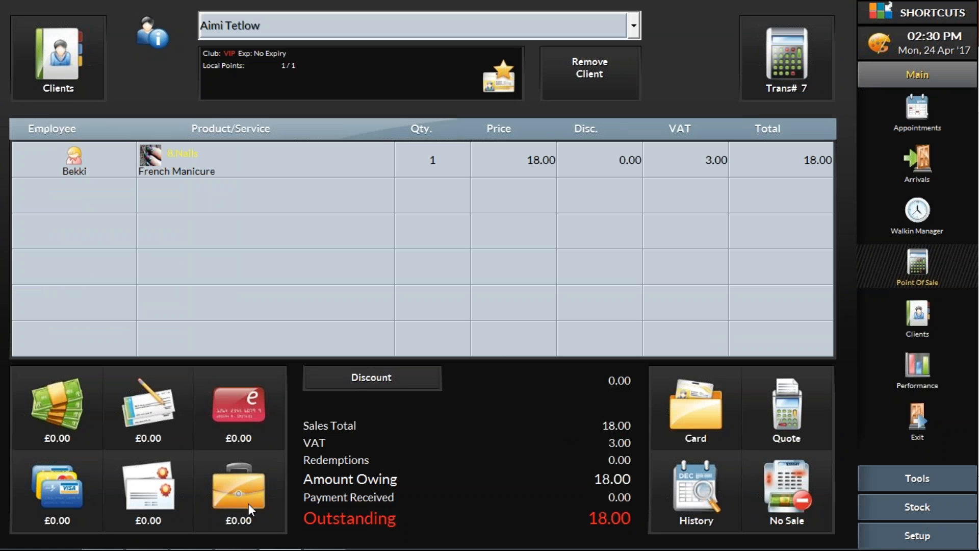
Step: Charge the full 18.00 for the French Manicure to the client's account and end the sale
click(233, 492)
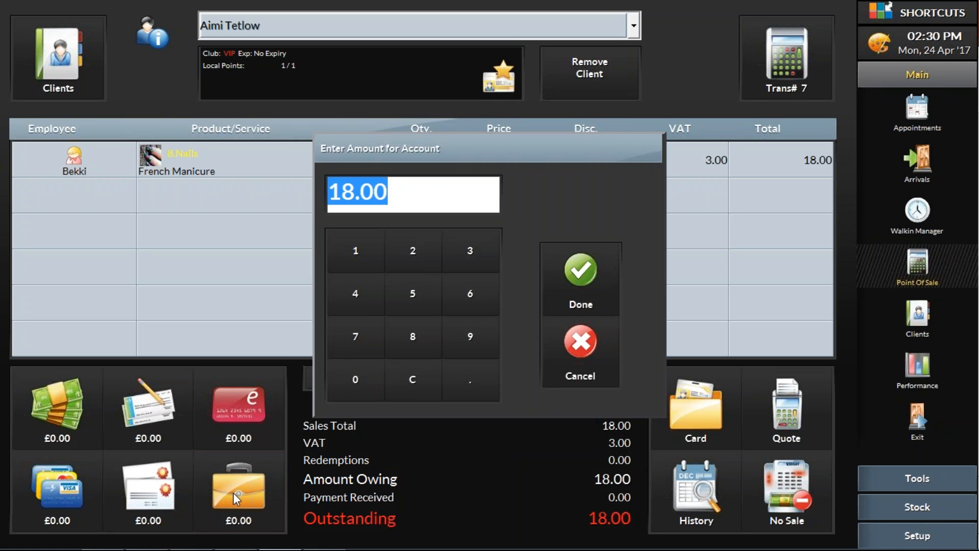
click(571, 275)
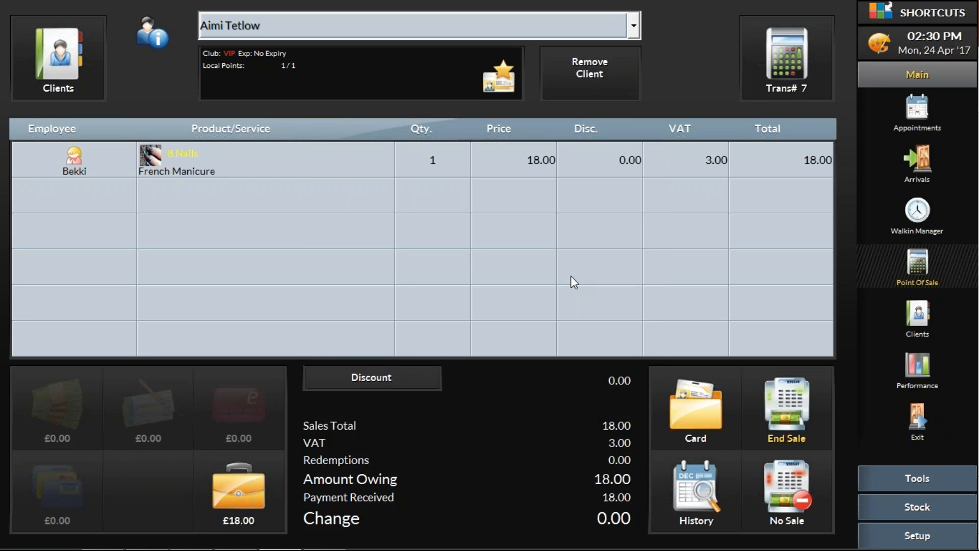
click(805, 400)
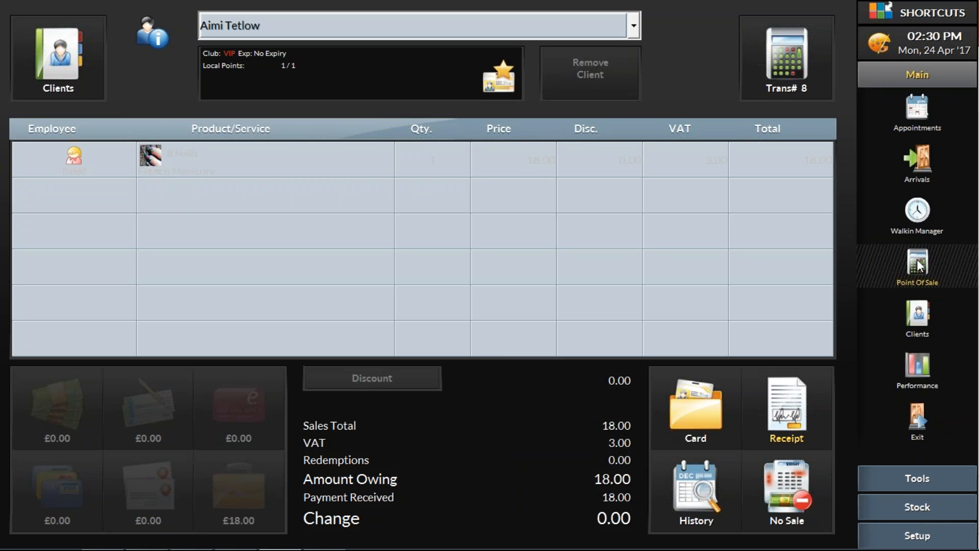
Step: Check the same client's outstanding account amount in the client summary and select the client for a new sale
click(73, 63)
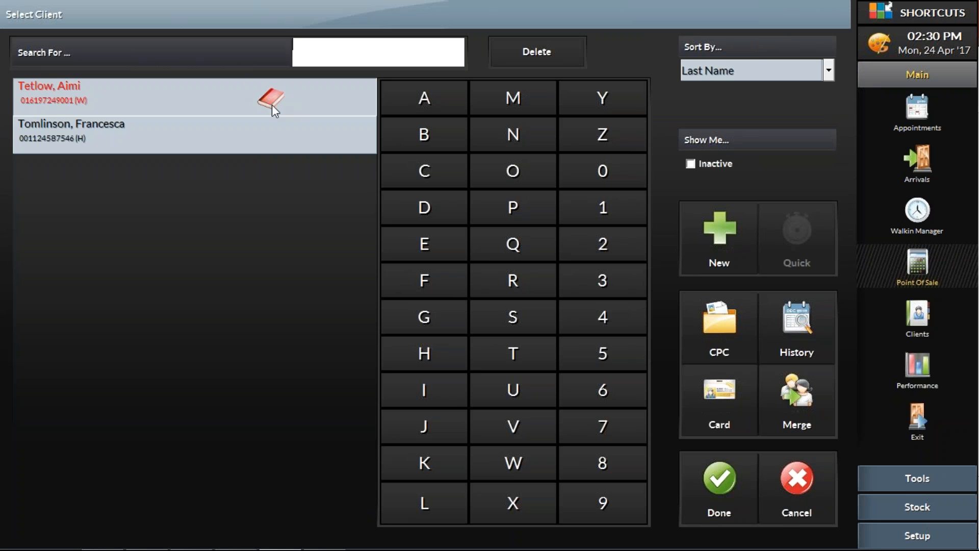
click(119, 100)
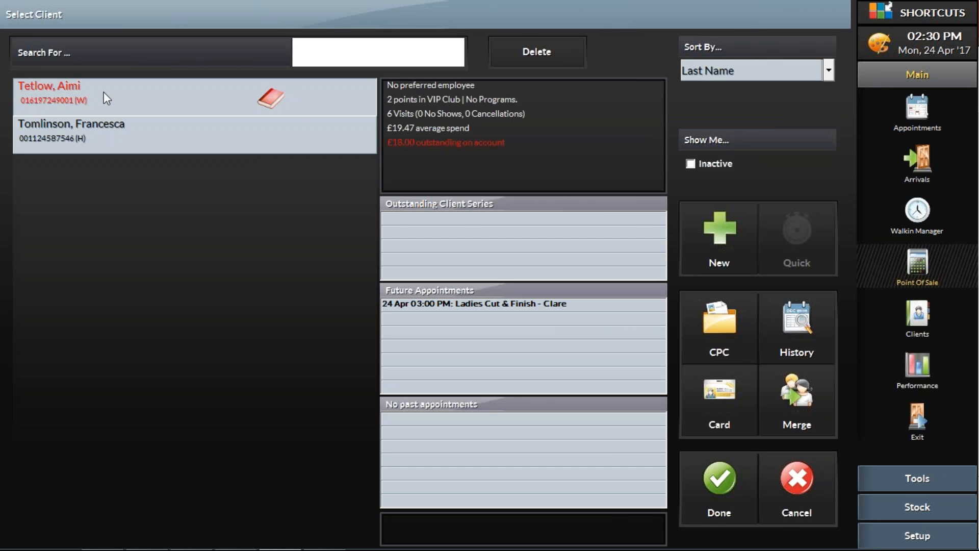
click(710, 497)
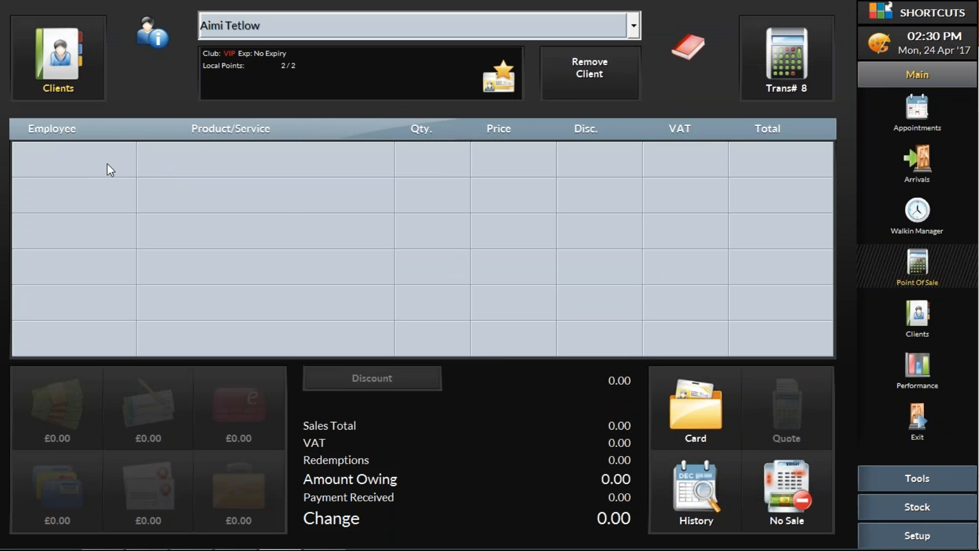
Step: Add an account payoff line of 18.00 to the sale under the zBusiness employee
click(84, 160)
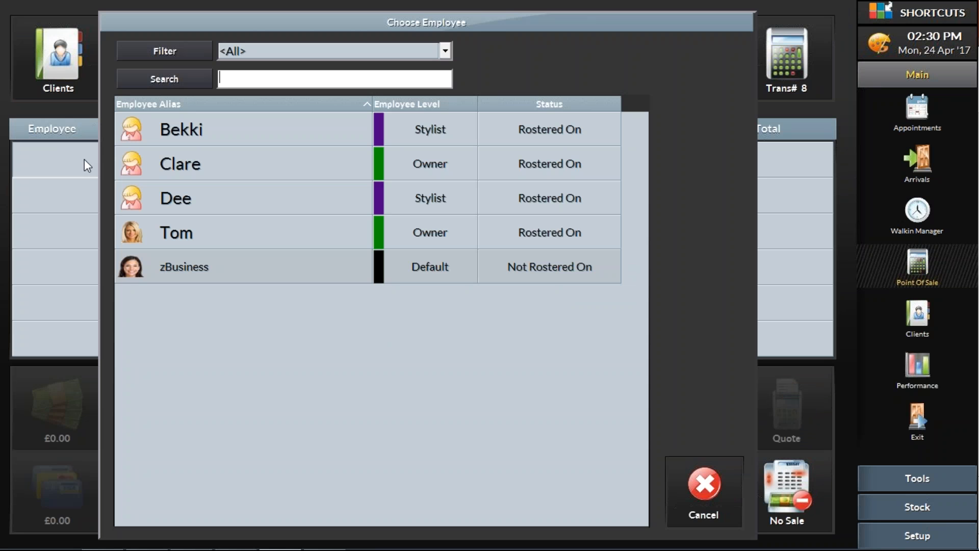
click(216, 274)
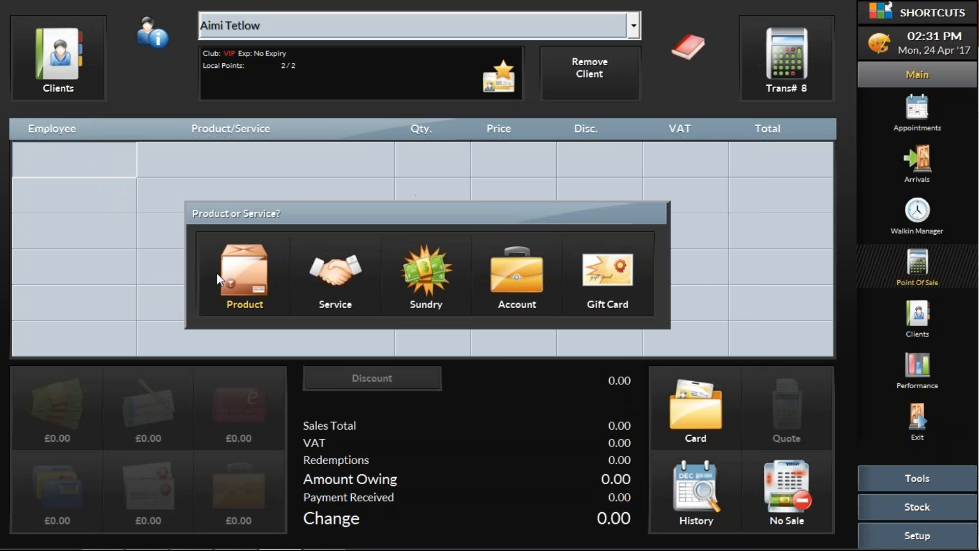
click(529, 294)
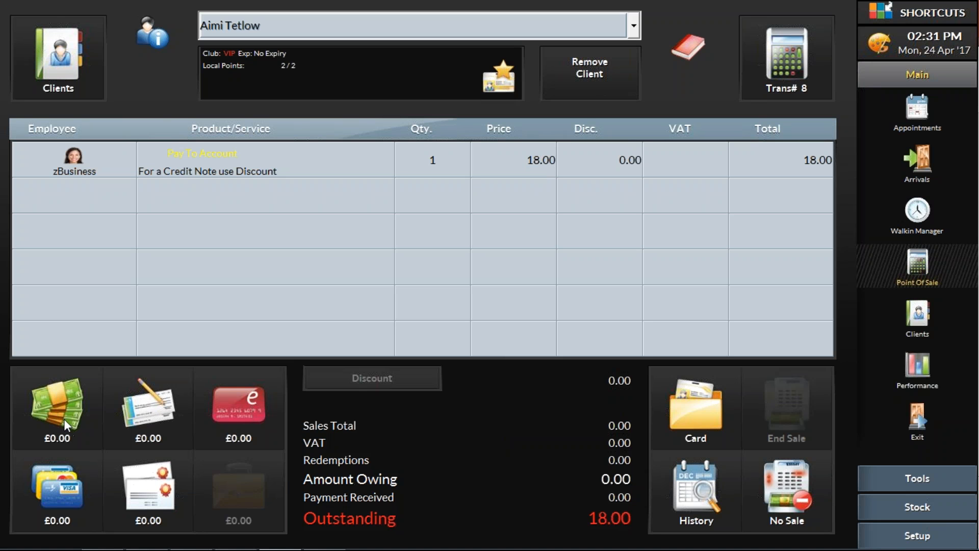
Step: Pay the 18.00 account payoff by credit/debit card and end the sale
click(60, 495)
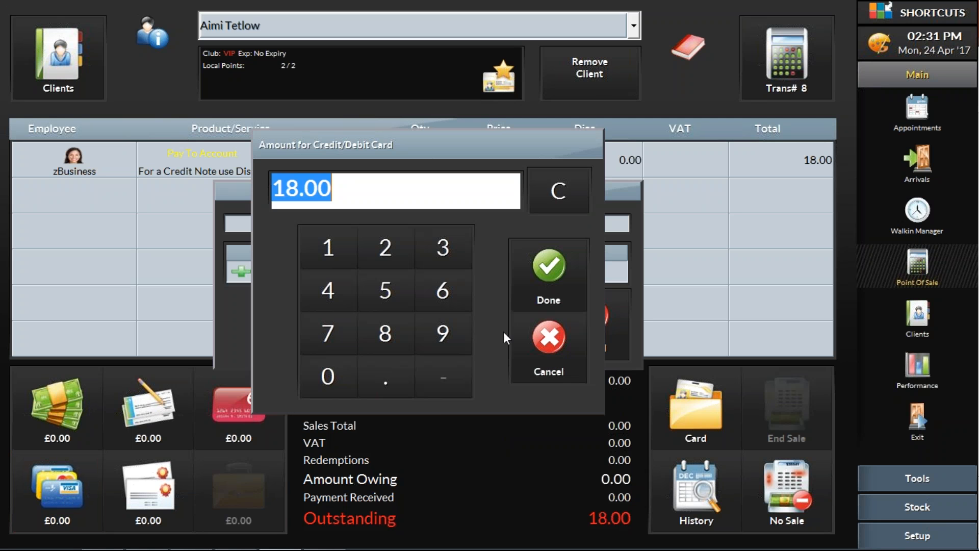
click(553, 280)
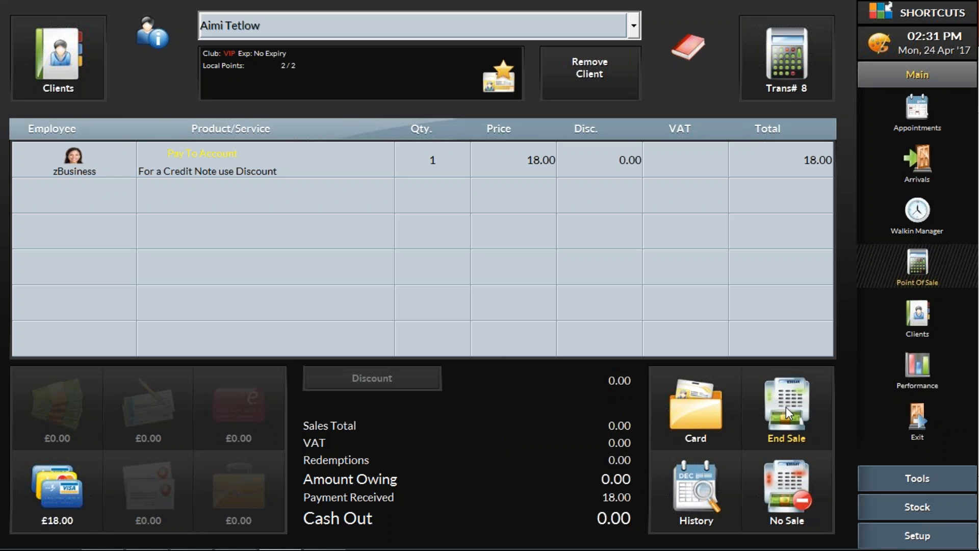
click(786, 406)
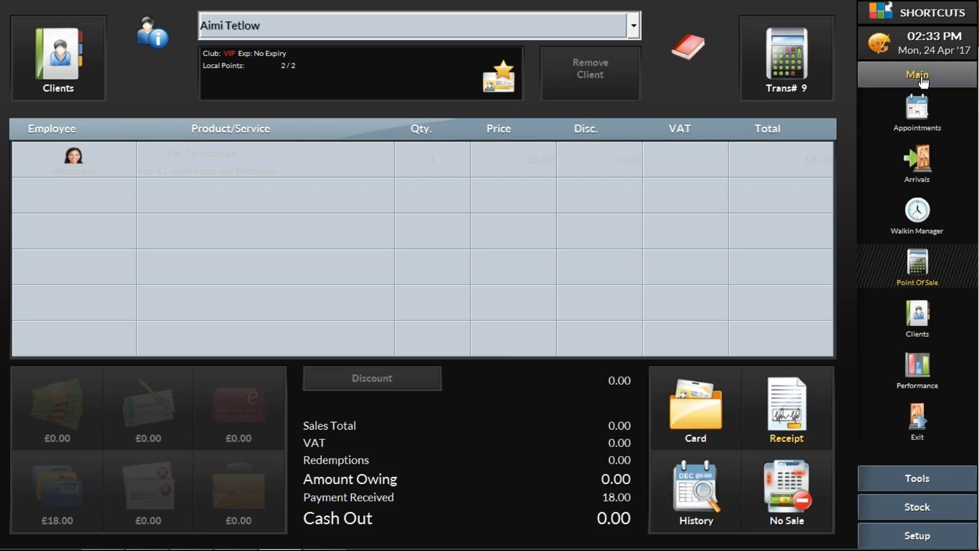
Step: Review the Appointment Book and General setup options in the system configuration, and return to the point of sale
click(916, 536)
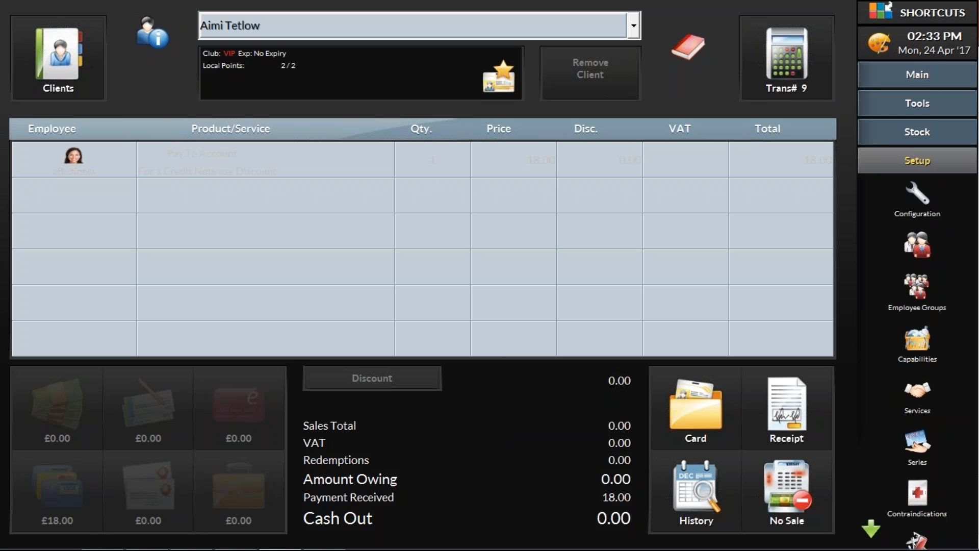
click(922, 194)
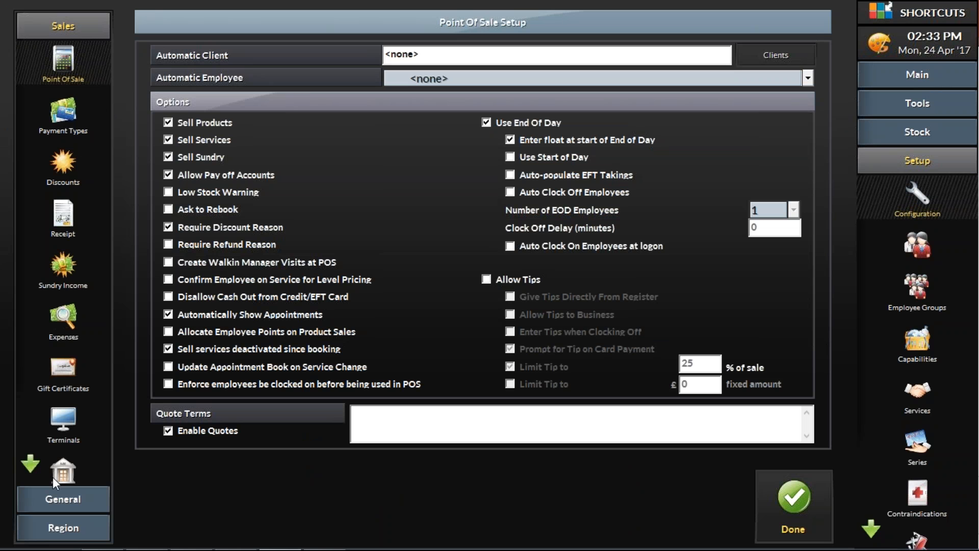
click(54, 507)
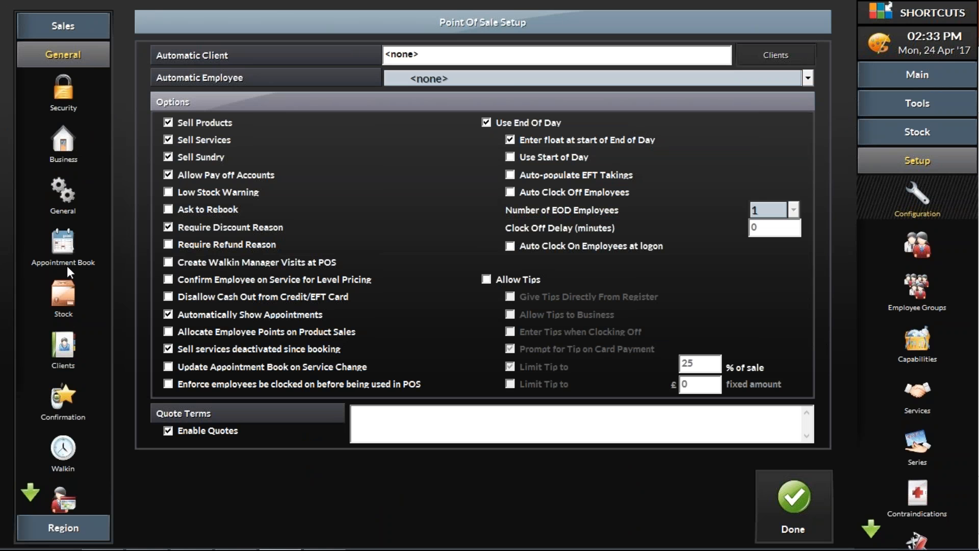
click(65, 244)
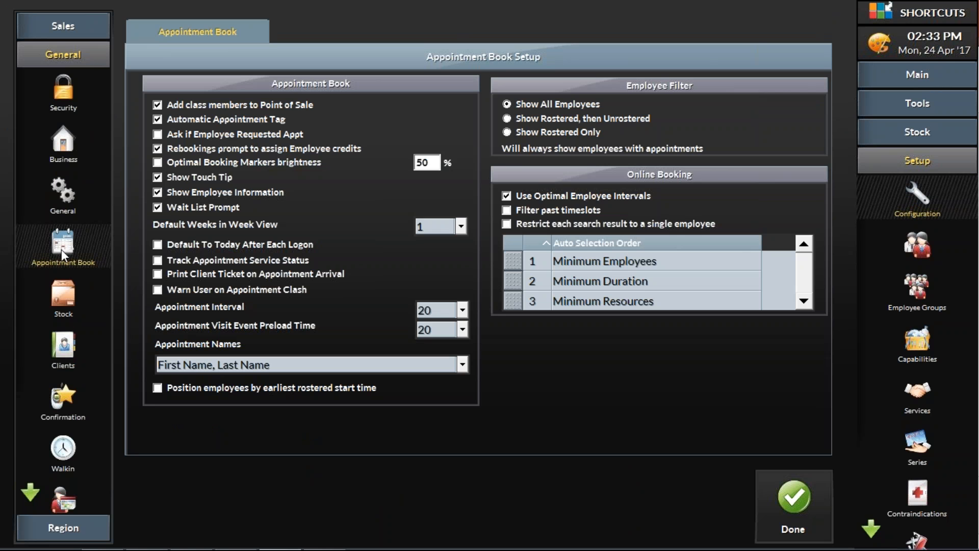
click(58, 194)
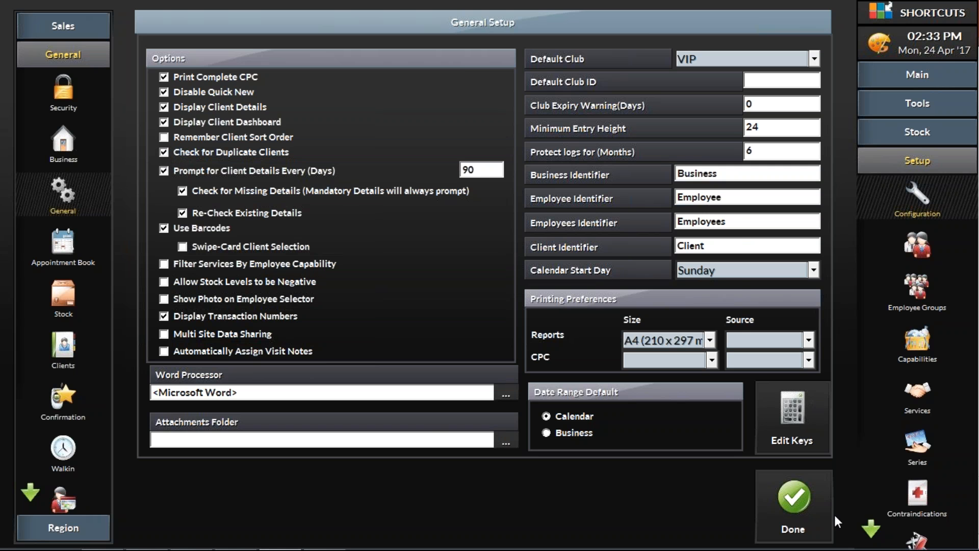
click(800, 513)
click(684, 286)
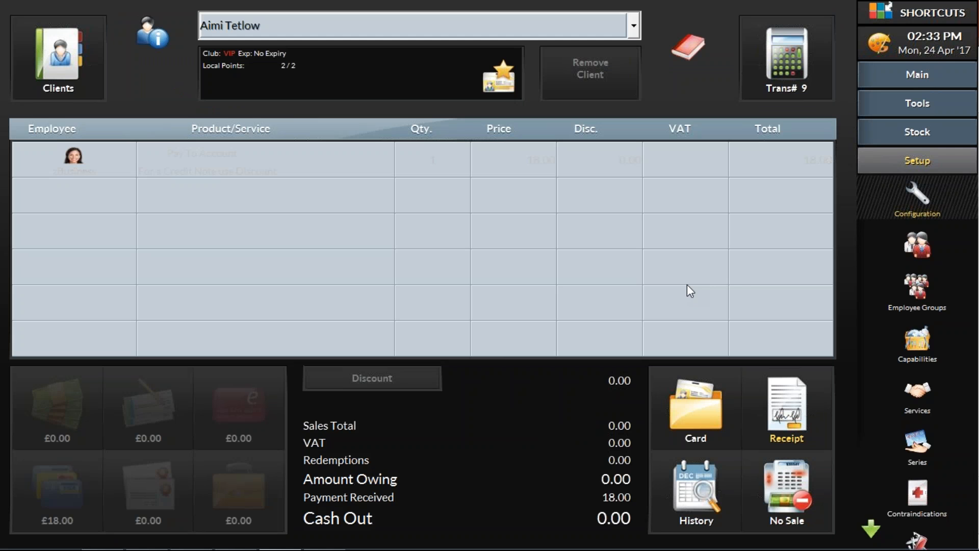
Step: In the appointment book, flag the Mens Cut & Finish appointment as Needs Review and set it back to Reviewed
click(916, 77)
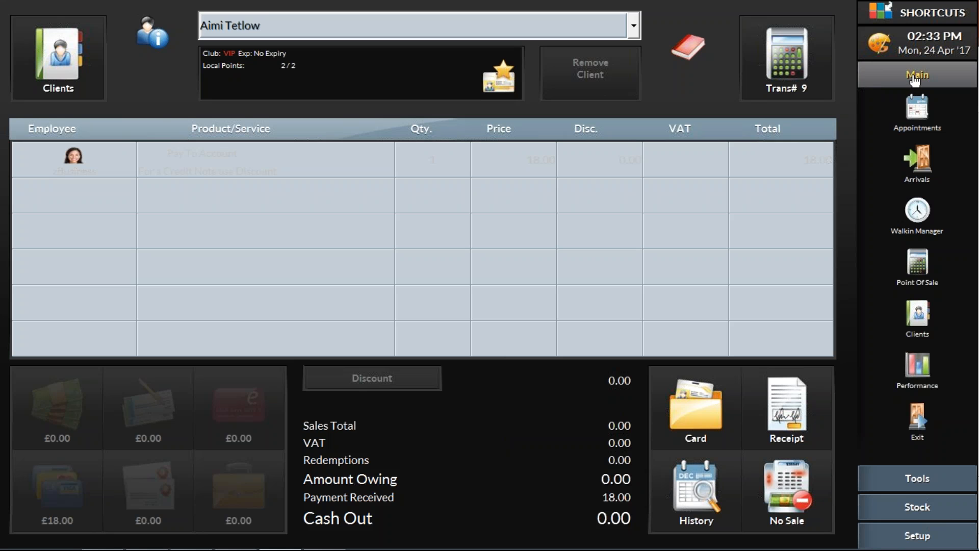
click(905, 120)
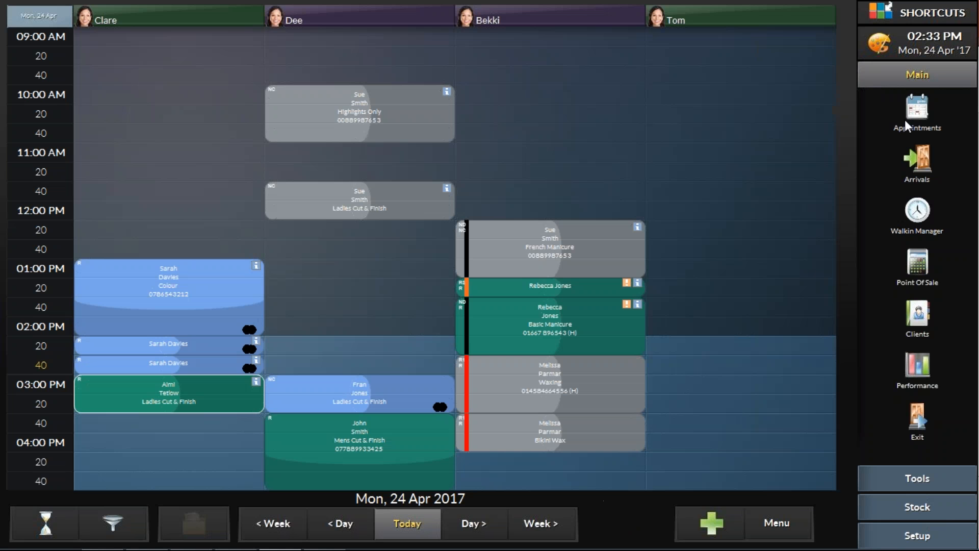
click(358, 454)
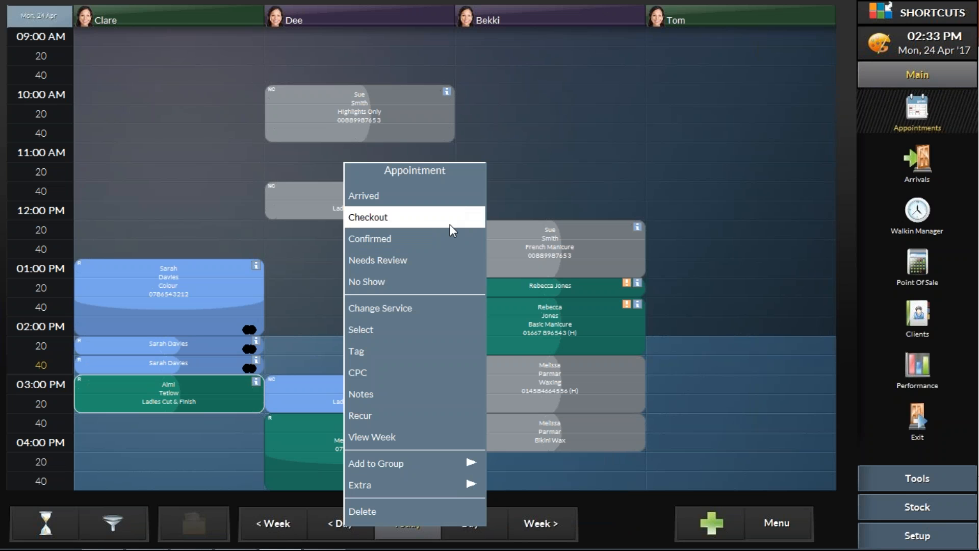
click(400, 263)
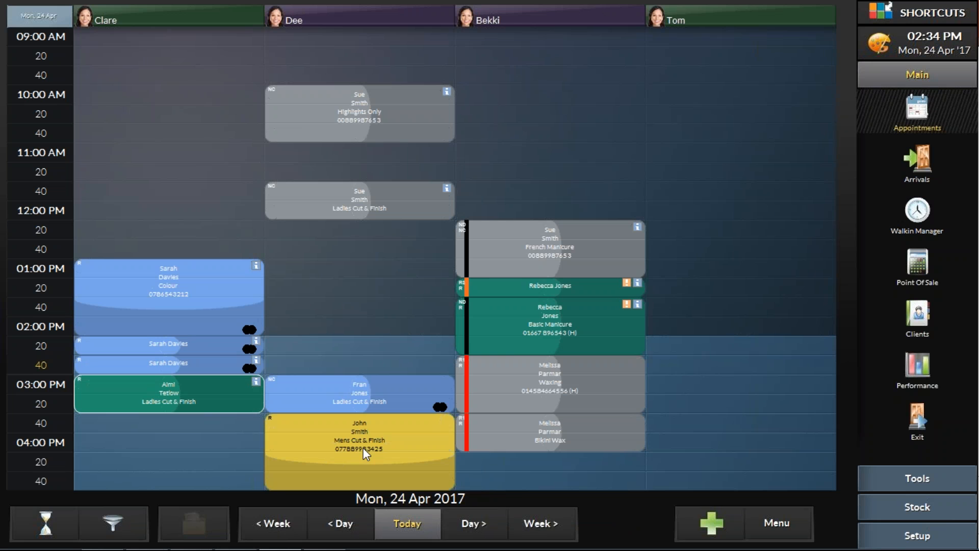
right_click(389, 436)
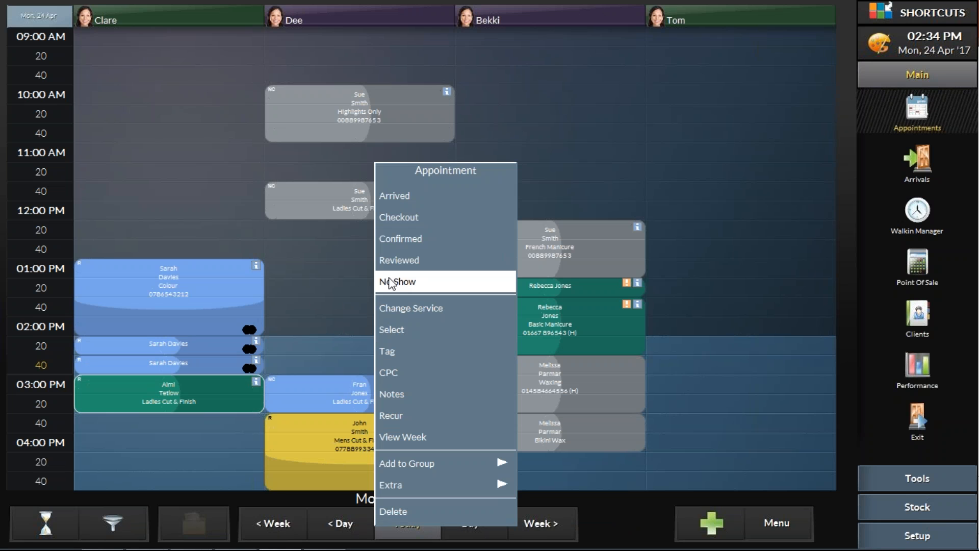
click(419, 263)
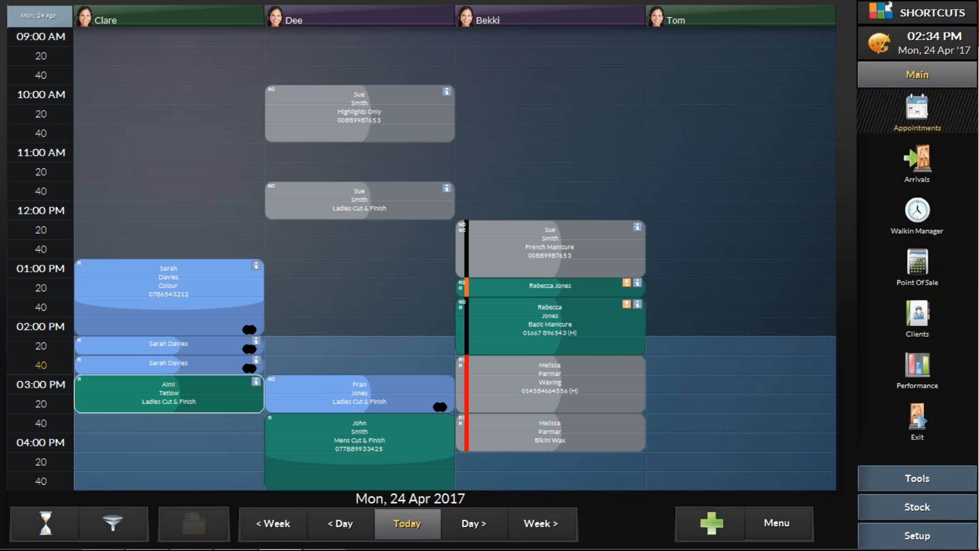
Step: Switch to PowerPoint and start the slide show from the Contact Us slide
mouse_move(479, 547)
click(250, 544)
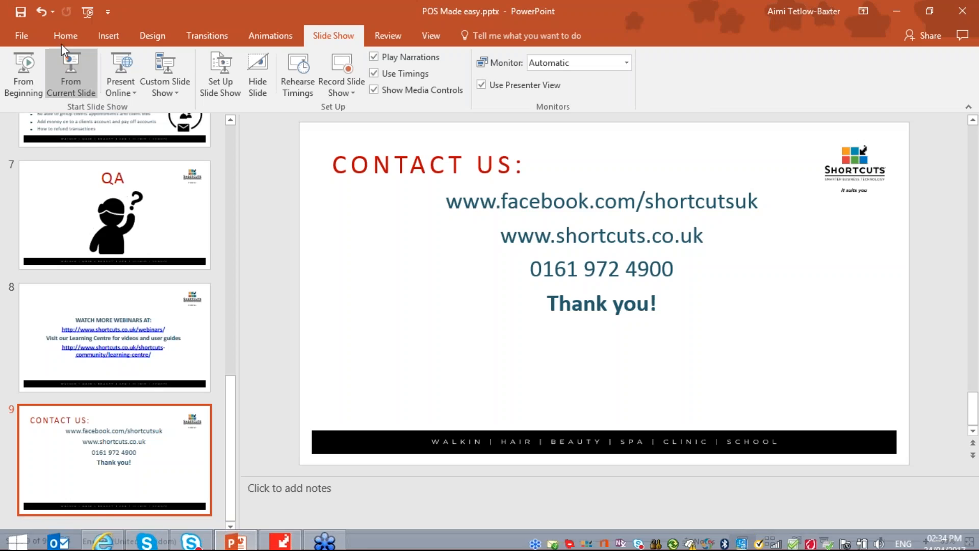
click(72, 73)
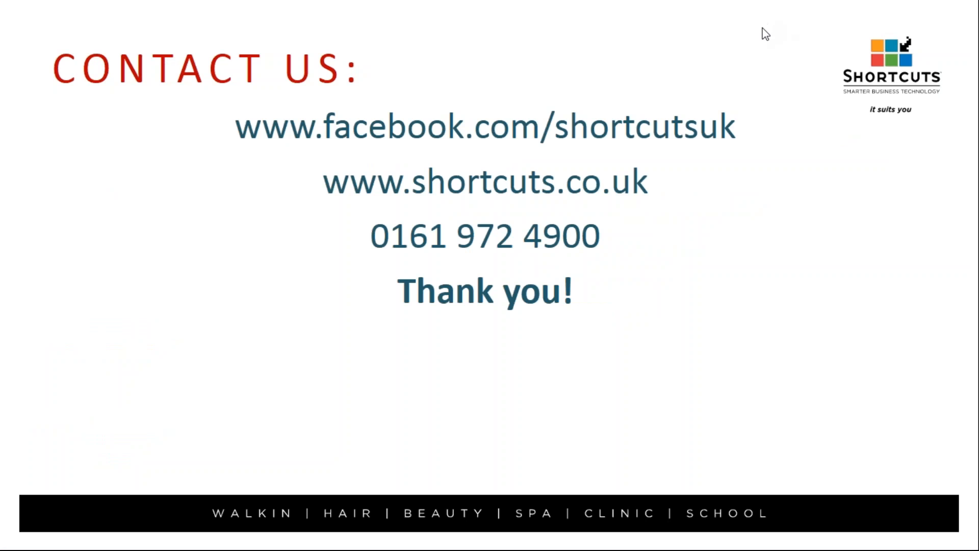